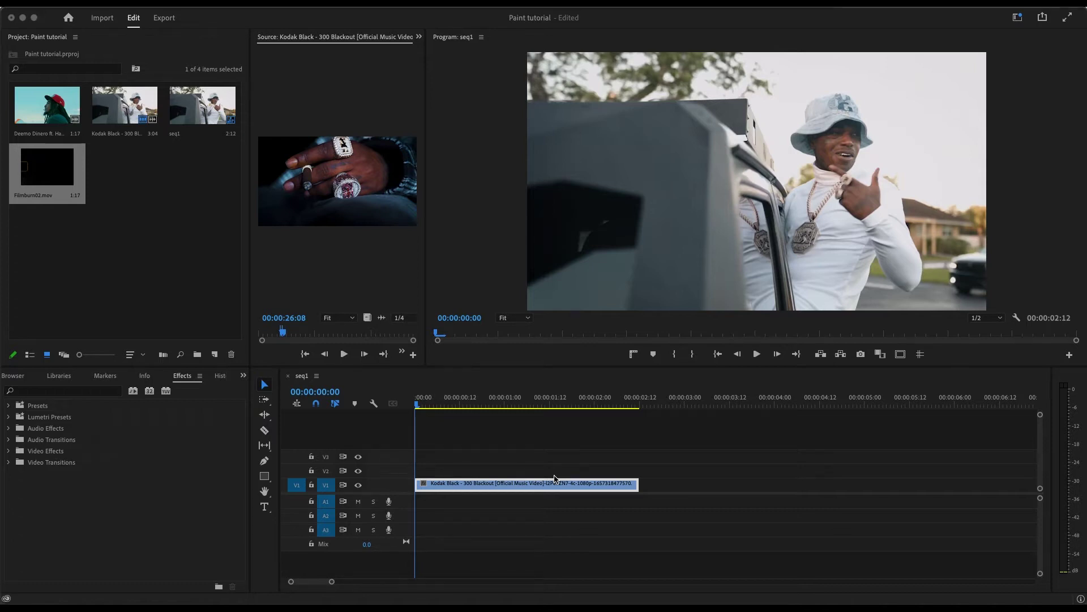
Scrub the sequence start and razor-cut the V1 clip at frames 3 and 6
{"action": "mouse_move", "coordinate": [422, 403]}
{"action": "left_mouse_down"}
{"action": "mouse_move", "coordinate": [527, 408]}
{"action": "mouse_move", "coordinate": [418, 407]}
{"action": "left_mouse_up"}
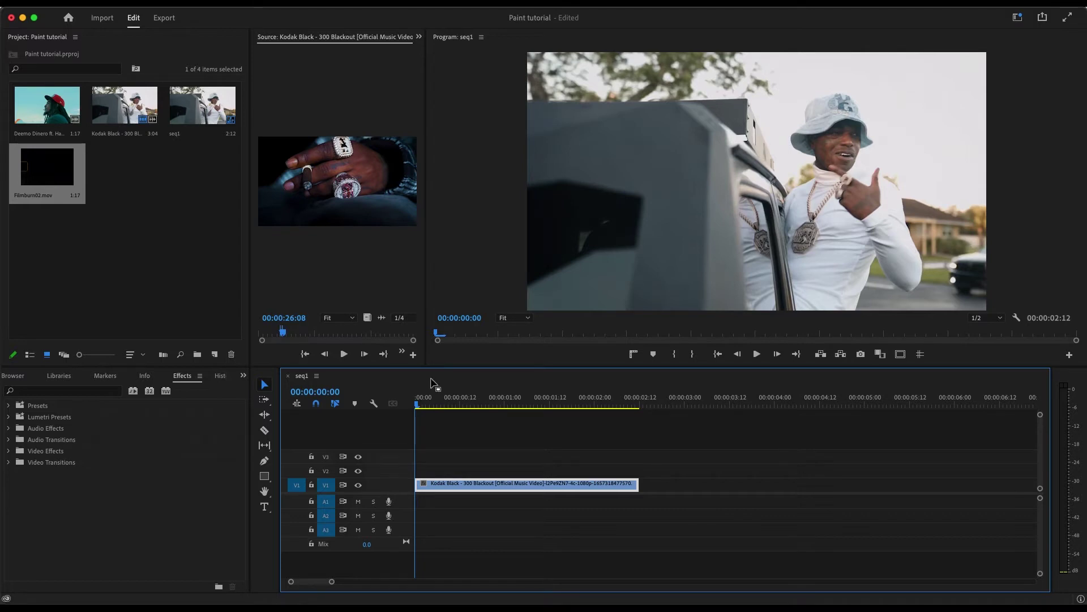
{"action": "mouse_move", "coordinate": [416, 402]}
{"action": "left_mouse_down"}
{"action": "mouse_move", "coordinate": [627, 408]}
{"action": "mouse_move", "coordinate": [413, 403]}
{"action": "left_mouse_up"}
{"action": "left_click_drag", "start_coordinate": [332, 581], "coordinate": [352, 581]}
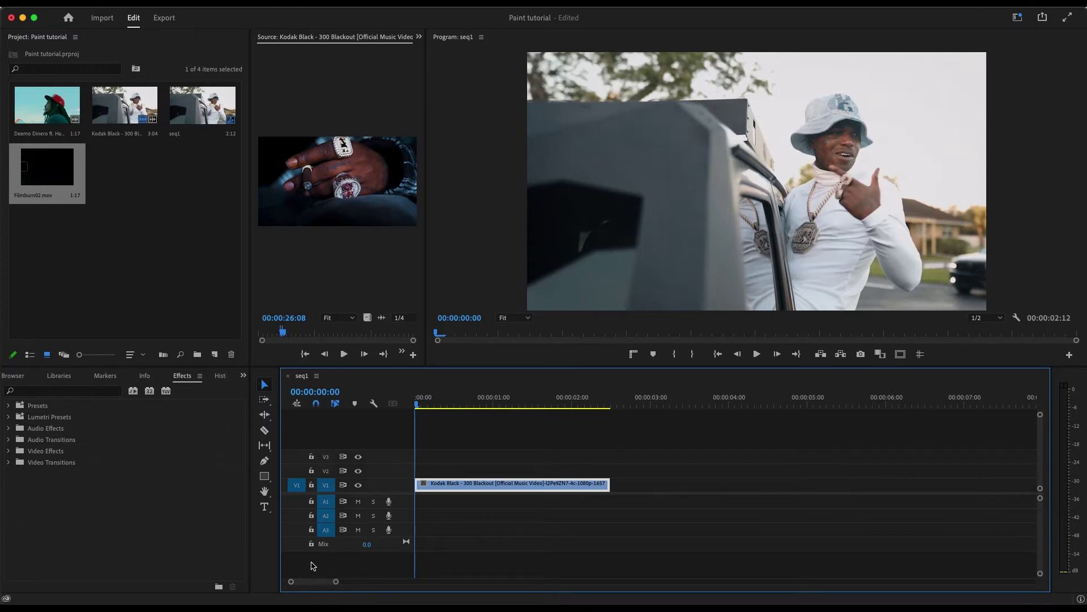
{"action": "key", "text": "Right"}
{"action": "key", "text": "Right"}
{"action": "key", "text": "Right"}
{"action": "key", "text": "c"}
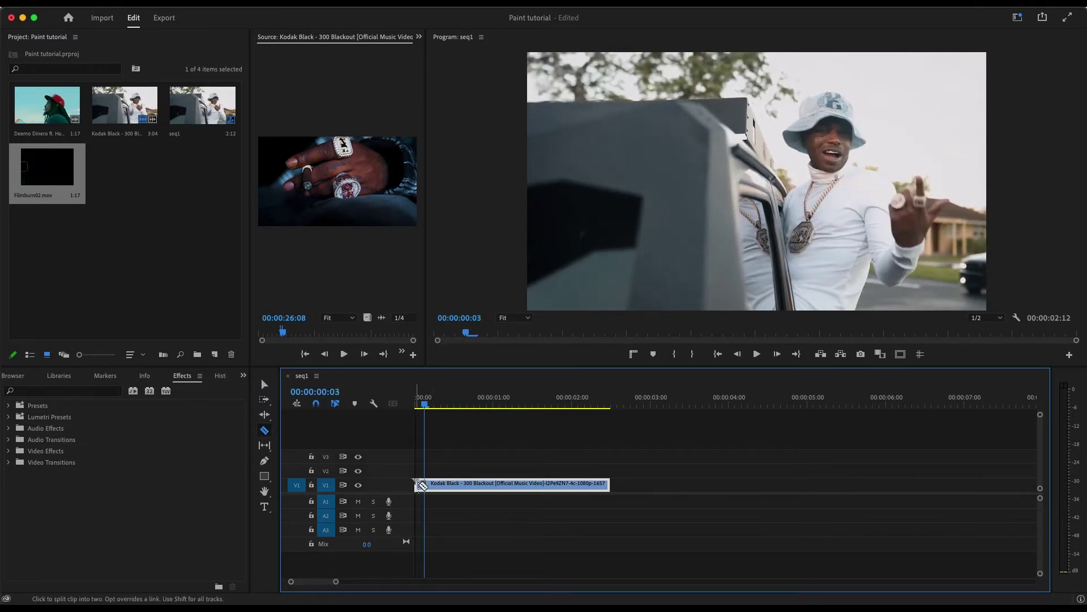
{"action": "left_click", "coordinate": [428, 485]}
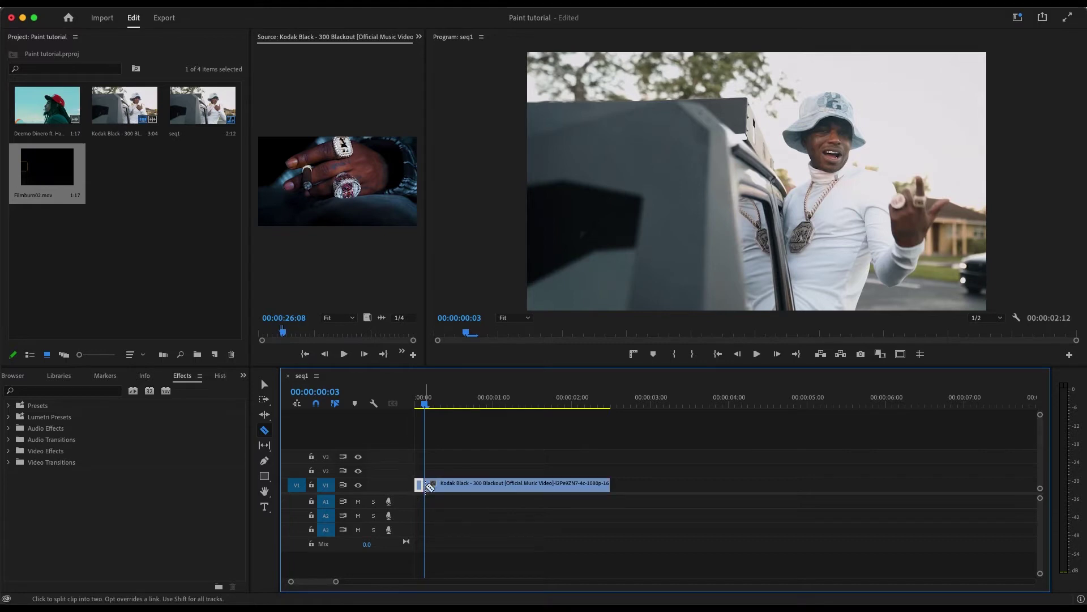
{"action": "key", "text": "Right"}
{"action": "key", "text": "Right"}
{"action": "key", "text": "Right"}
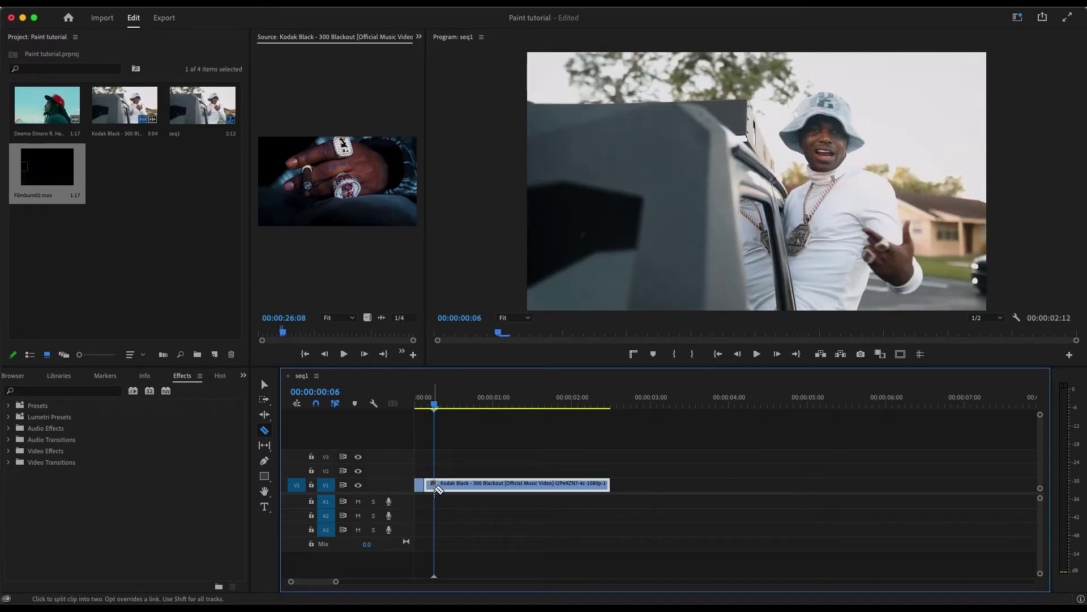
{"action": "left_click", "coordinate": [434, 485]}
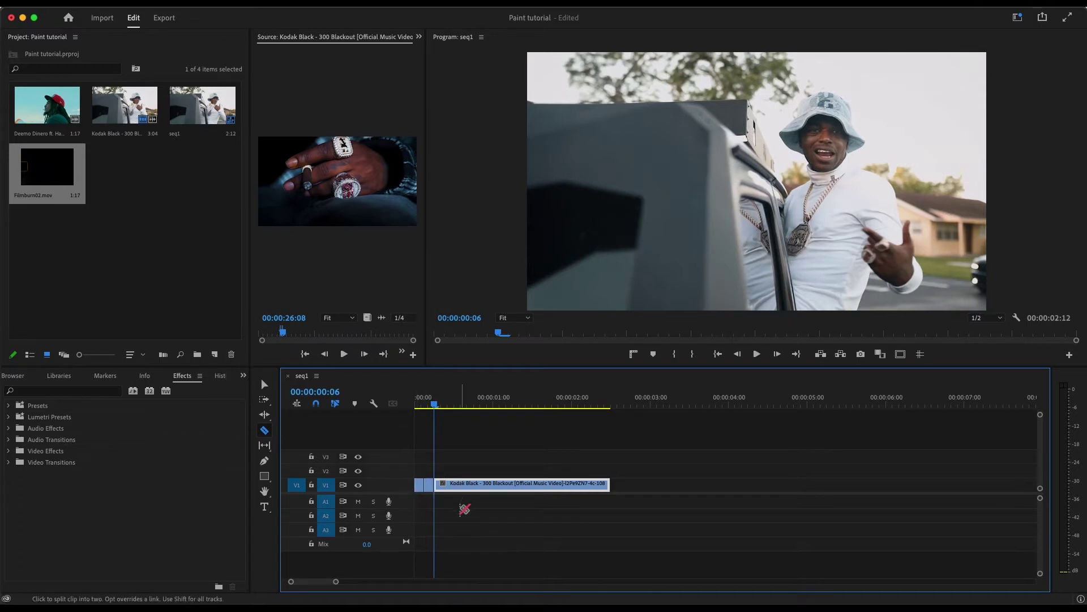
Keep cutting every three frames up to 00:00:01:03, then return to start with the Selection tool
{"action": "key", "text": "Right"}
{"action": "key", "text": "Right"}
{"action": "key", "text": "Right"}
{"action": "left_click", "coordinate": [444, 486]}
{"action": "key", "text": "Right"}
{"action": "key", "text": "Right"}
{"action": "key", "text": "Right"}
{"action": "left_click", "coordinate": [454, 486]}
{"action": "key", "text": "Right"}
{"action": "key", "text": "Right"}
{"action": "key", "text": "Right"}
{"action": "left_click", "coordinate": [464, 486]}
{"action": "key", "text": "Right"}
{"action": "key", "text": "Right"}
{"action": "key", "text": "Right"}
{"action": "left_click", "coordinate": [473, 486]}
{"action": "key", "text": "Right"}
{"action": "left_click", "coordinate": [504, 488]}
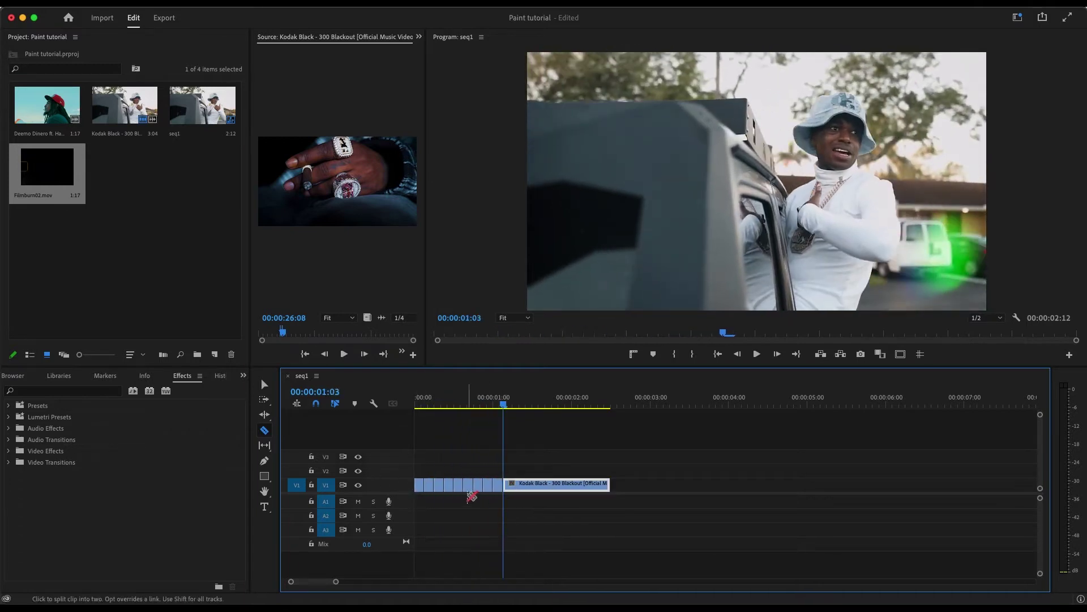
{"action": "key", "text": "Home"}
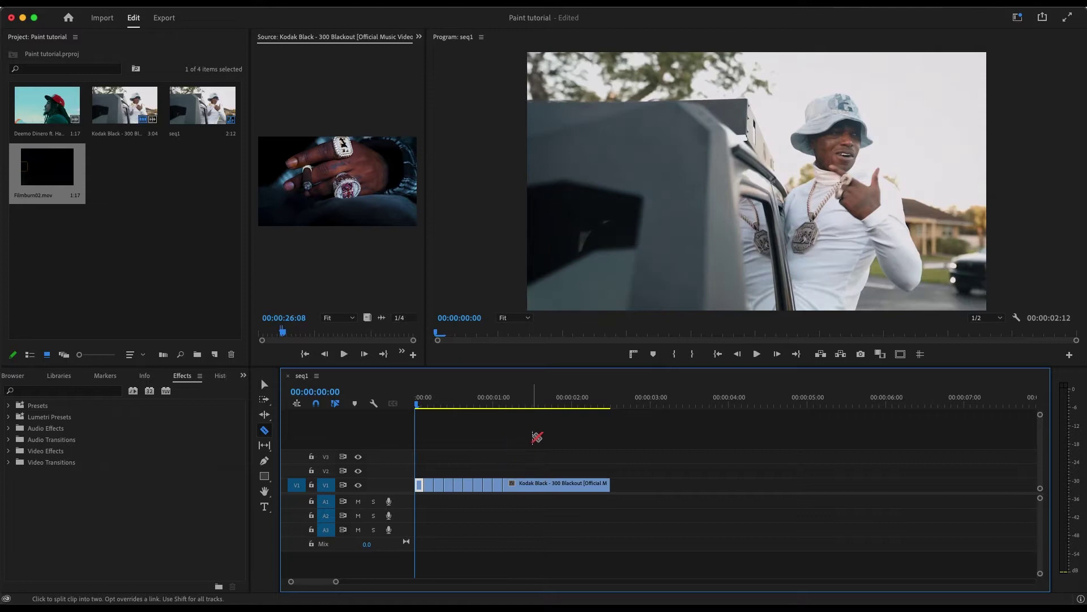
{"action": "key", "text": "v"}
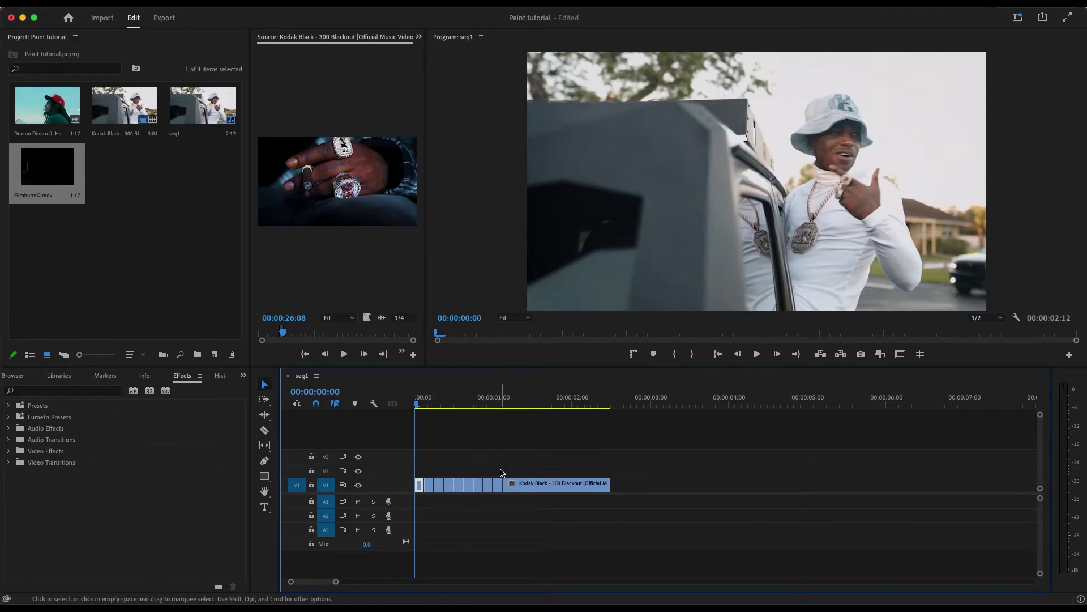
Add a frame hold to the first piece and set all the short pieces to 0.1% speed
{"action": "right_click", "coordinate": [419, 487]}
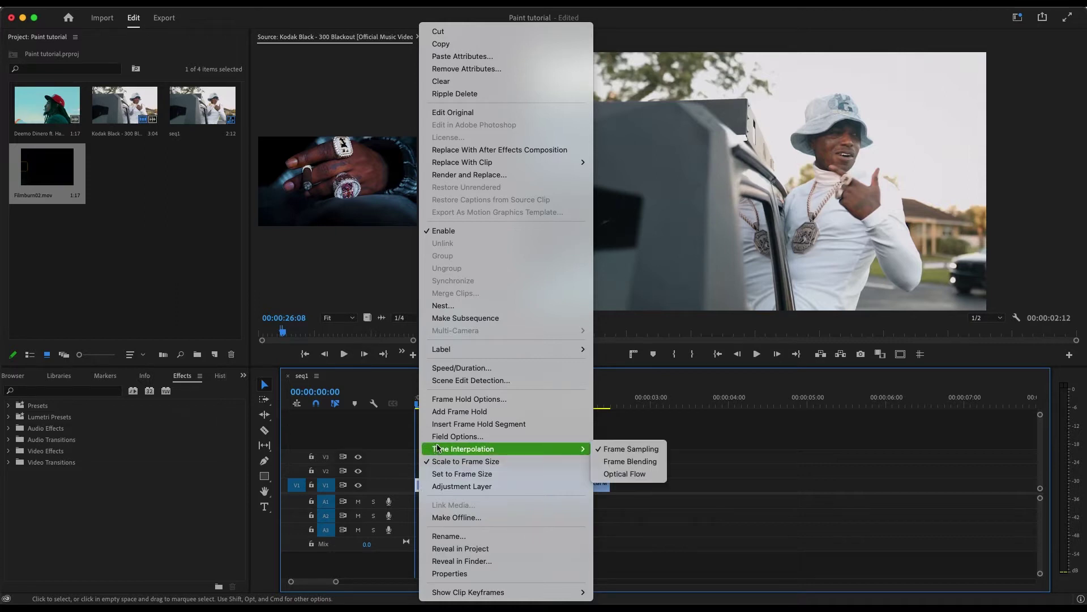
{"action": "left_click", "coordinate": [454, 415]}
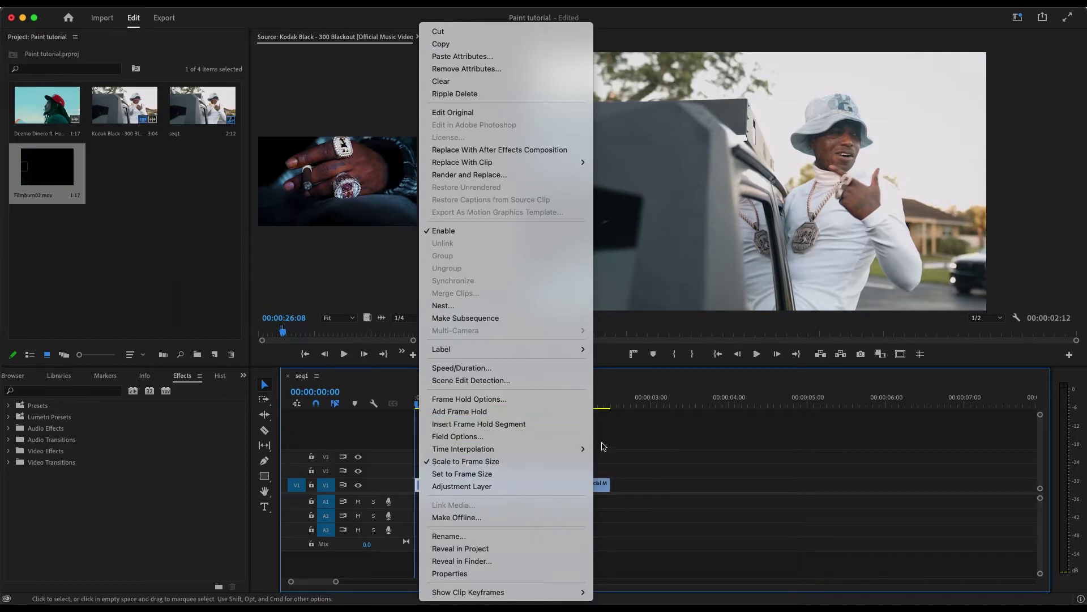
{"action": "left_click_drag", "start_coordinate": [499, 473], "coordinate": [421, 496]}
{"action": "right_click", "coordinate": [431, 488]}
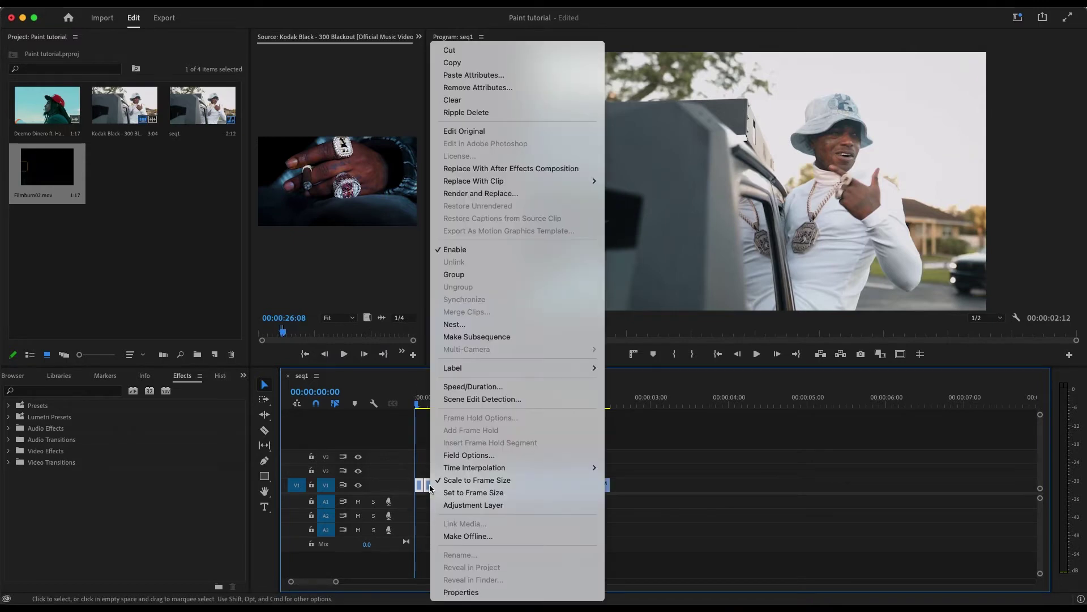
{"action": "left_click", "coordinate": [477, 392]}
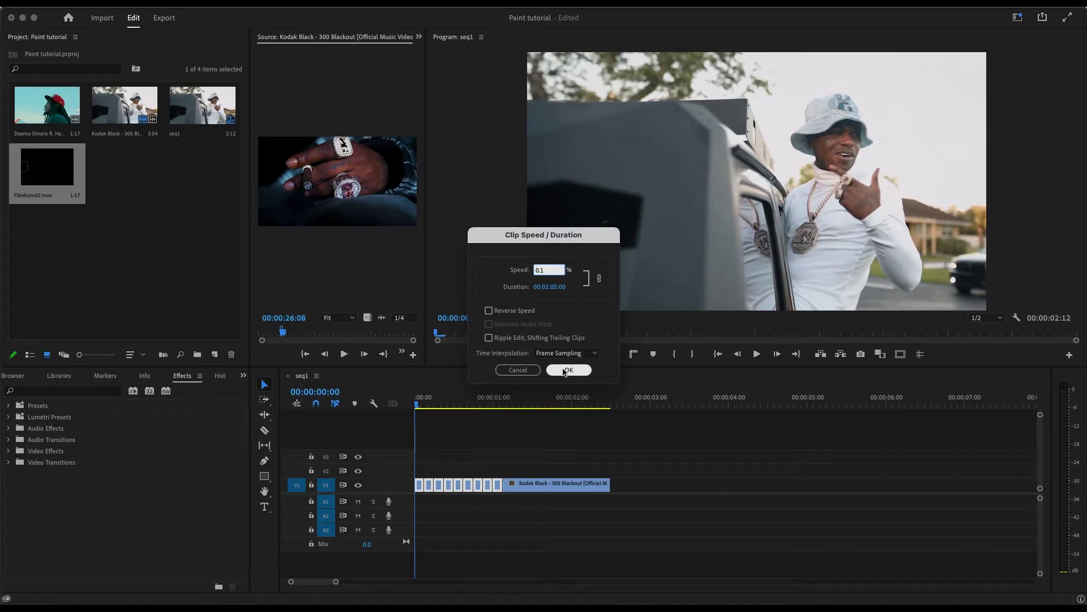
{"action": "left_click", "coordinate": [568, 371]}
Play back the opening second several times to preview the choppy held frames
{"action": "key", "text": "space"}
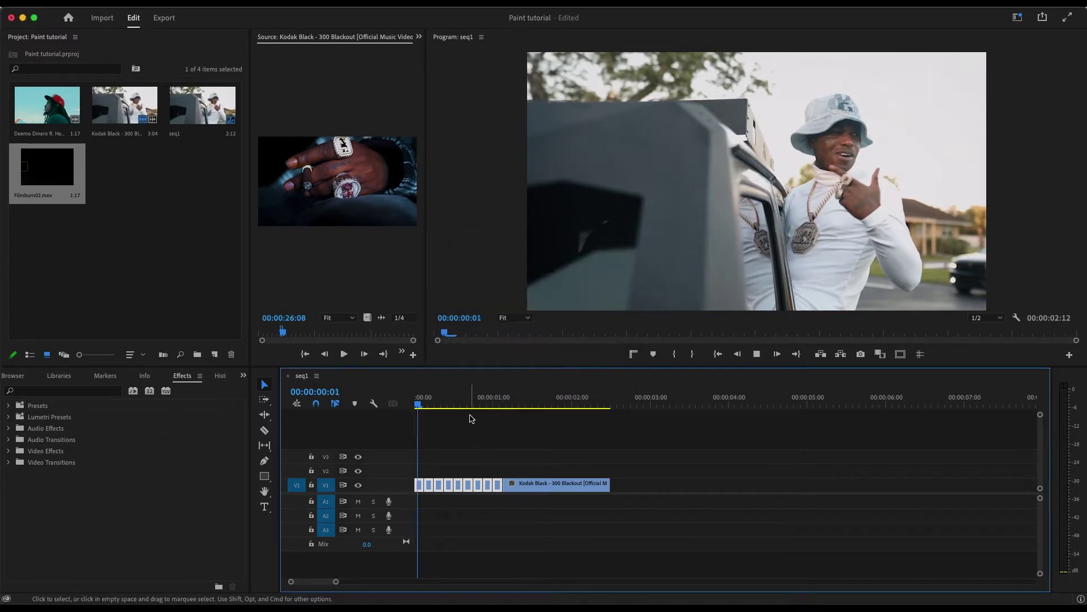
{"action": "key", "text": "space"}
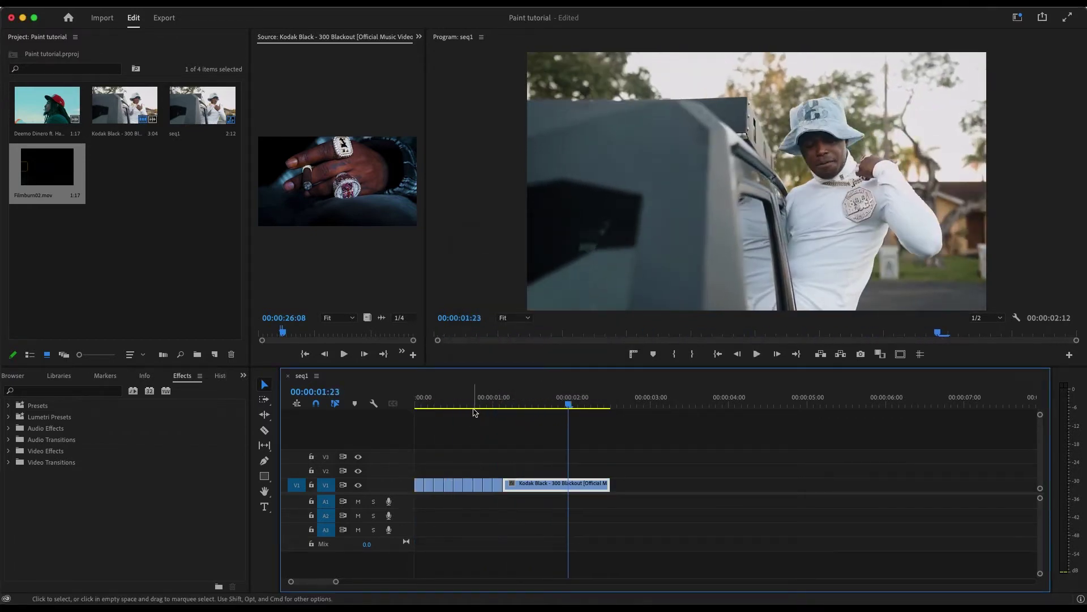
{"action": "left_click_drag", "start_coordinate": [449, 404], "coordinate": [378, 405]}
{"action": "key", "text": "space"}
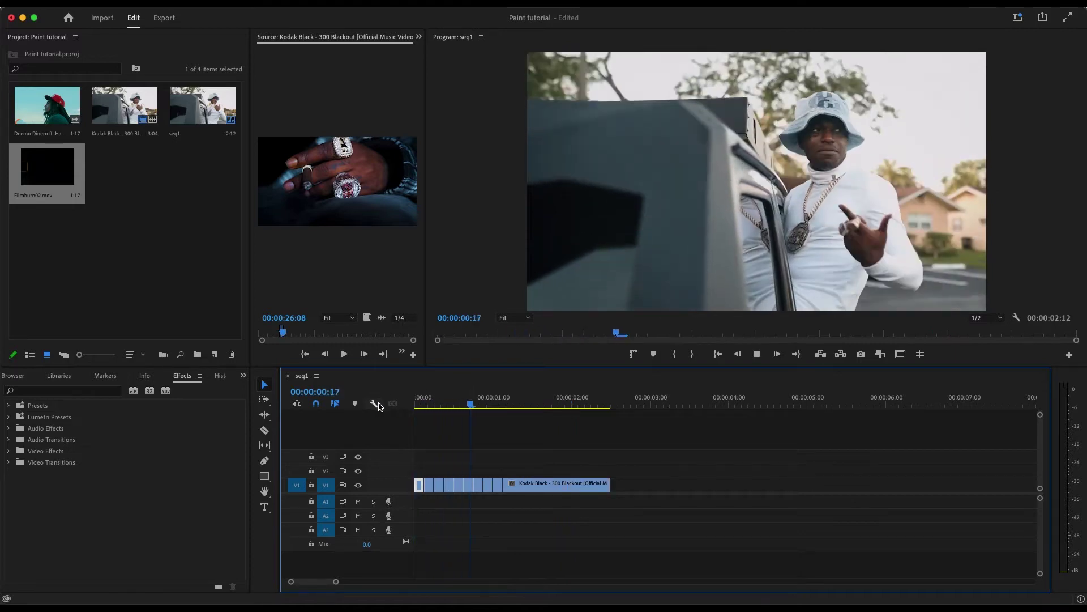
{"action": "left_click_drag", "start_coordinate": [449, 402], "coordinate": [408, 403]}
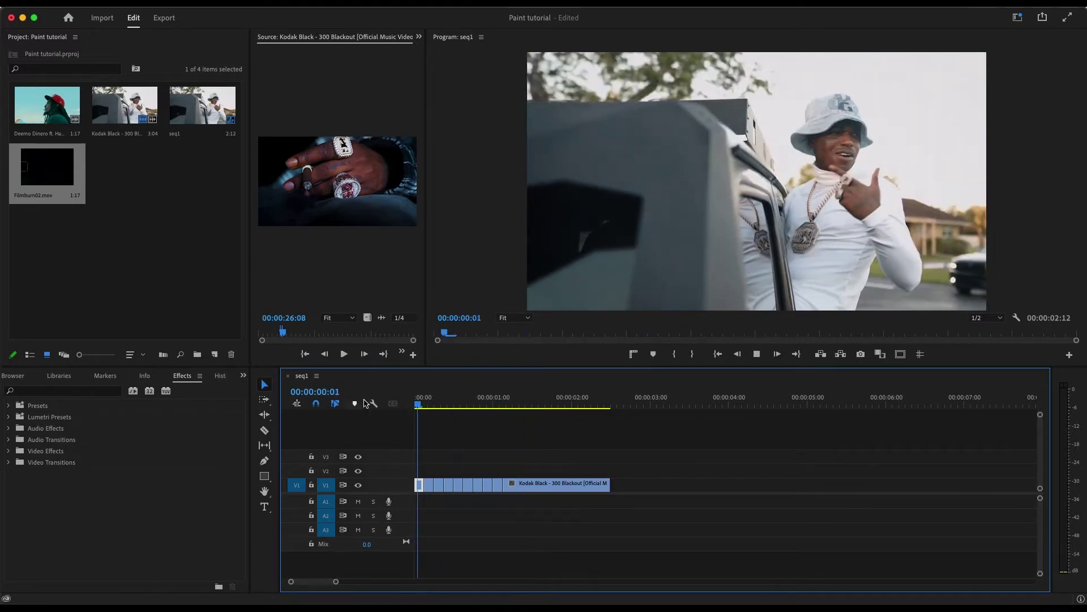
{"action": "key", "text": "space"}
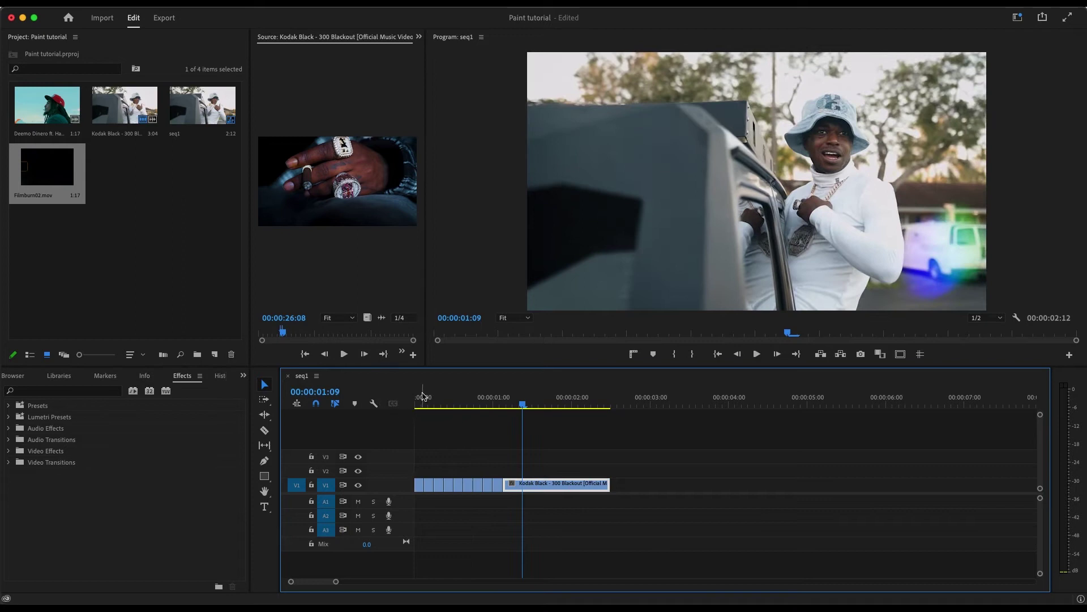
{"action": "left_click", "coordinate": [418, 398]}
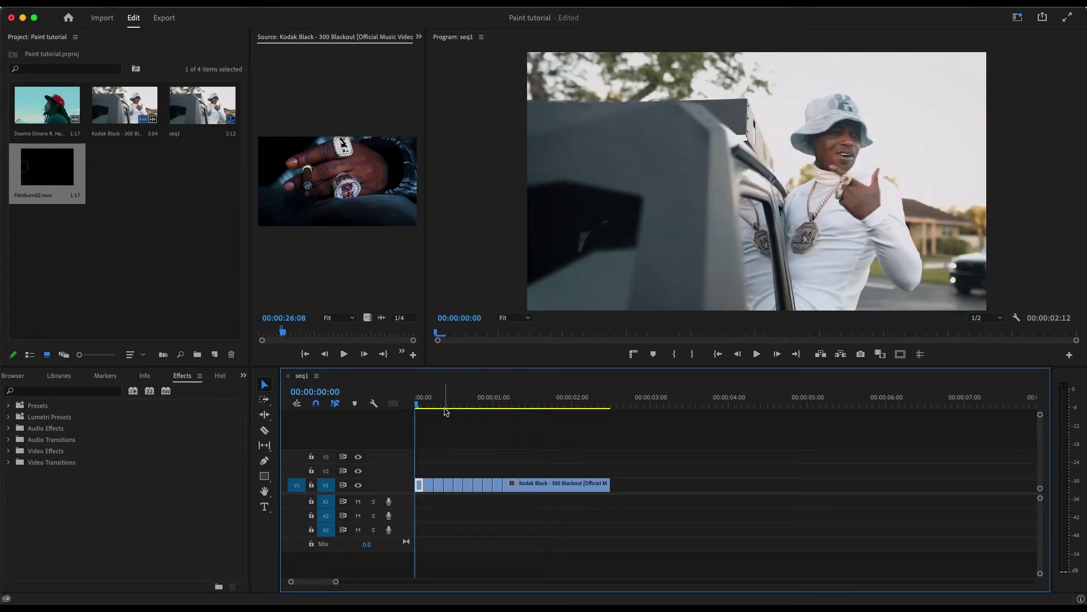
{"action": "mouse_move", "coordinate": [446, 407]}
{"action": "left_mouse_down"}
{"action": "mouse_move", "coordinate": [503, 396]}
{"action": "mouse_move", "coordinate": [403, 406]}
{"action": "left_mouse_up"}
Mark the out point after the first second and name the export file seqkodak
{"action": "key", "text": "o"}
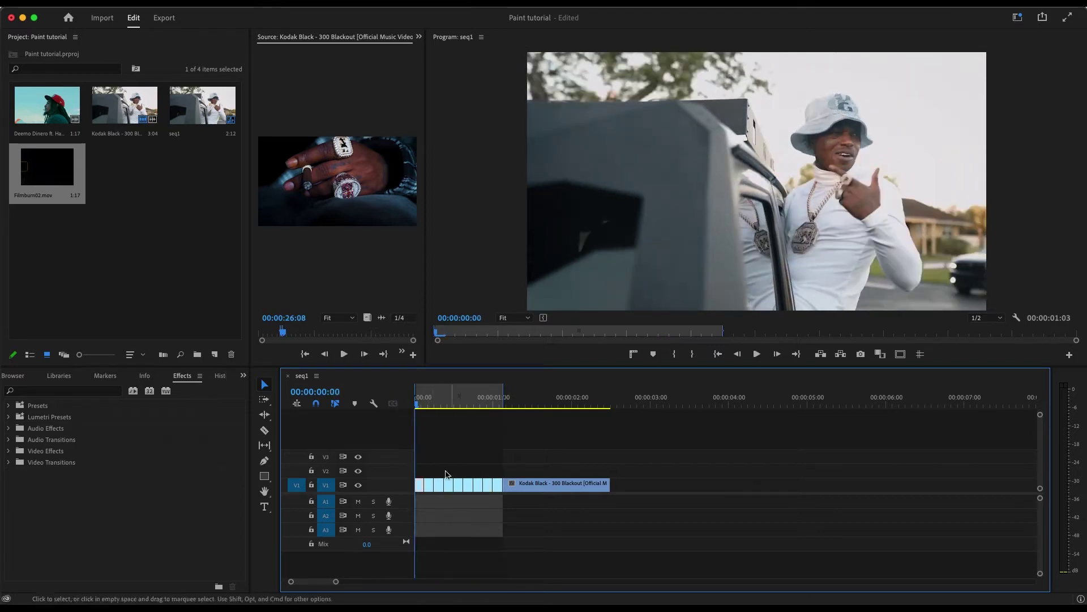
{"action": "left_click", "coordinate": [160, 17]}
{"action": "left_click", "coordinate": [269, 73]}
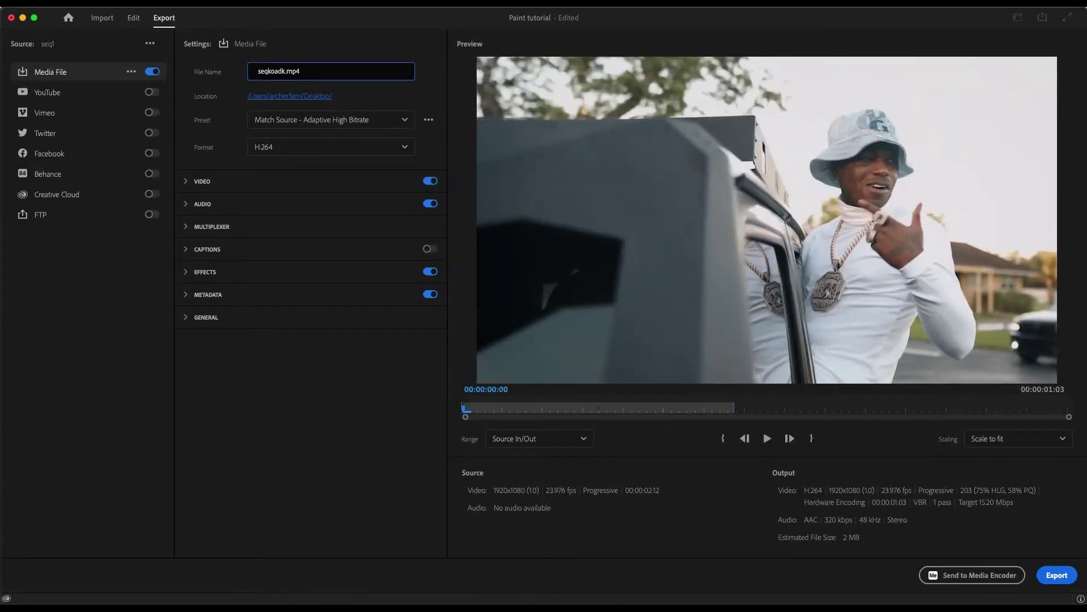
{"action": "key", "text": "BackSpace"}
{"action": "key", "text": "BackSpace"}
{"action": "key", "text": "BackSpace"}
{"action": "key", "text": "BackSpace"}
{"action": "key", "text": "BackSpace"}
{"action": "key", "text": "BackSpace"}
{"action": "key", "text": "BackSpace"}
{"action": "key", "text": "BackSpace"}
{"action": "type", "text": "seqkodak"}
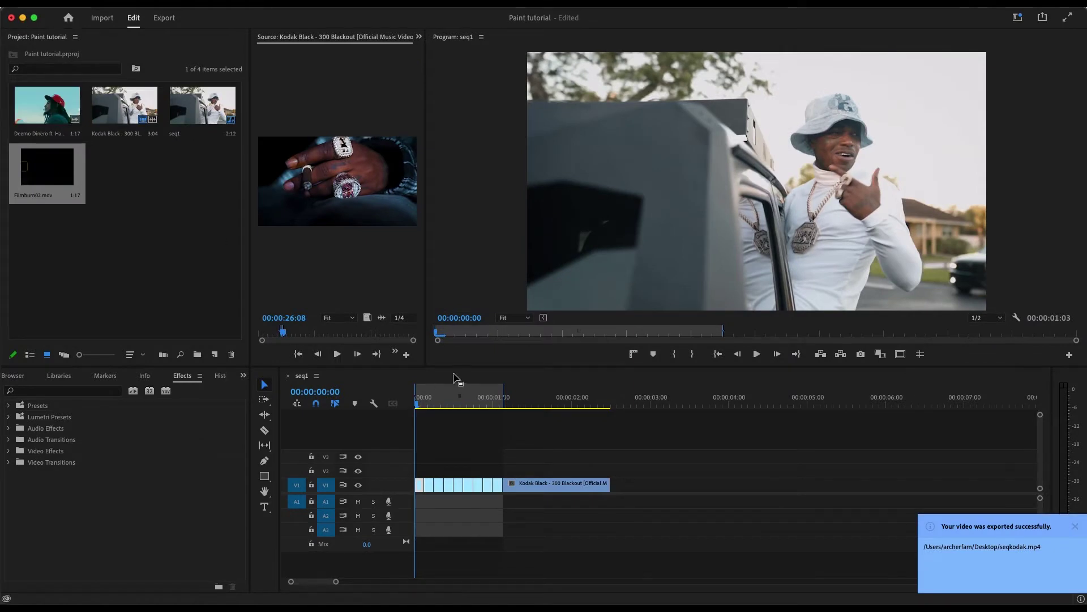
Switch to Photoshop and open Desktop/seqkodak.mp4 as a new video document
{"action": "mouse_move", "coordinate": [859, 600]}
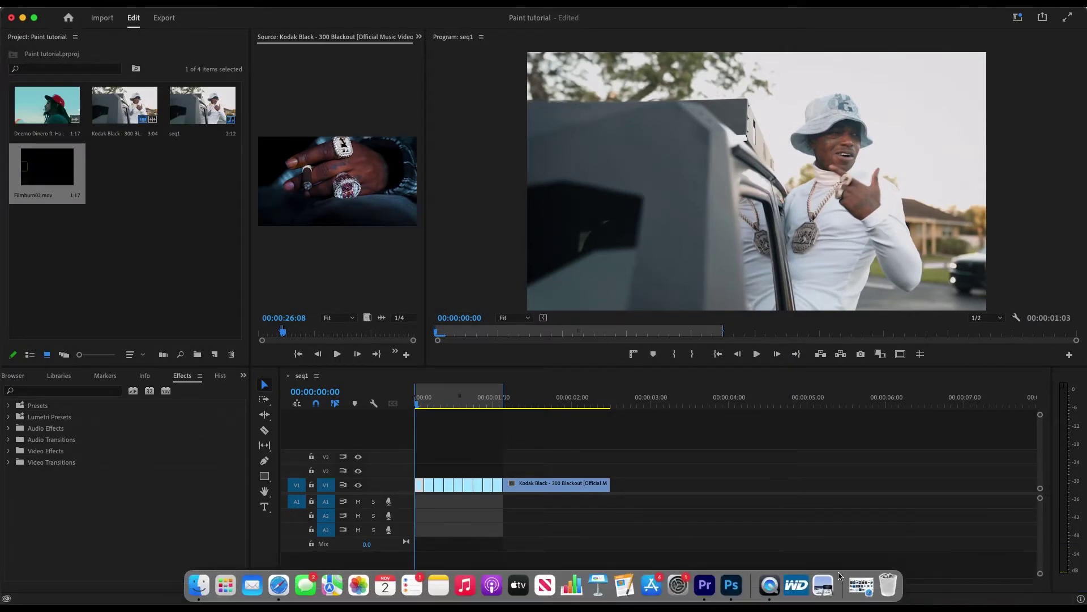
{"action": "left_click", "coordinate": [731, 586]}
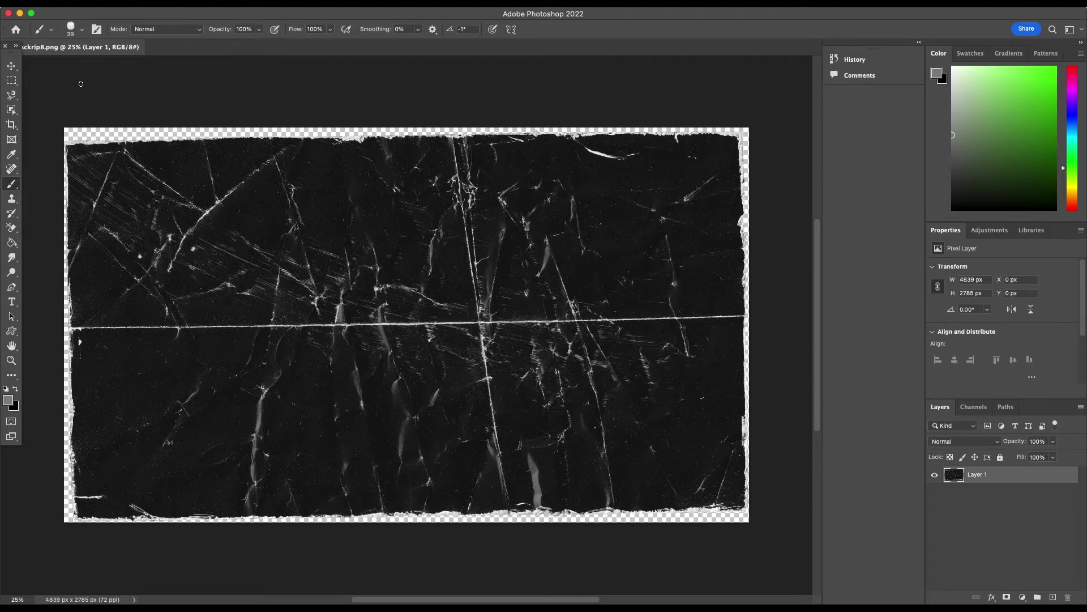
{"action": "right_click", "coordinate": [197, 47]}
{"action": "left_click", "coordinate": [236, 121]}
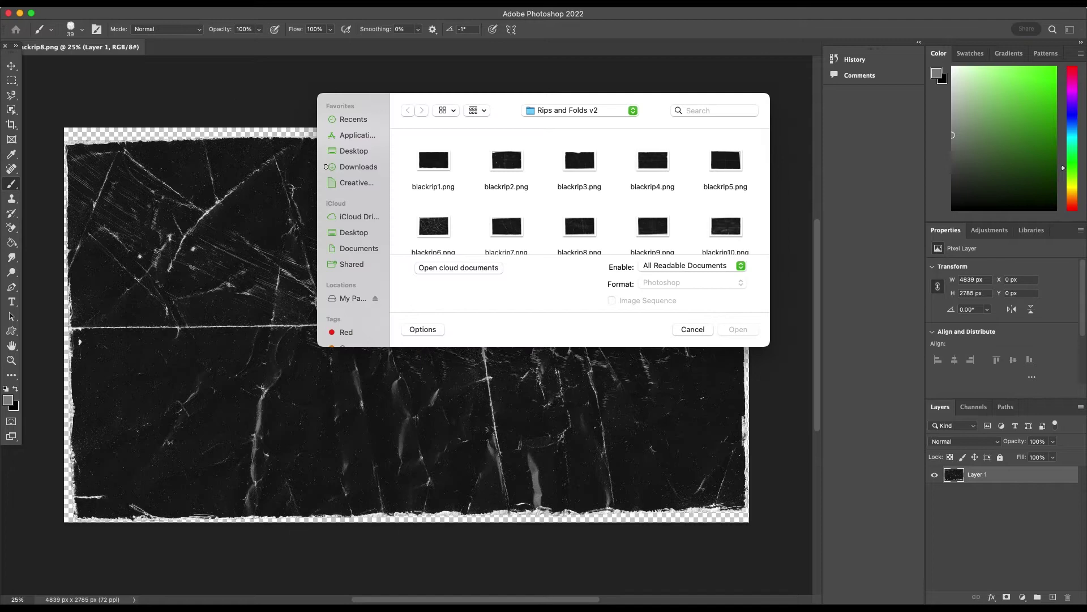
{"action": "left_click", "coordinate": [375, 235]}
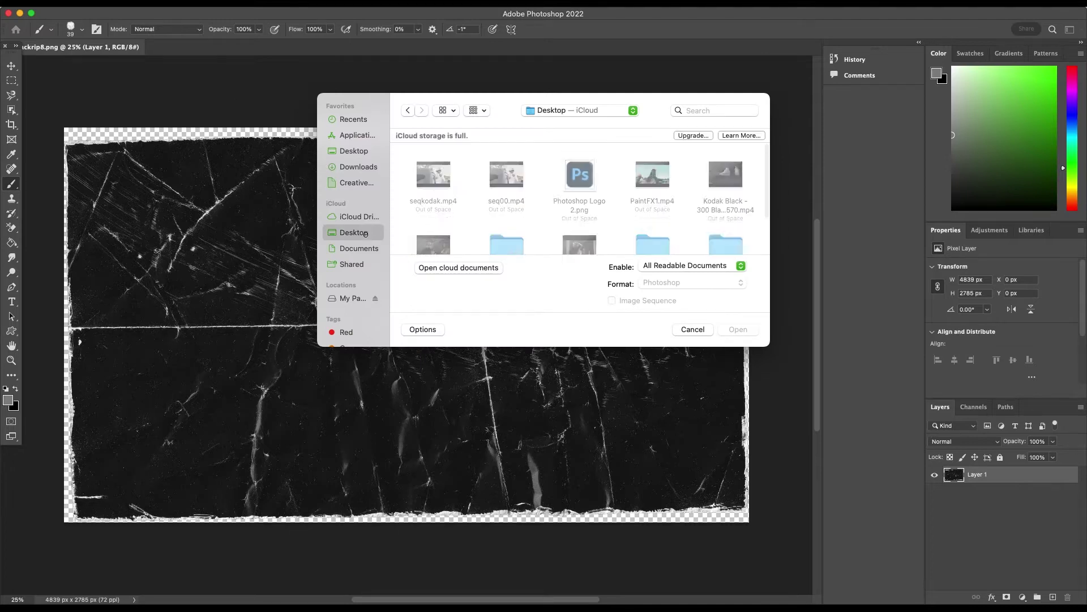
{"action": "left_click", "coordinate": [457, 166]}
{"action": "left_click", "coordinate": [737, 327]}
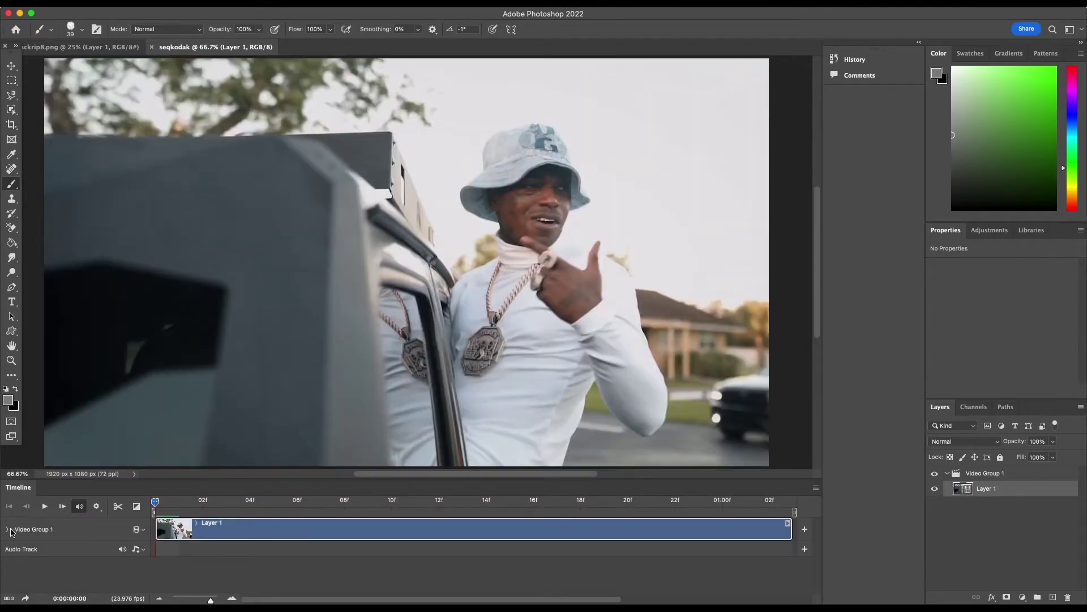
Zoom the video timeline and split the video layer at frames 3, 6 and later three-frame steps
{"action": "left_click_drag", "start_coordinate": [156, 503], "coordinate": [170, 523]}
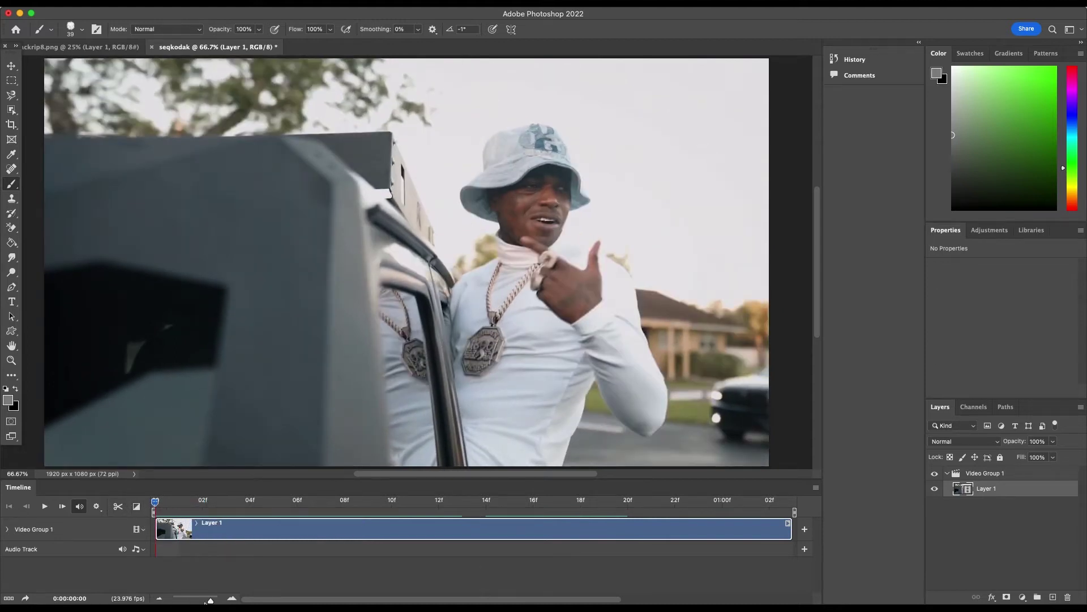
{"action": "mouse_move", "coordinate": [210, 600]}
{"action": "left_mouse_down"}
{"action": "mouse_move", "coordinate": [189, 599]}
{"action": "mouse_move", "coordinate": [207, 600]}
{"action": "left_mouse_up"}
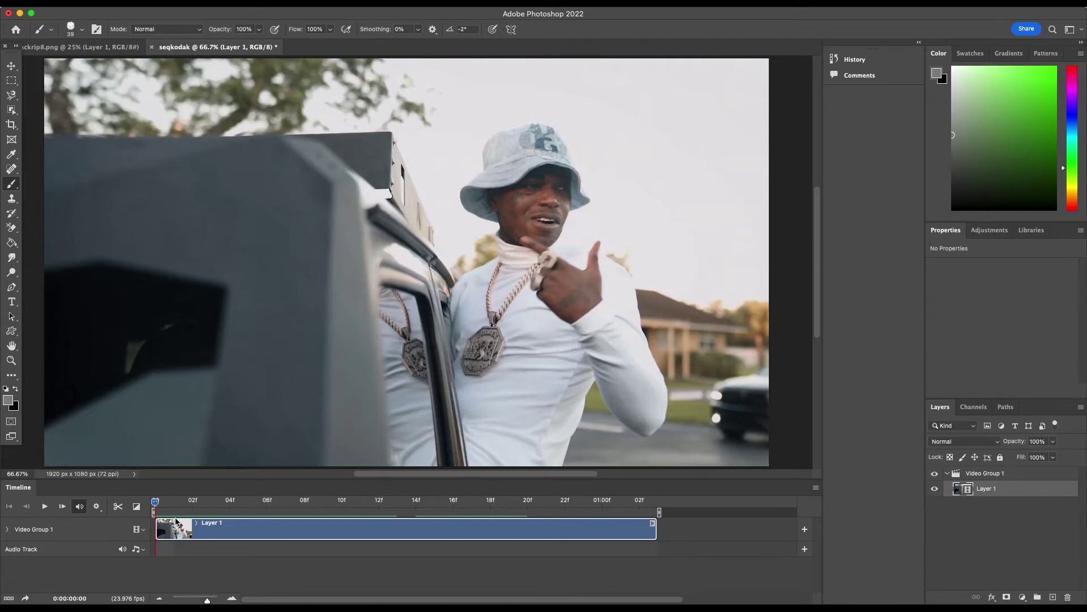
{"action": "left_click_drag", "start_coordinate": [159, 504], "coordinate": [435, 504]}
{"action": "left_click", "coordinate": [120, 507]}
{"action": "left_click", "coordinate": [118, 507]}
{"action": "left_click", "coordinate": [118, 507]}
{"action": "left_click", "coordinate": [117, 507]}
Finish the three-frame splits and collapse Video Group 1 in the layers list
{"action": "left_click", "coordinate": [118, 507]}
{"action": "left_click", "coordinate": [118, 506]}
{"action": "left_click_drag", "start_coordinate": [434, 503], "coordinate": [546, 504]}
{"action": "left_click", "coordinate": [118, 507]}
{"action": "left_click_drag", "start_coordinate": [546, 503], "coordinate": [602, 504]}
{"action": "left_click", "coordinate": [118, 507]}
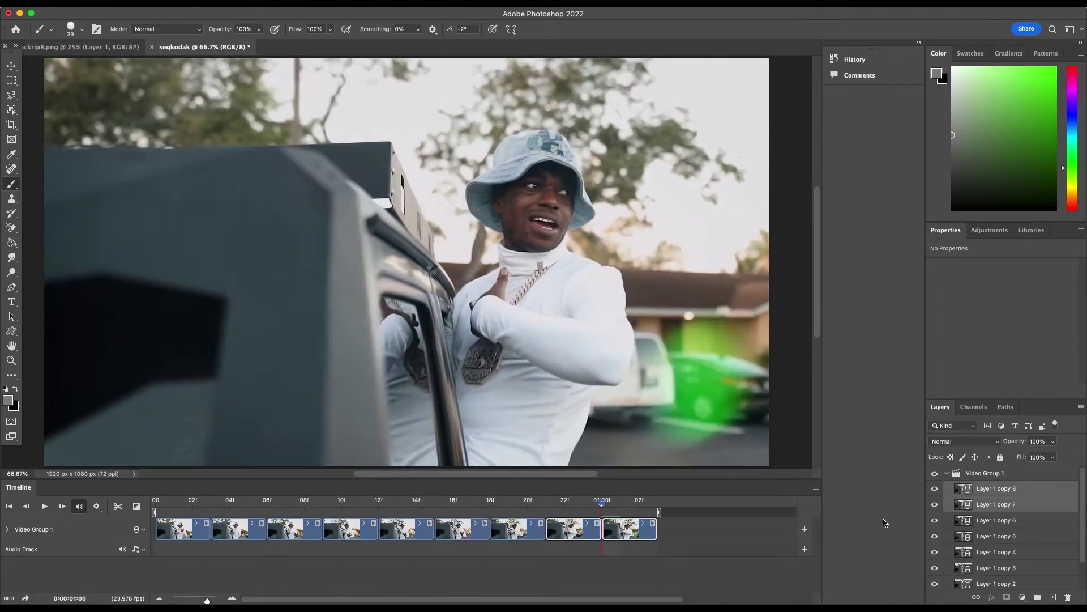
{"action": "left_click", "coordinate": [947, 475]}
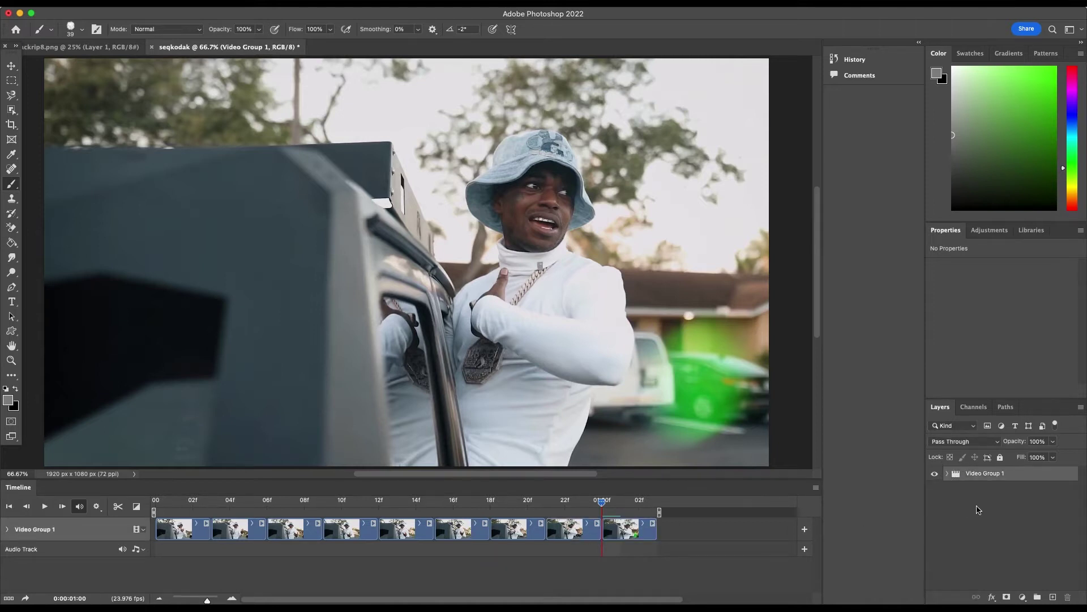
Move the crumpled-paper texture into the video document and start it at the timeline beginning
{"action": "left_click", "coordinate": [85, 48]}
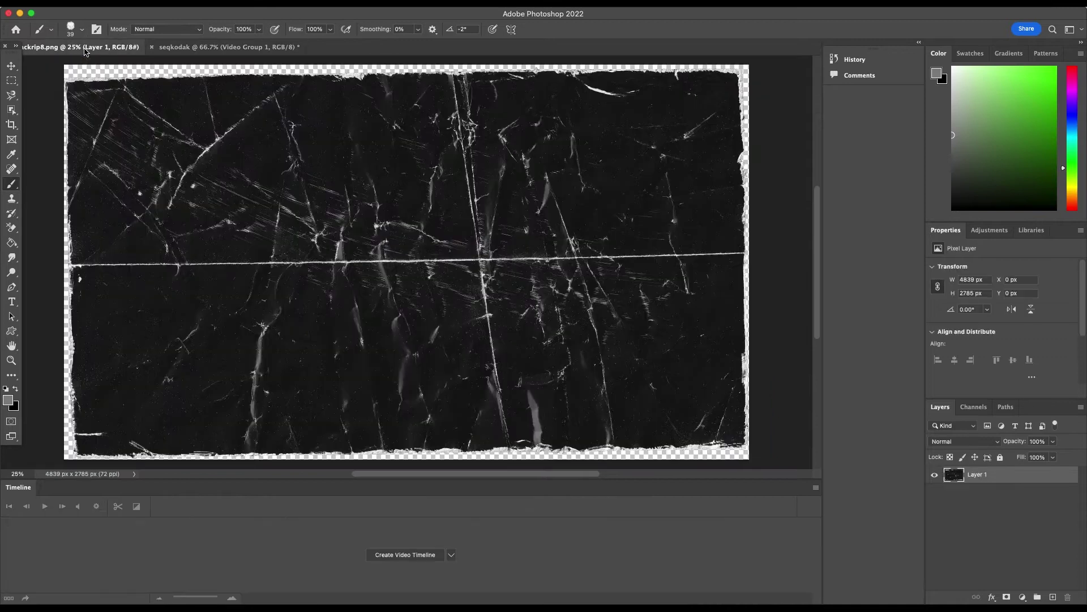
{"action": "left_click", "coordinate": [12, 65]}
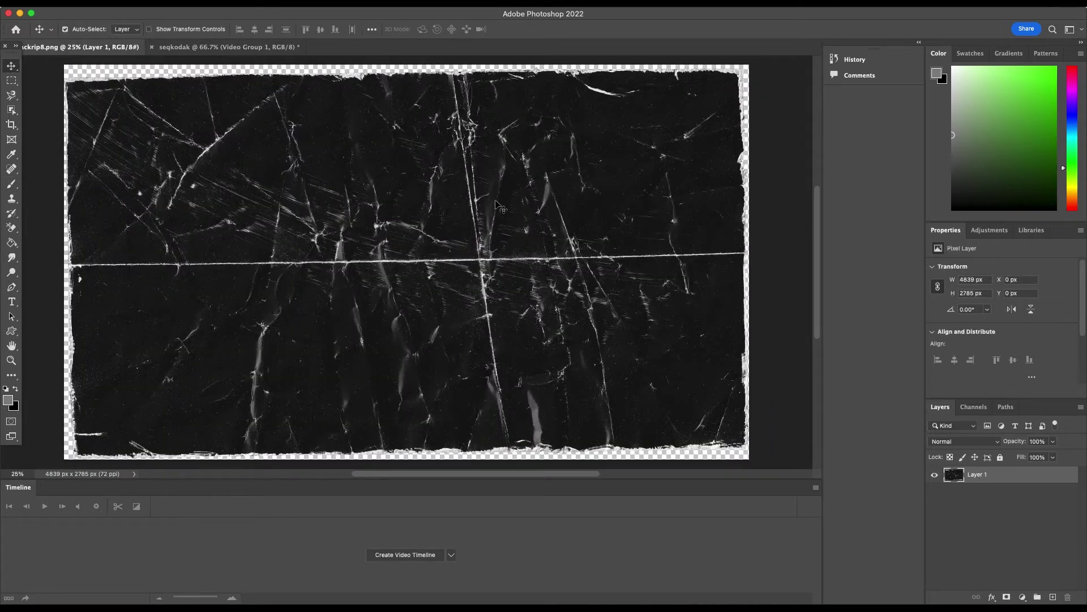
{"action": "left_click_drag", "start_coordinate": [558, 231], "coordinate": [435, 274]}
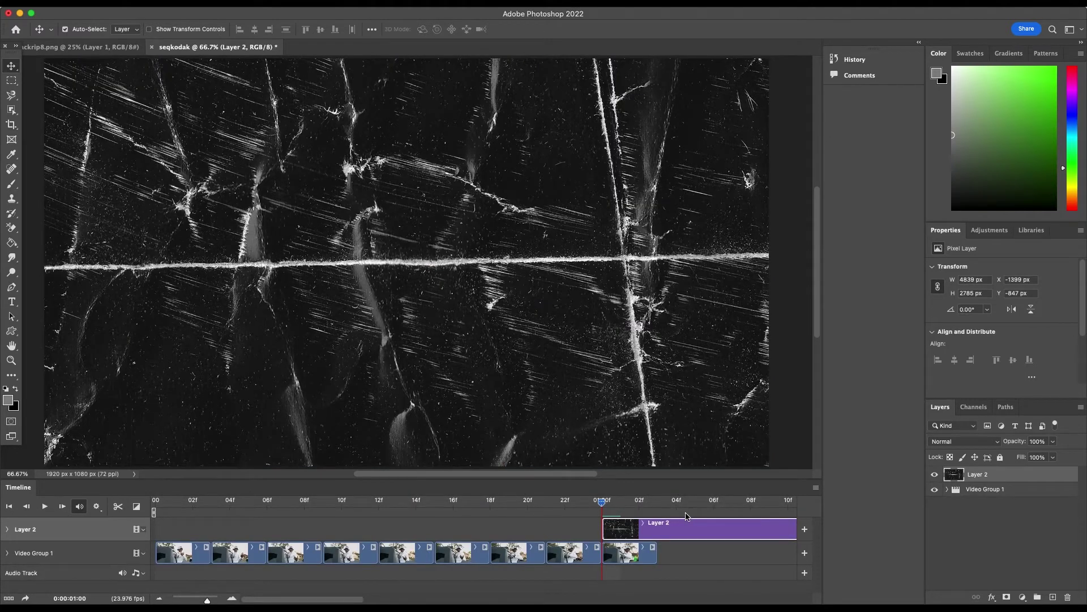
{"action": "left_click_drag", "start_coordinate": [698, 529], "coordinate": [242, 530]}
Cut the texture at the footage end and delete the leftover Layer 2 copy
{"action": "left_click", "coordinate": [657, 501]}
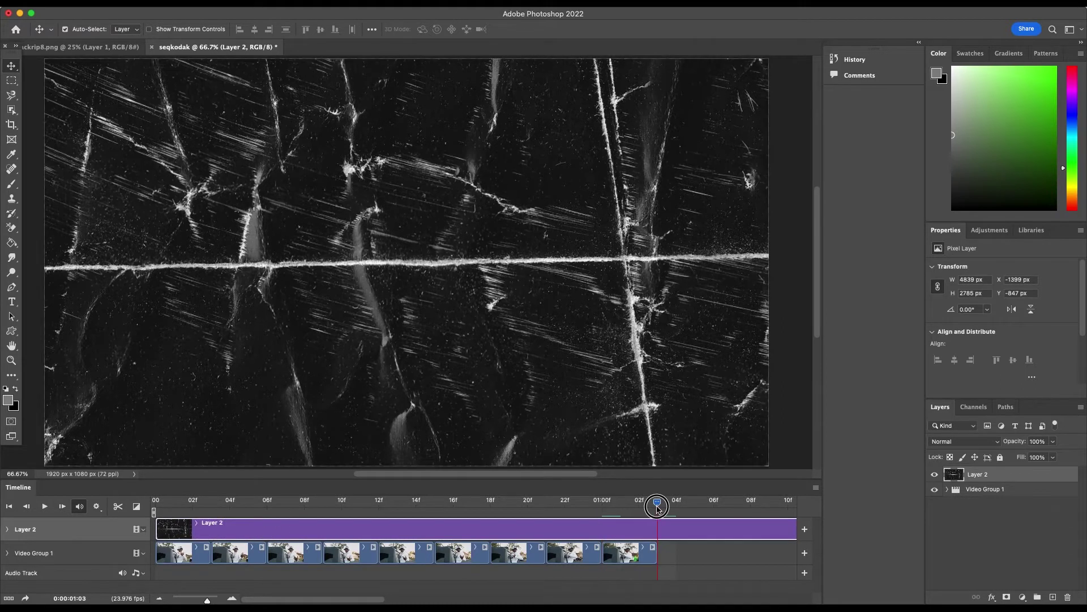
{"action": "left_click", "coordinate": [117, 510]}
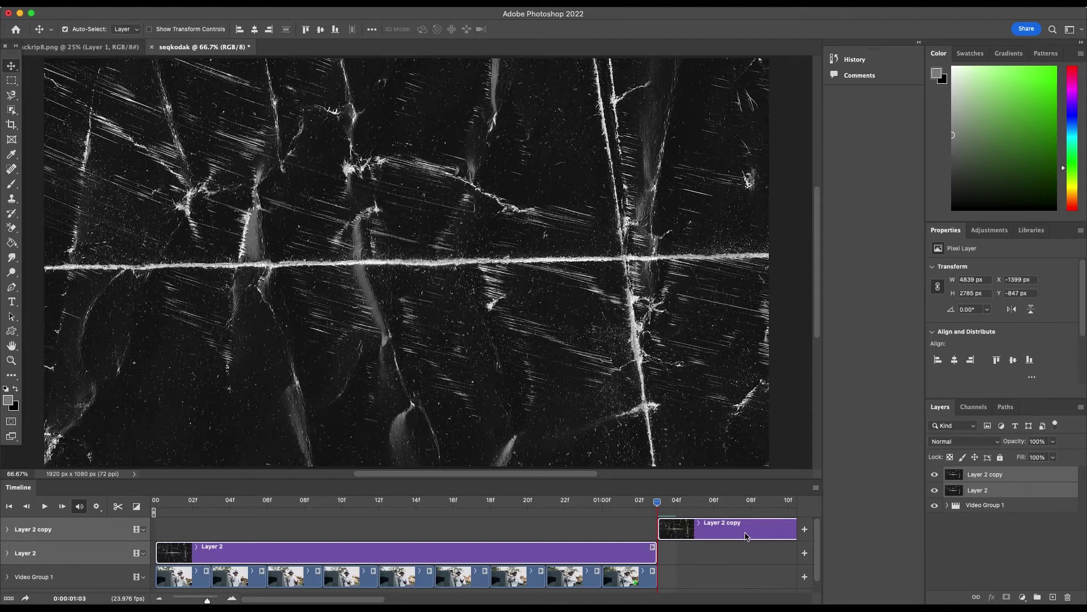
{"action": "left_click", "coordinate": [995, 504]}
{"action": "left_click", "coordinate": [993, 491]}
{"action": "left_click", "coordinate": [993, 477]}
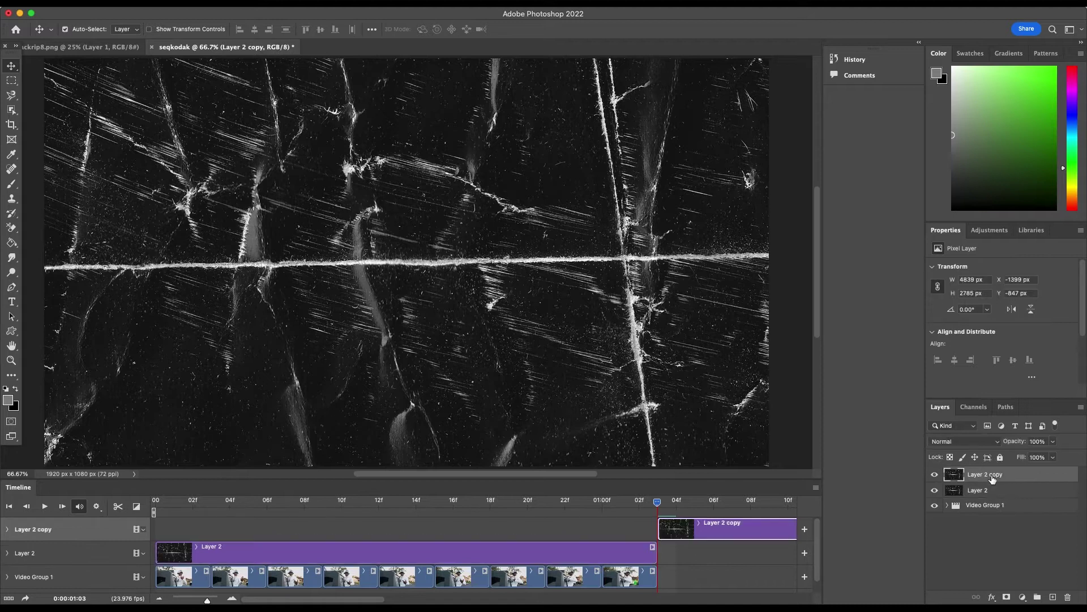
{"action": "right_click", "coordinate": [1000, 480]}
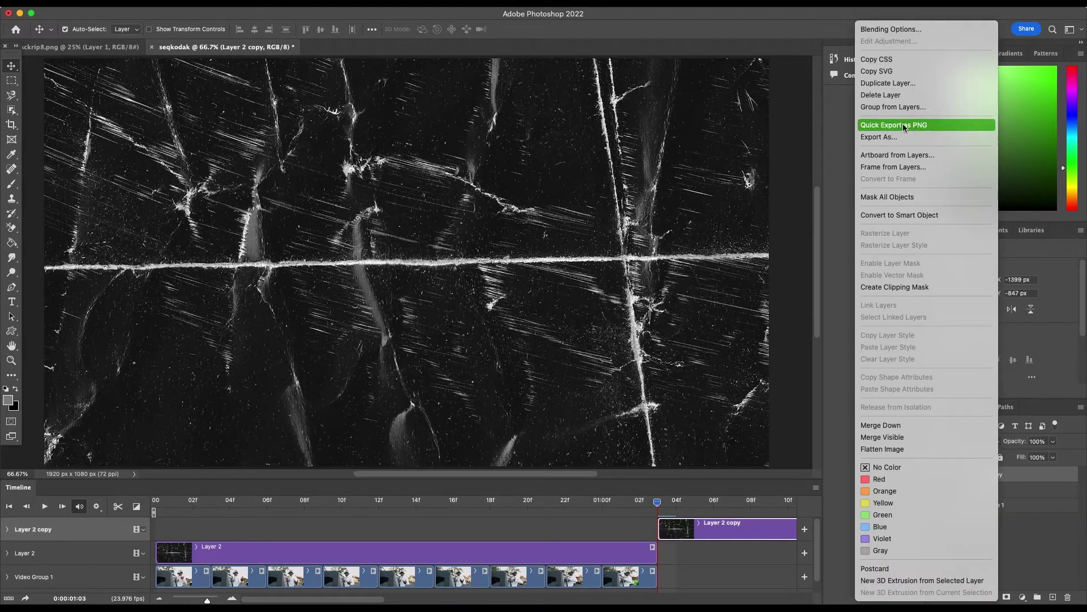
{"action": "left_click", "coordinate": [891, 96]}
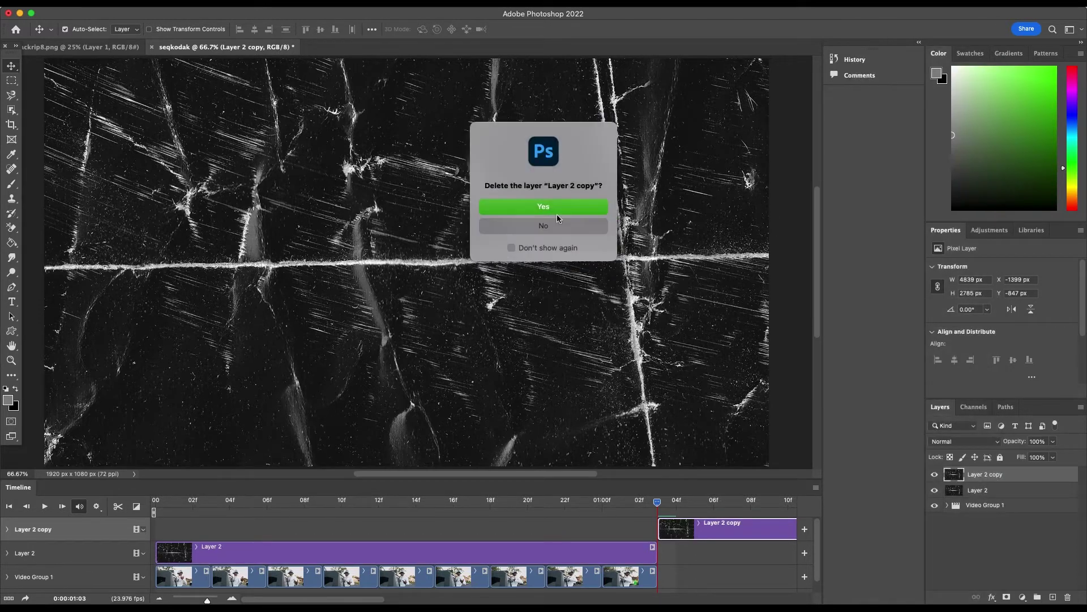
{"action": "left_click", "coordinate": [542, 213]}
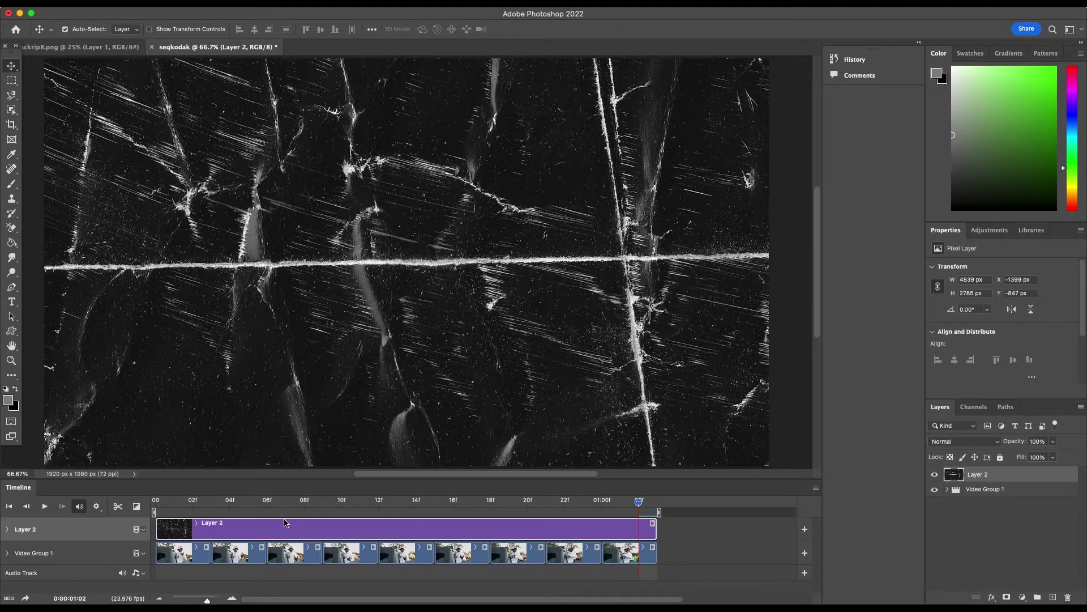
{"action": "left_click", "coordinate": [157, 502]}
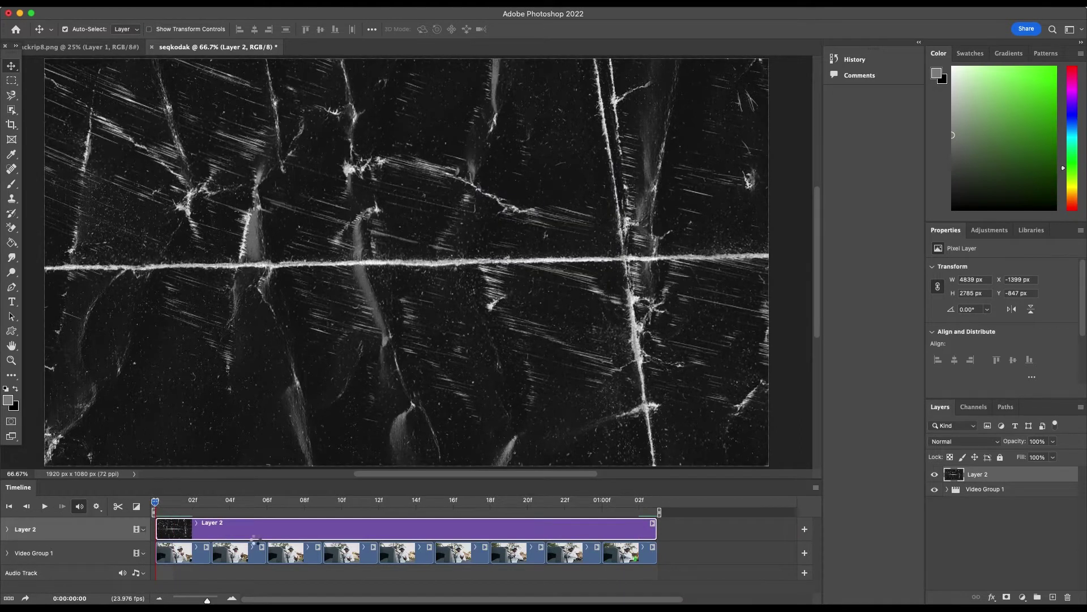
Set Layer 2's blend mode to Screen
{"action": "left_click", "coordinate": [995, 442]}
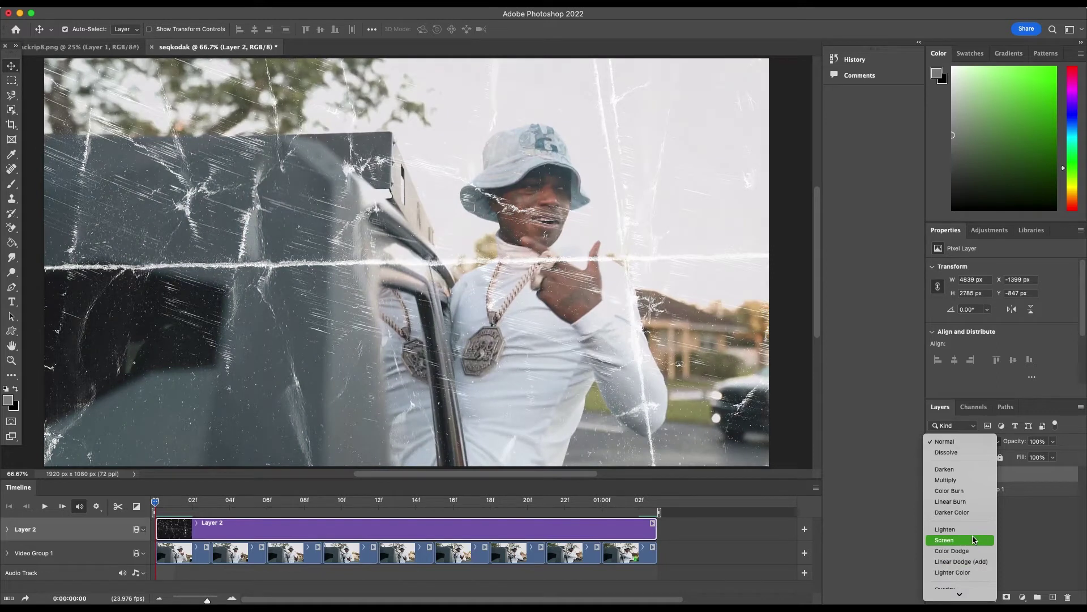
{"action": "left_click", "coordinate": [973, 540]}
Split the scratch texture clip every three frames into nine pieces
{"action": "left_click_drag", "start_coordinate": [169, 506], "coordinate": [210, 502]}
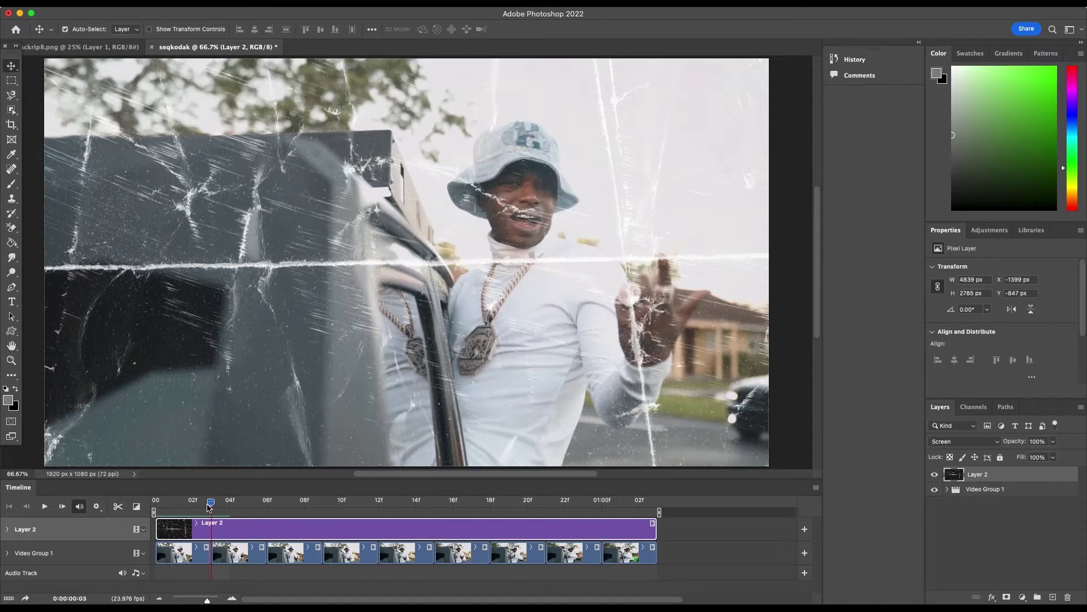
{"action": "left_click", "coordinate": [117, 505]}
{"action": "left_click_drag", "start_coordinate": [213, 503], "coordinate": [548, 503]}
{"action": "left_click", "coordinate": [122, 508]}
{"action": "left_click", "coordinate": [119, 507]}
{"action": "left_click", "coordinate": [119, 507]}
{"action": "left_click", "coordinate": [119, 507]}
{"action": "left_click", "coordinate": [119, 507]}
{"action": "left_click", "coordinate": [118, 507]}
{"action": "left_click_drag", "start_coordinate": [547, 503], "coordinate": [602, 503]}
{"action": "left_click", "coordinate": [119, 507]}
Drag all the texture pieces into Video Group 2, undoing one mis-drop into Video Group 1
{"action": "scroll", "coordinate": [244, 547], "scroll_direction": "down", "scroll_amount": 10}
{"action": "left_click_drag", "start_coordinate": [238, 522], "coordinate": [290, 545]}
{"action": "left_click_drag", "start_coordinate": [345, 524], "coordinate": [348, 545]}
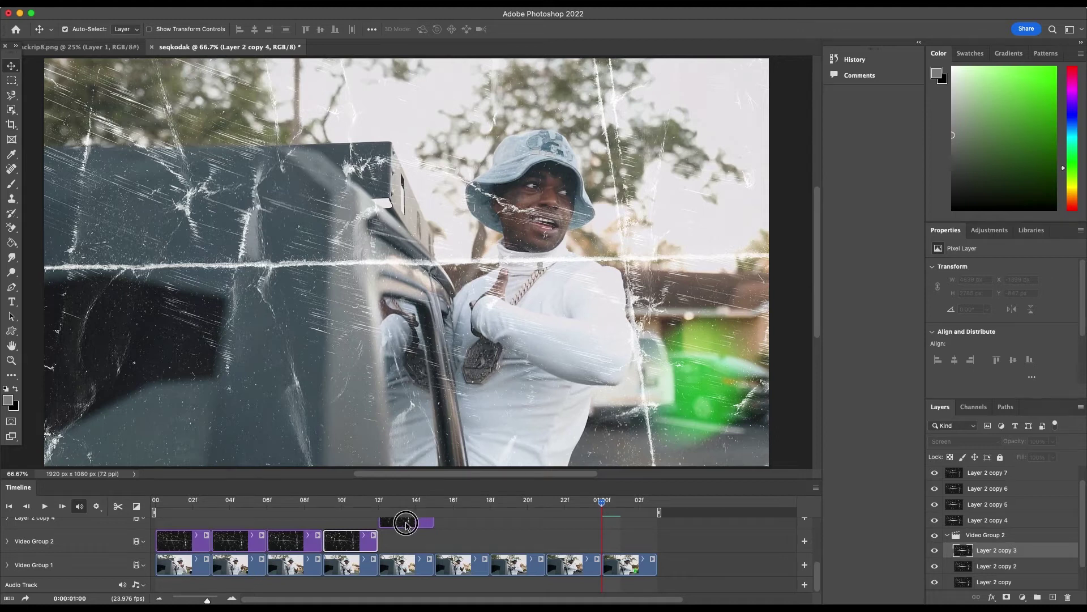
{"action": "mouse_move", "coordinate": [406, 521]}
{"action": "left_mouse_down"}
{"action": "mouse_move", "coordinate": [407, 559]}
{"action": "mouse_move", "coordinate": [406, 541]}
{"action": "left_mouse_up"}
{"action": "key", "text": "super+z"}
{"action": "left_click_drag", "start_coordinate": [458, 522], "coordinate": [512, 541]}
{"action": "left_click_drag", "start_coordinate": [568, 522], "coordinate": [569, 541]}
{"action": "left_click_drag", "start_coordinate": [625, 522], "coordinate": [625, 541]}
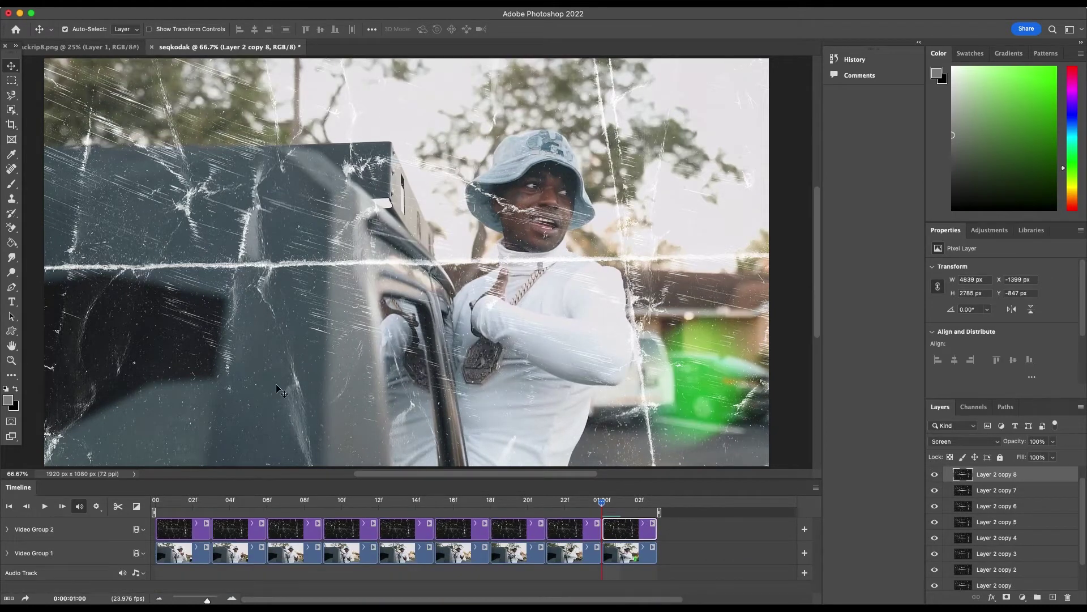
{"action": "left_click_drag", "start_coordinate": [197, 503], "coordinate": [155, 503]}
{"action": "left_click", "coordinate": [173, 538]}
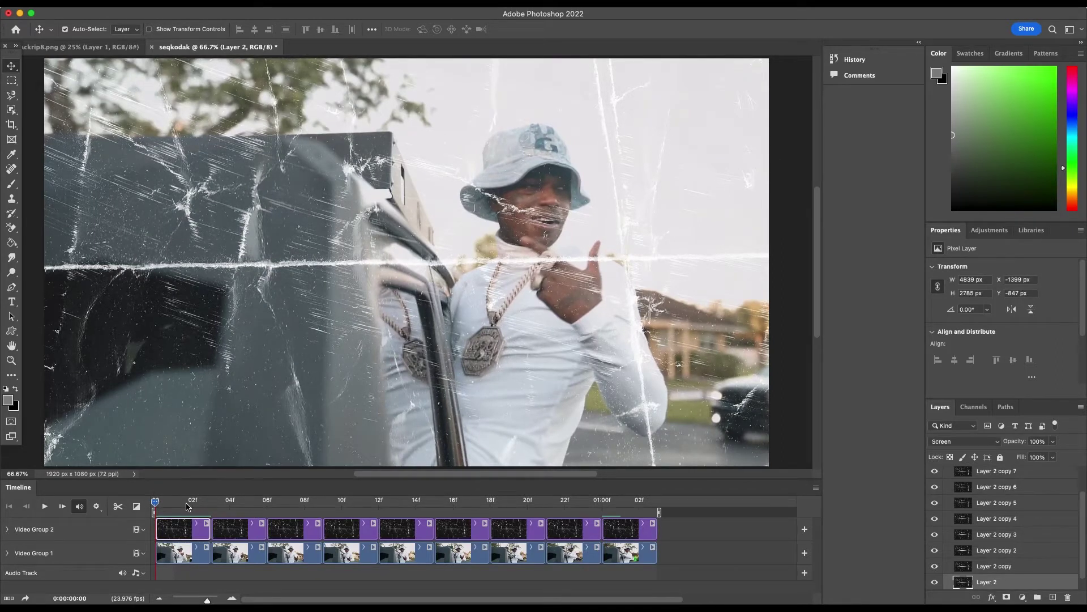
Shift the second, third and fourth texture pieces' scratches down, up, and up-left
{"action": "left_click_drag", "start_coordinate": [155, 502], "coordinate": [212, 504]}
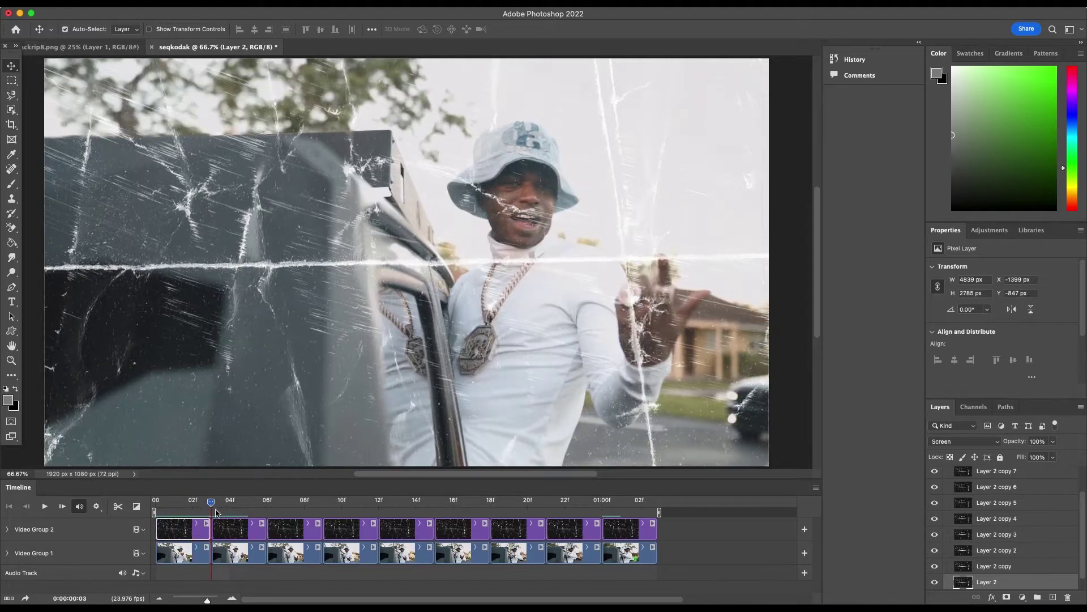
{"action": "left_click", "coordinate": [239, 533]}
{"action": "left_click_drag", "start_coordinate": [392, 356], "coordinate": [391, 378]}
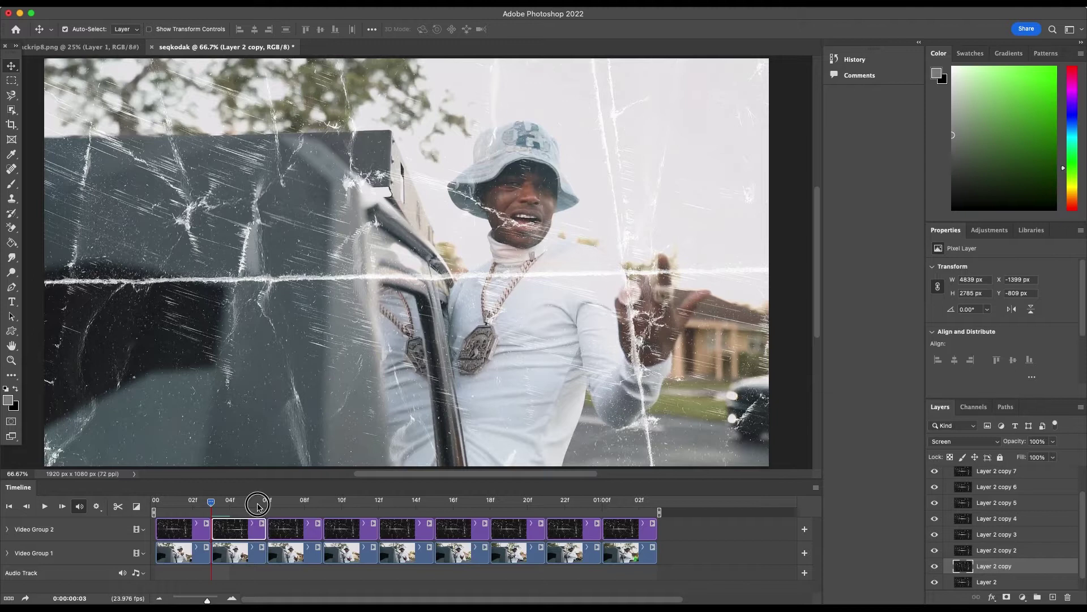
{"action": "left_click_drag", "start_coordinate": [257, 507], "coordinate": [277, 505]}
{"action": "left_click", "coordinate": [293, 527]}
{"action": "left_click_drag", "start_coordinate": [379, 391], "coordinate": [379, 373]}
{"action": "left_click", "coordinate": [342, 501]}
{"action": "left_click", "coordinate": [348, 529]}
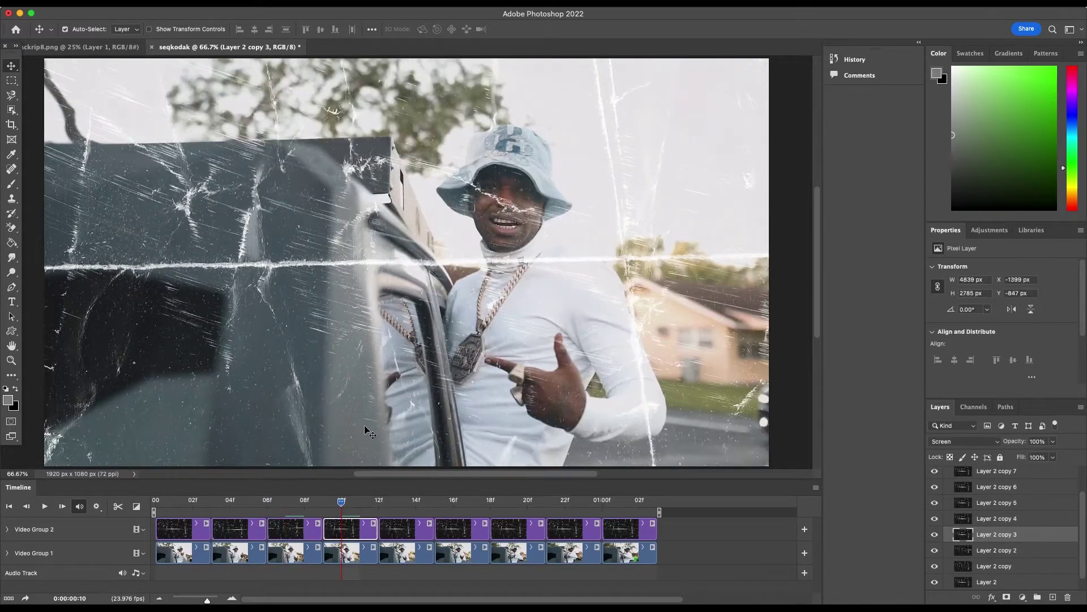
{"action": "left_click_drag", "start_coordinate": [366, 429], "coordinate": [341, 413]}
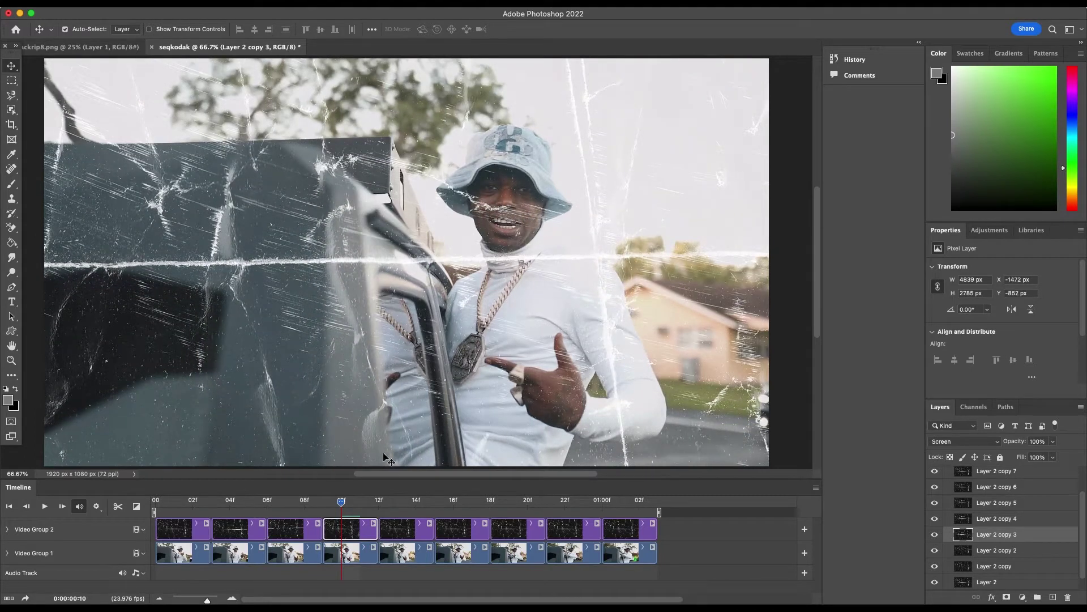
Offset the scratches of the fifth through last texture pieces to new positions
{"action": "left_click", "coordinate": [383, 503]}
{"action": "left_click", "coordinate": [411, 529]}
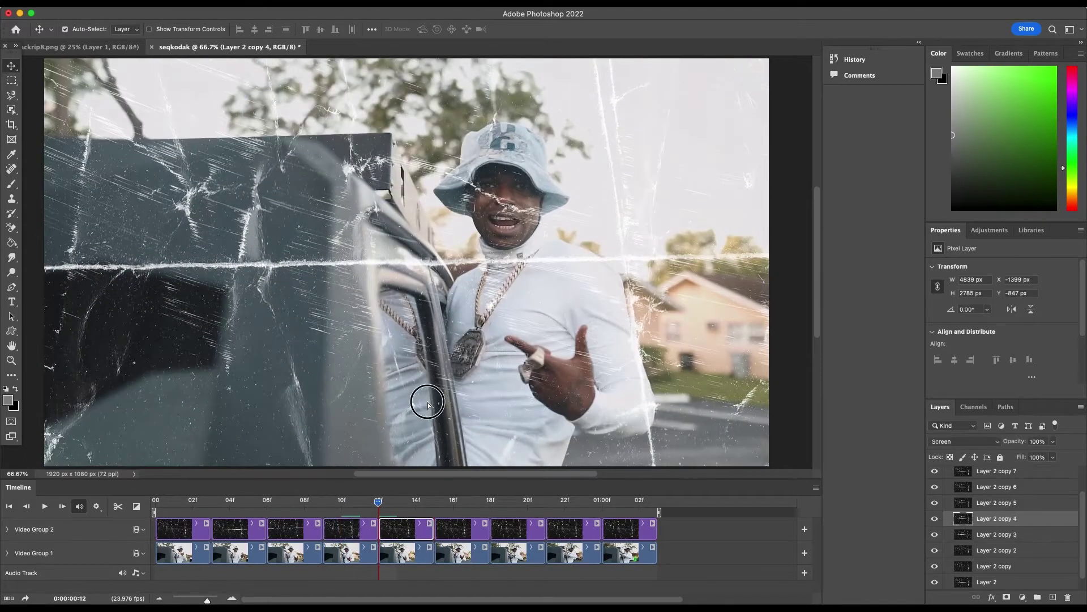
{"action": "left_click_drag", "start_coordinate": [426, 408], "coordinate": [446, 382]}
{"action": "left_click", "coordinate": [443, 502]}
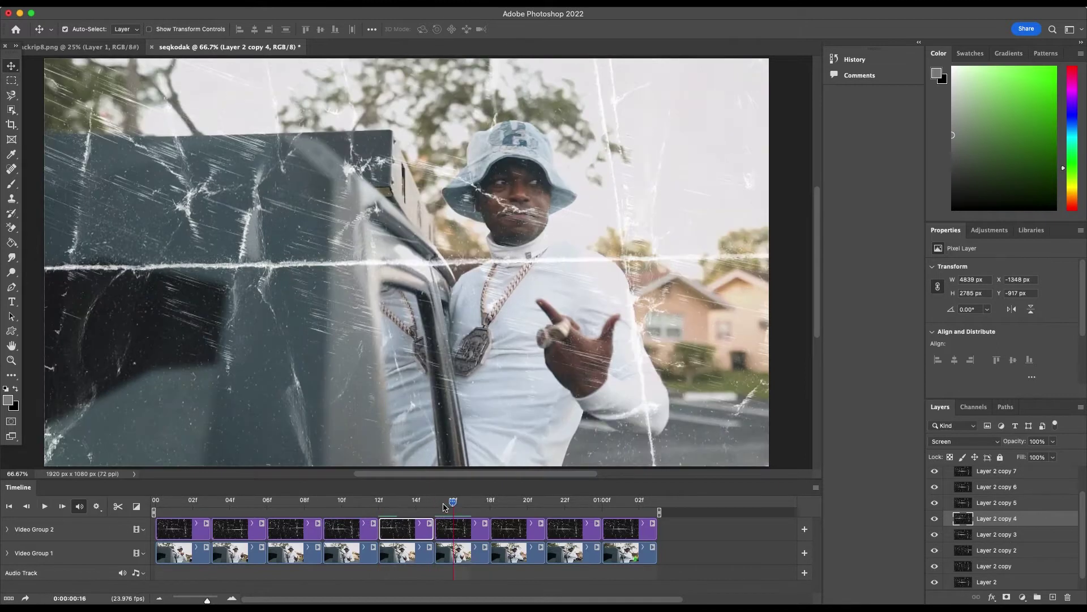
{"action": "left_click_drag", "start_coordinate": [443, 502], "coordinate": [434, 502]}
{"action": "left_click", "coordinate": [454, 527]}
{"action": "left_click", "coordinate": [508, 503]}
{"action": "left_click", "coordinate": [510, 529]}
{"action": "left_click", "coordinate": [570, 529]}
{"action": "left_click_drag", "start_coordinate": [495, 420], "coordinate": [416, 447]}
{"action": "left_click", "coordinate": [620, 529]}
Play the sequence to preview the jumping scratches
{"action": "key", "text": "space"}
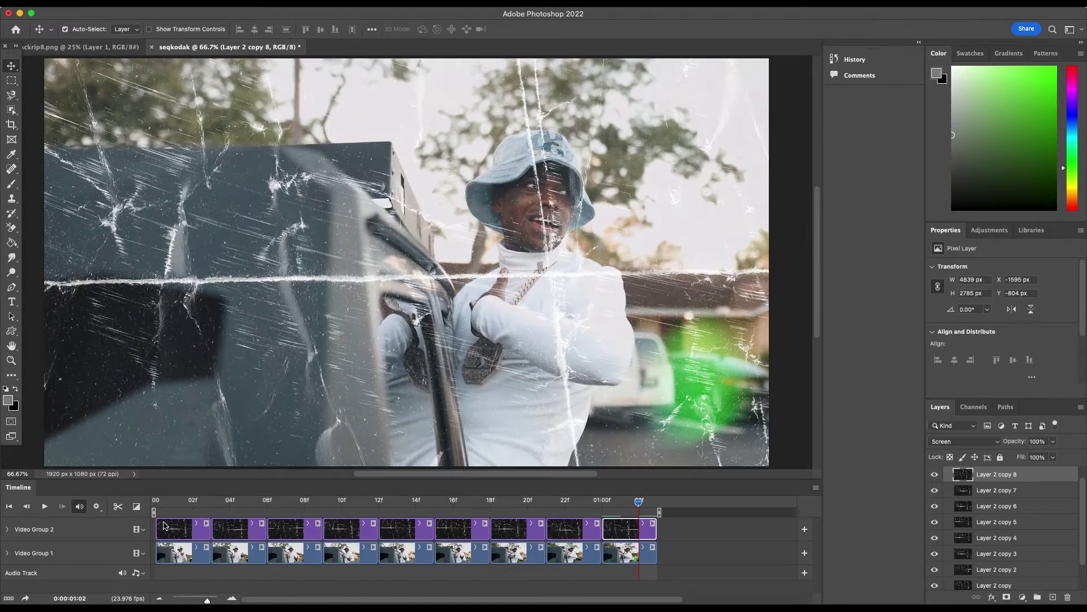
{"action": "key", "text": "space"}
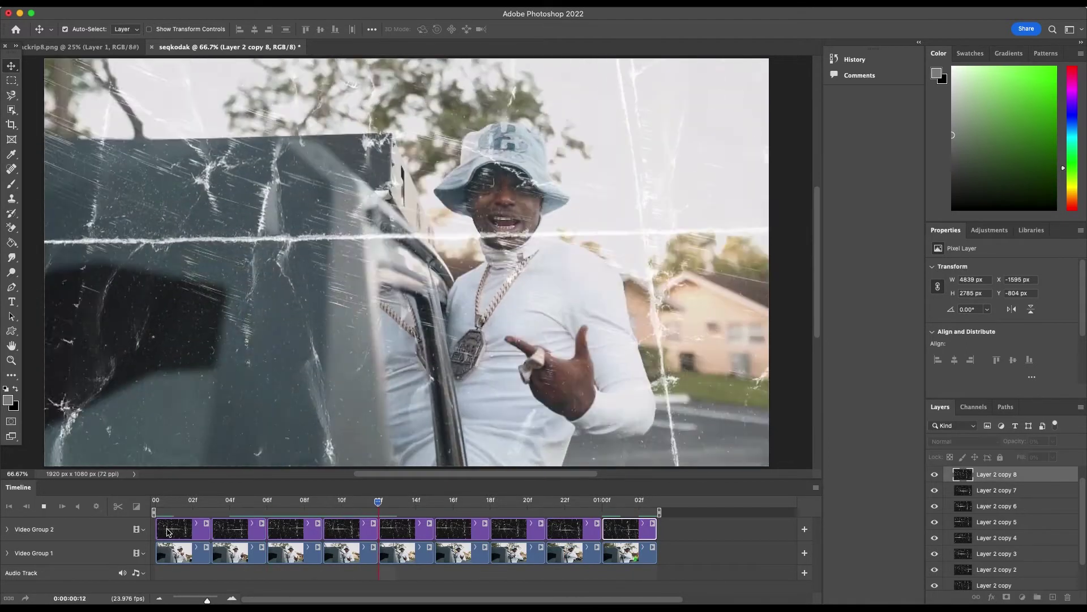
{"action": "key", "text": "space"}
{"action": "key", "text": "space"}
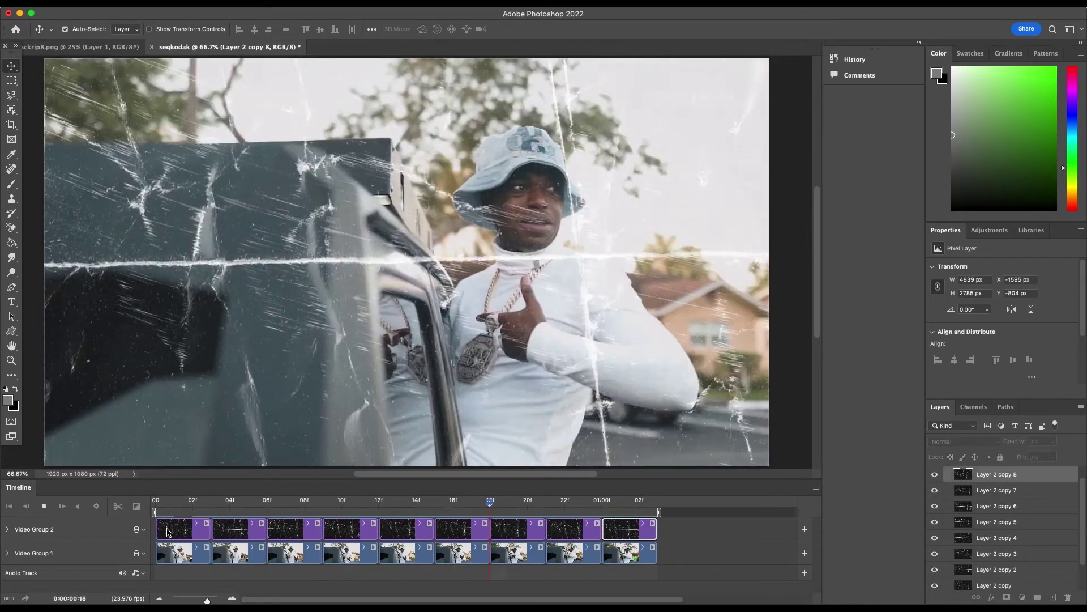
{"action": "key", "text": "space"}
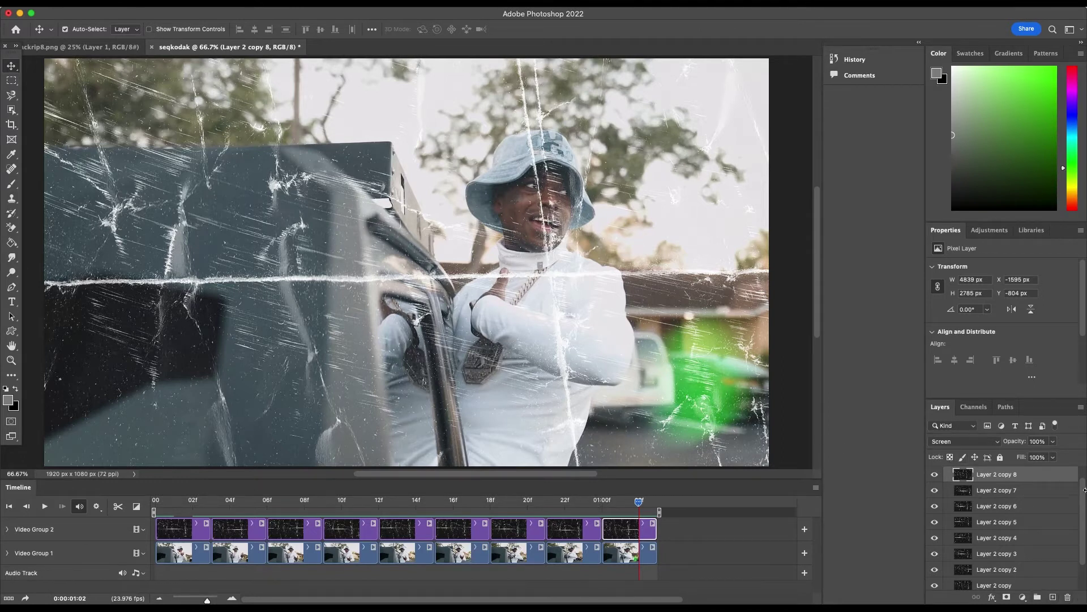
Collapse Video Group 2 and add a new Layer 3 starting at the timeline beginning
{"action": "left_click_drag", "start_coordinate": [1082, 488], "coordinate": [1079, 459]}
{"action": "left_click", "coordinate": [948, 473]}
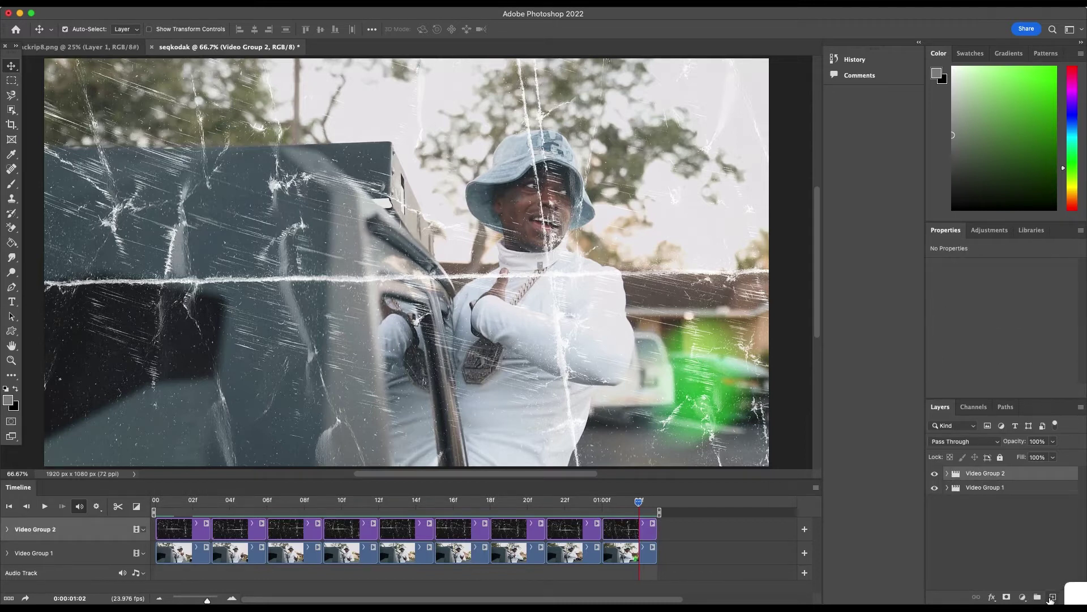
{"action": "left_click", "coordinate": [1051, 597]}
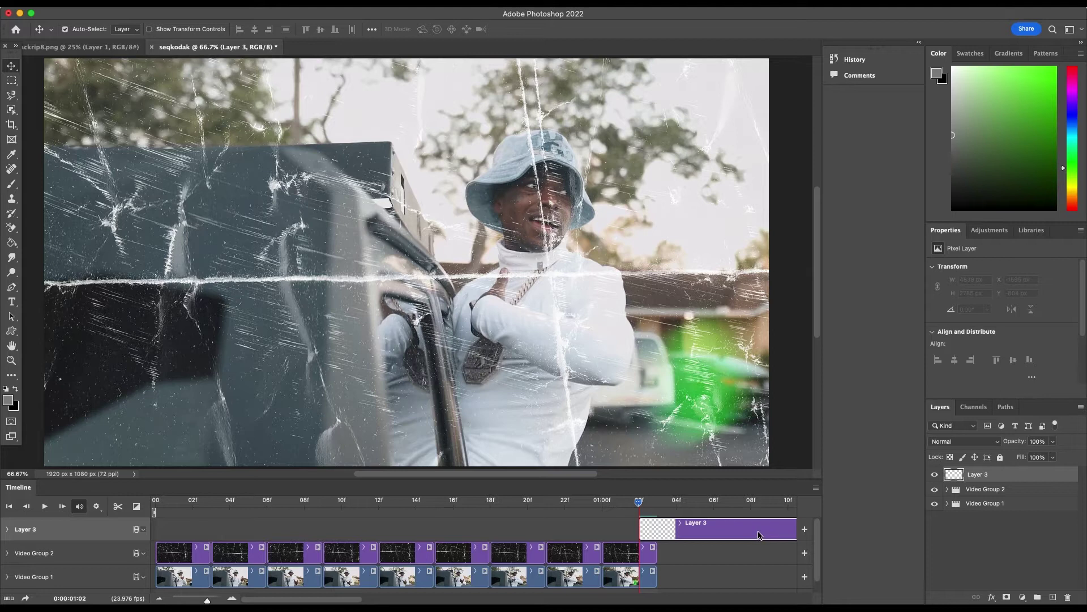
{"action": "left_click_drag", "start_coordinate": [759, 535], "coordinate": [266, 532]}
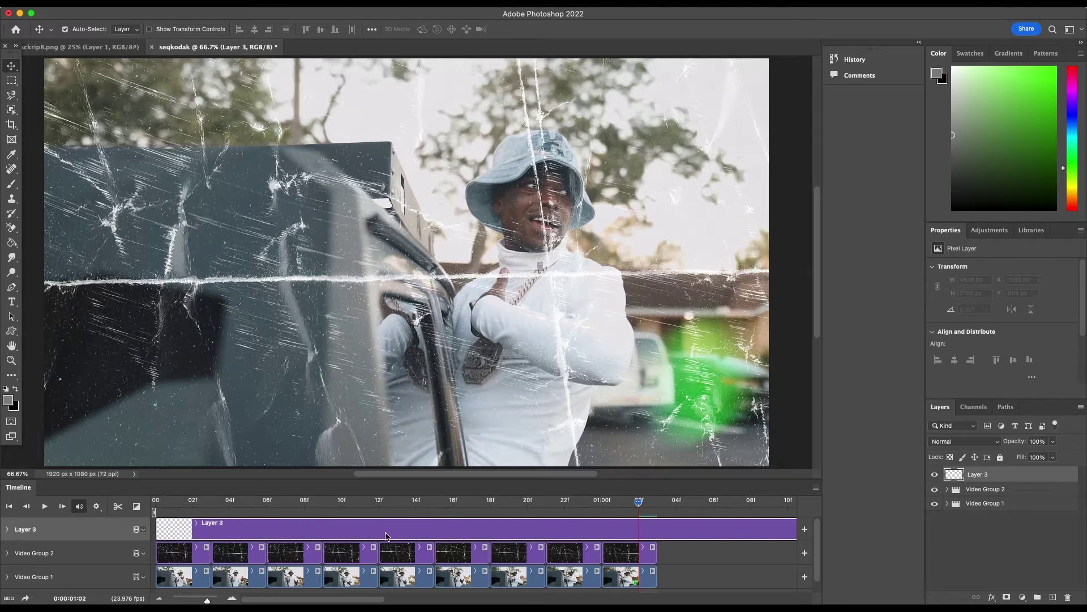
Cut Layer 3 at the footage end and delete the leftover Layer 3 copy
{"action": "left_click_drag", "start_coordinate": [642, 502], "coordinate": [671, 517]}
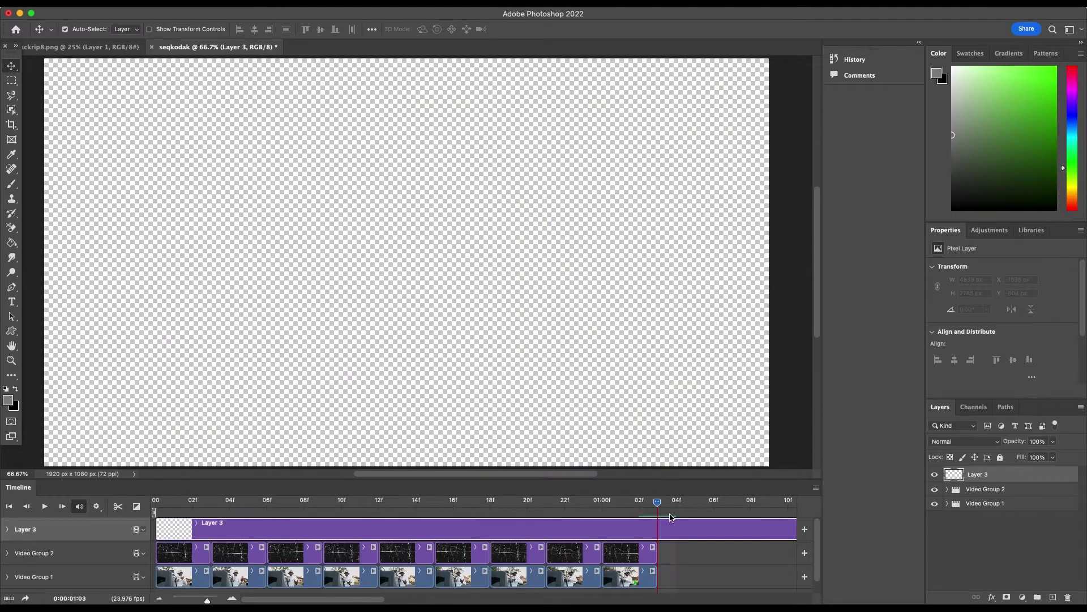
{"action": "left_click", "coordinate": [117, 506]}
{"action": "left_click", "coordinate": [995, 476]}
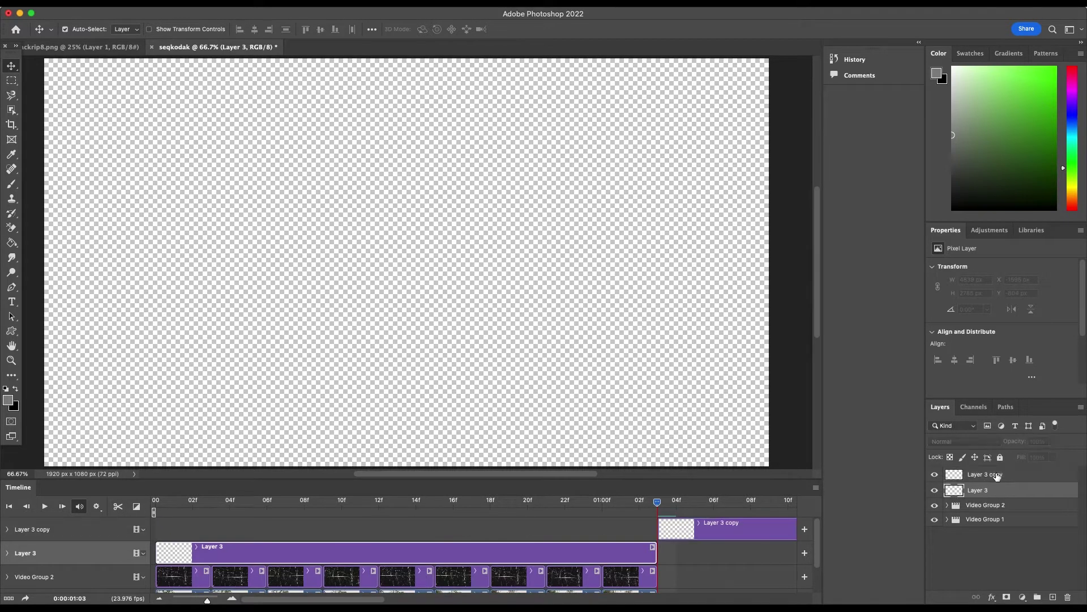
{"action": "right_click", "coordinate": [995, 476]}
{"action": "left_click", "coordinate": [885, 95]}
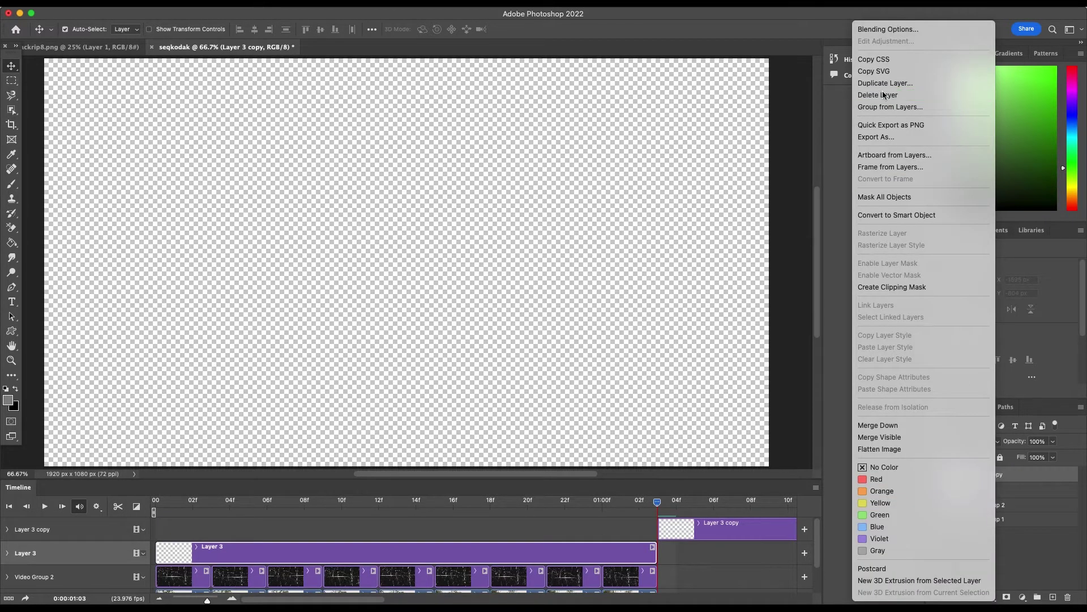
{"action": "left_click", "coordinate": [516, 205]}
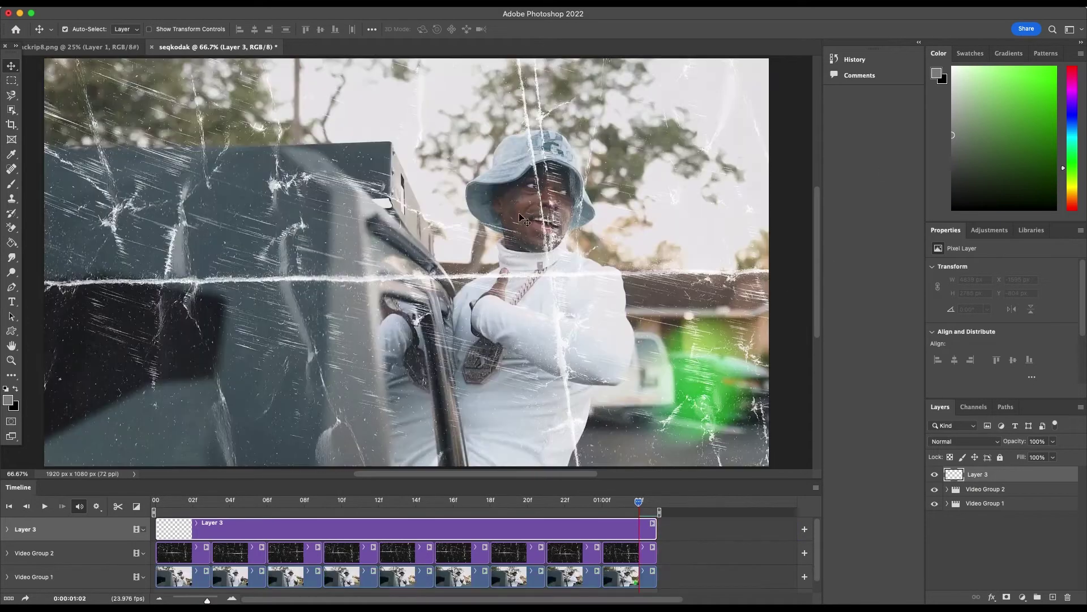
Split Layer 3 at frames 03, 06 and onward, and gather the clips in Video Group 3
{"action": "left_click", "coordinate": [210, 502]}
{"action": "left_click", "coordinate": [118, 506]}
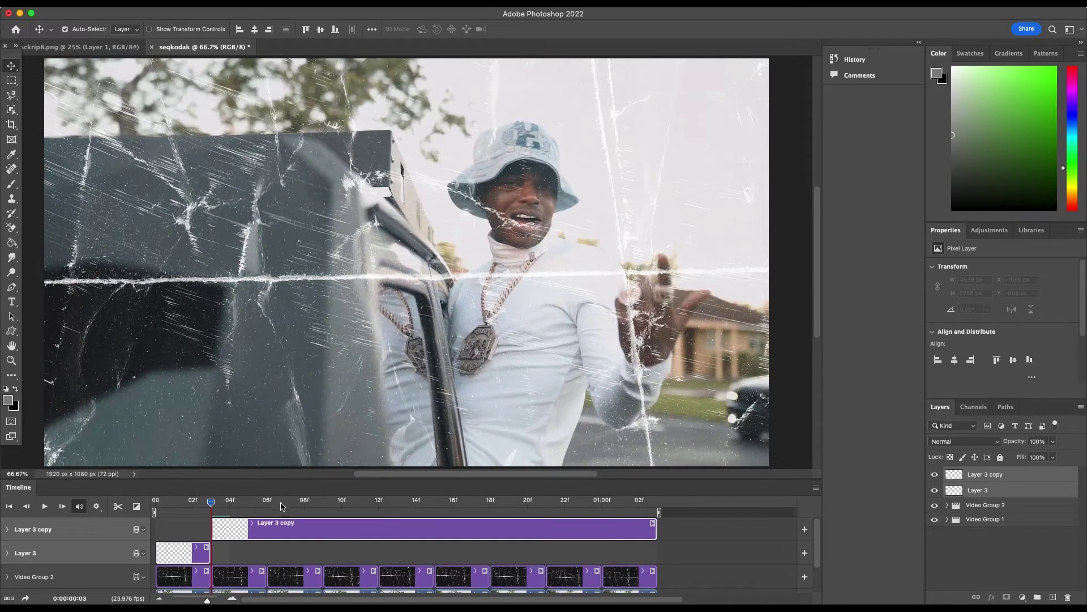
{"action": "left_click", "coordinate": [267, 502]}
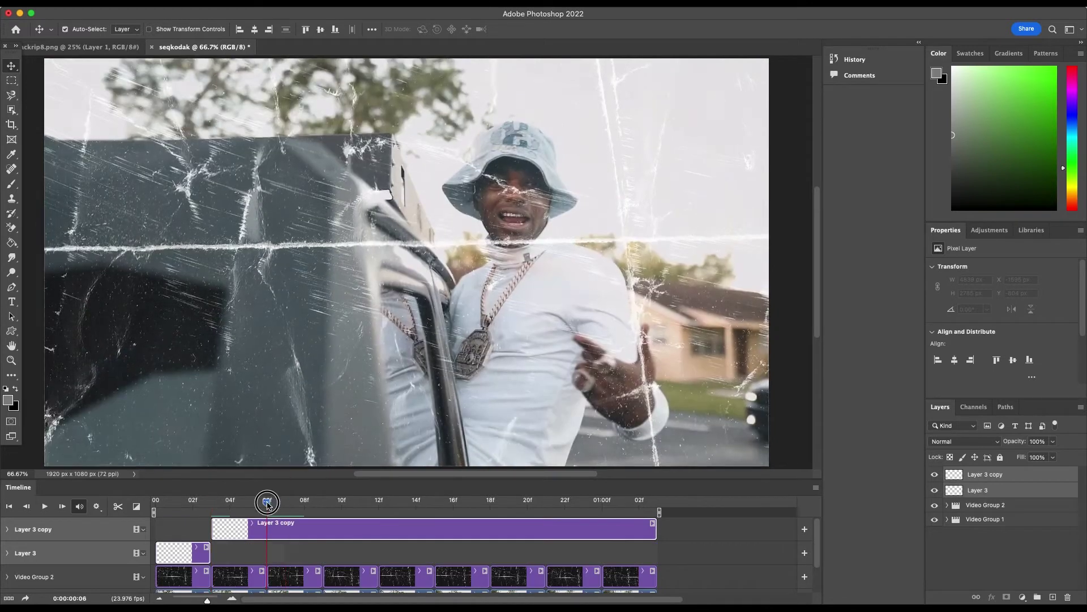
{"action": "left_click", "coordinate": [117, 506]}
{"action": "left_click", "coordinate": [304, 502]}
{"action": "left_click_drag", "start_coordinate": [304, 504], "coordinate": [322, 503]}
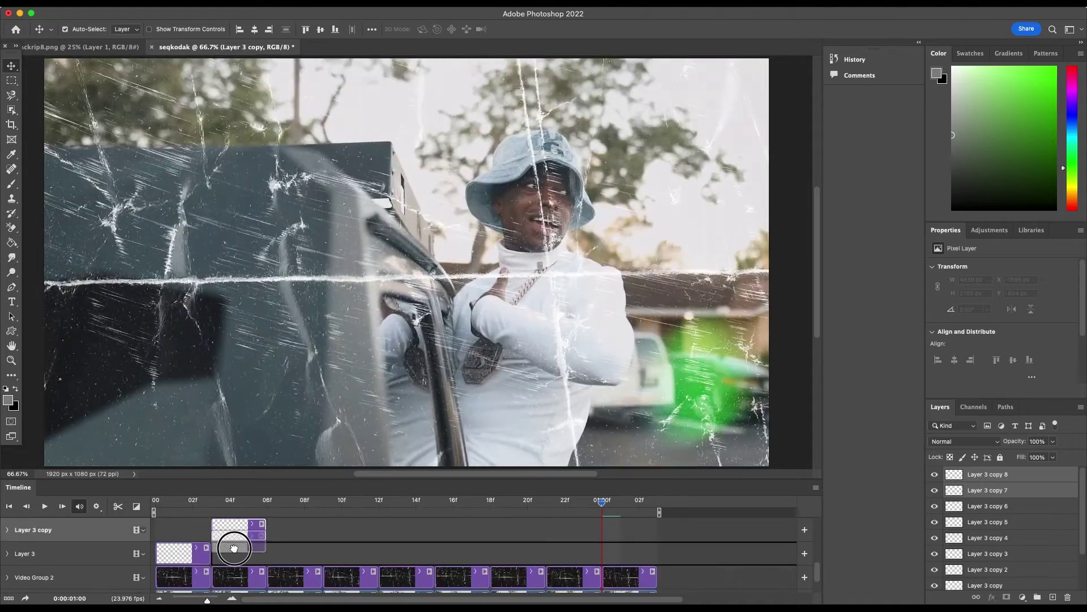
{"action": "scroll", "coordinate": [295, 530], "scroll_direction": "up", "scroll_amount": 1}
{"action": "left_click", "coordinate": [295, 531]}
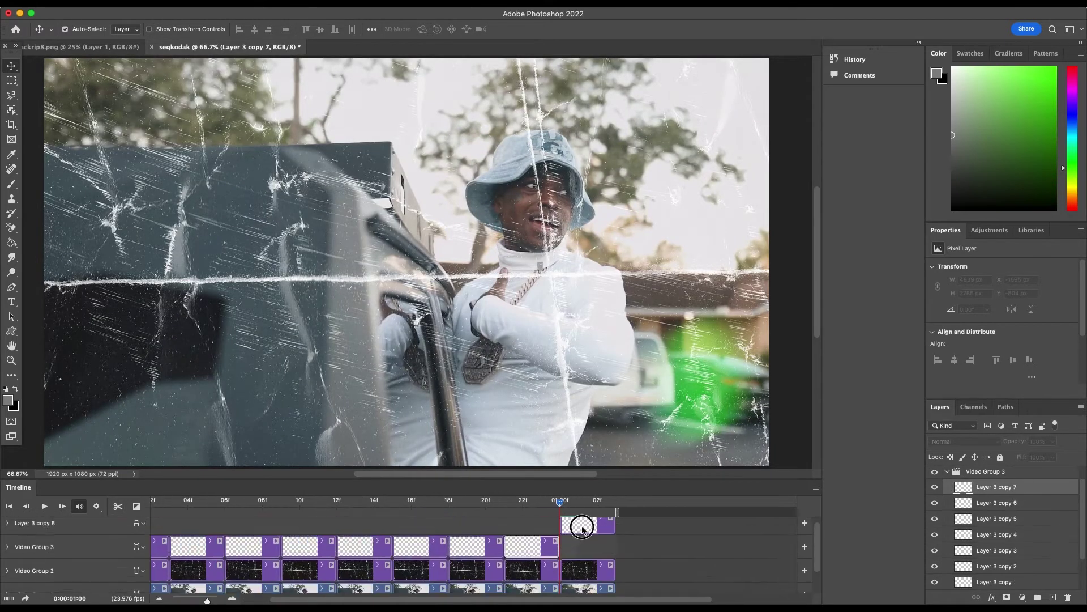
{"action": "left_click_drag", "start_coordinate": [583, 529], "coordinate": [580, 530]}
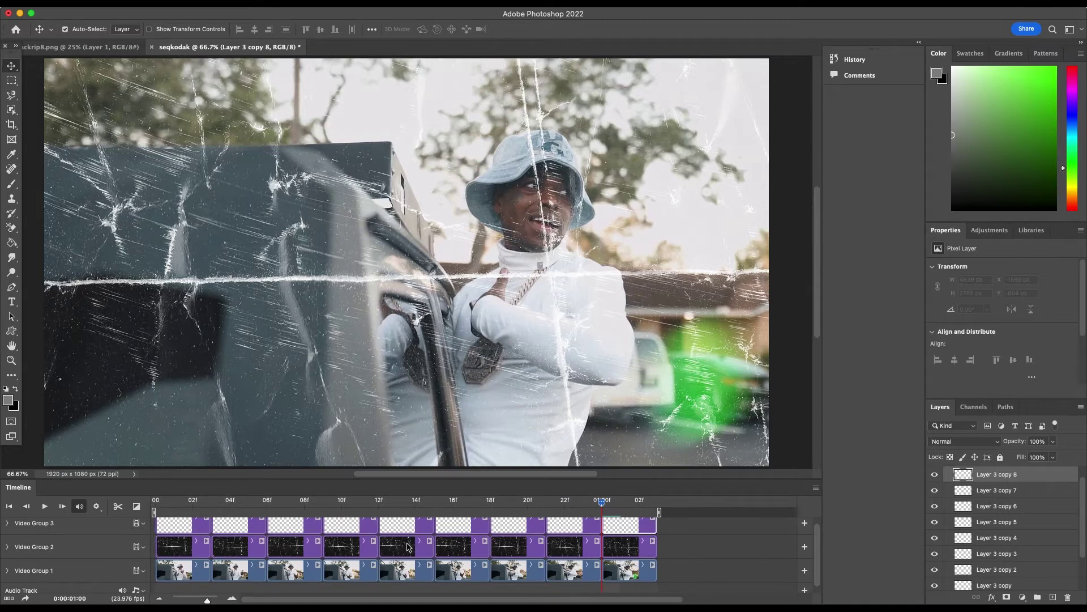
{"action": "scroll", "coordinate": [409, 547], "scroll_direction": "up", "scroll_amount": 1}
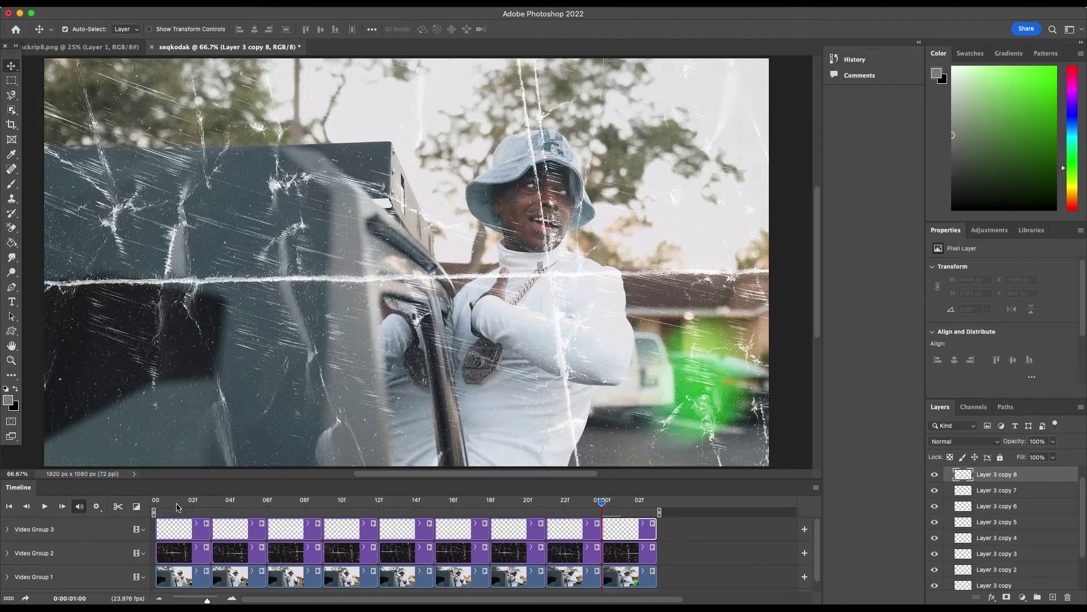
{"action": "left_click", "coordinate": [156, 503]}
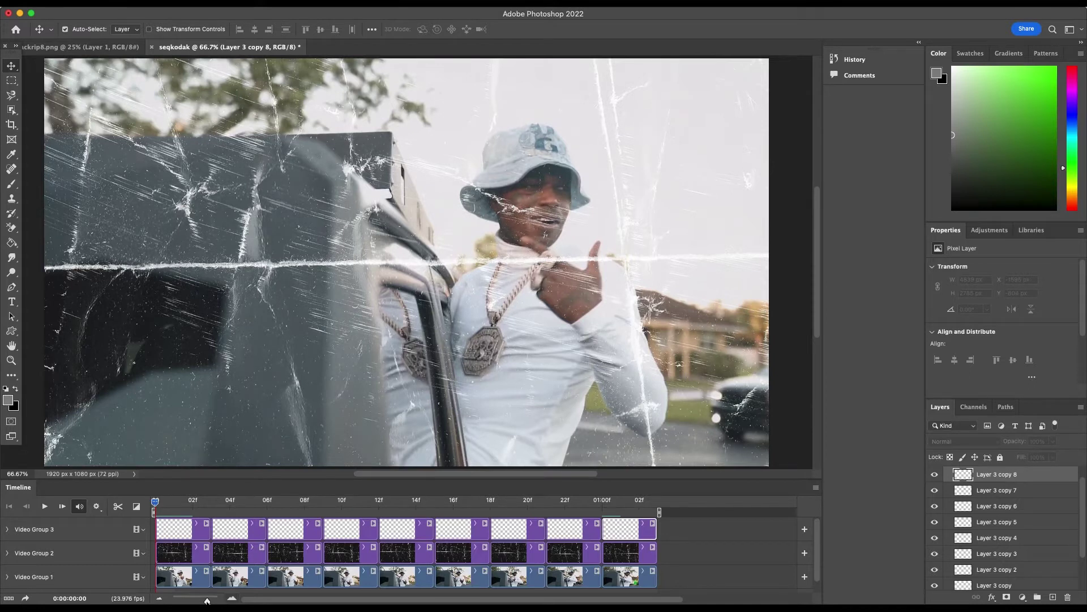
Select the first Video Group 3 clip and set a black foreground with a red background
{"action": "left_click", "coordinate": [170, 532]}
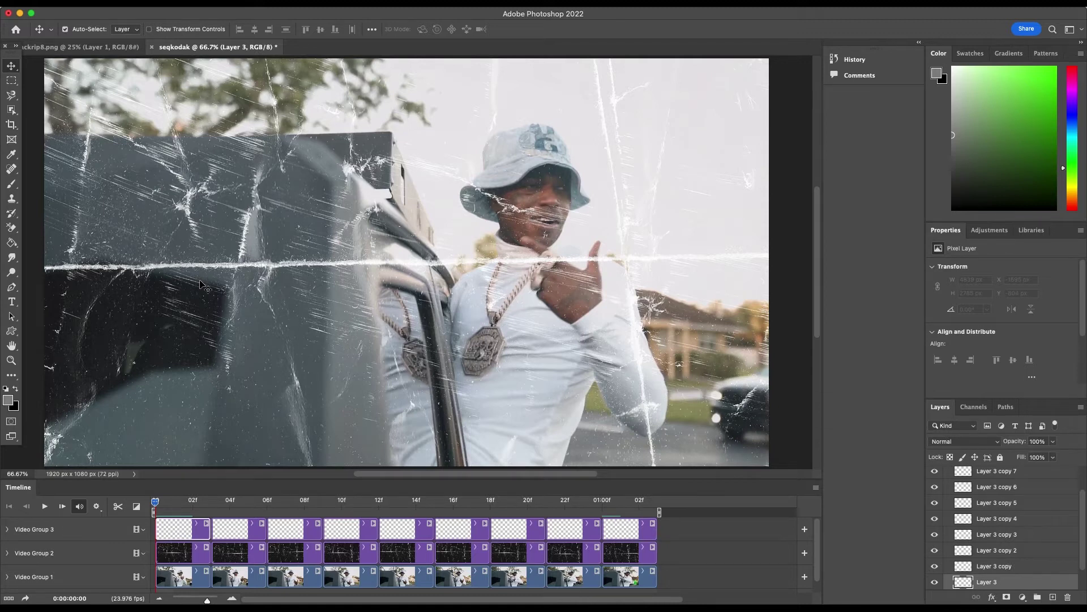
{"action": "left_click", "coordinate": [16, 390]}
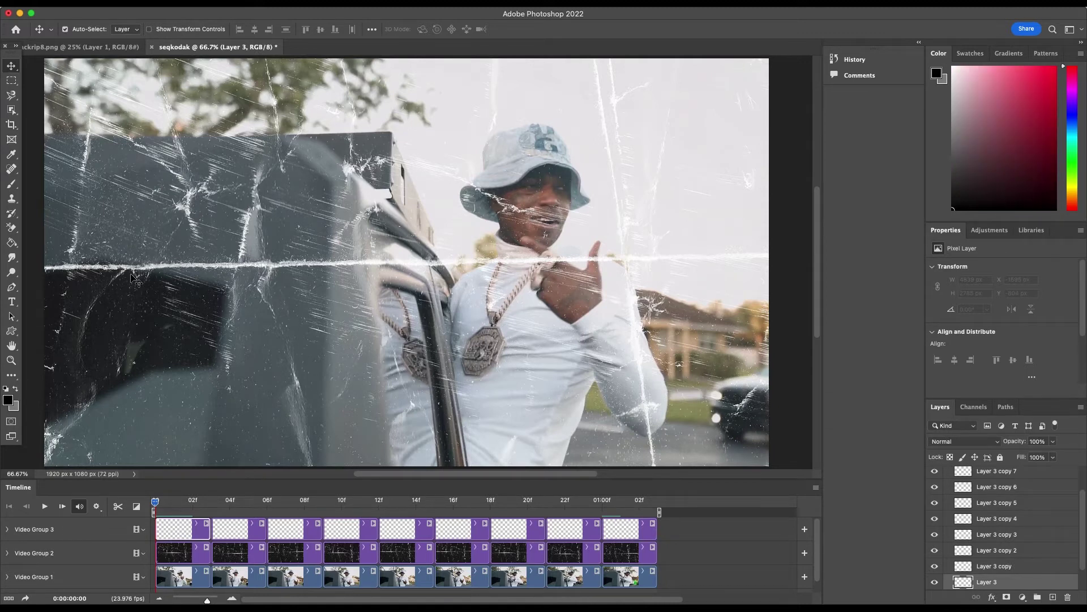
{"action": "left_click", "coordinate": [15, 388]}
{"action": "left_click", "coordinate": [7, 399]}
{"action": "left_click", "coordinate": [664, 219]}
{"action": "left_click", "coordinate": [8, 400]}
{"action": "left_click", "coordinate": [529, 218]}
{"action": "left_click", "coordinate": [664, 218]}
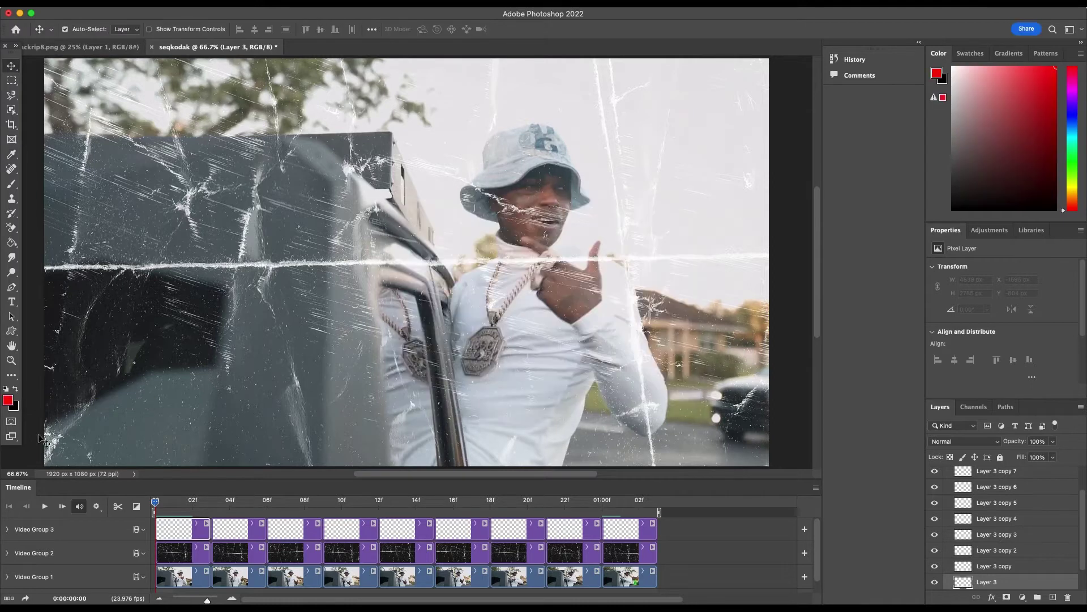
{"action": "left_click", "coordinate": [15, 388]}
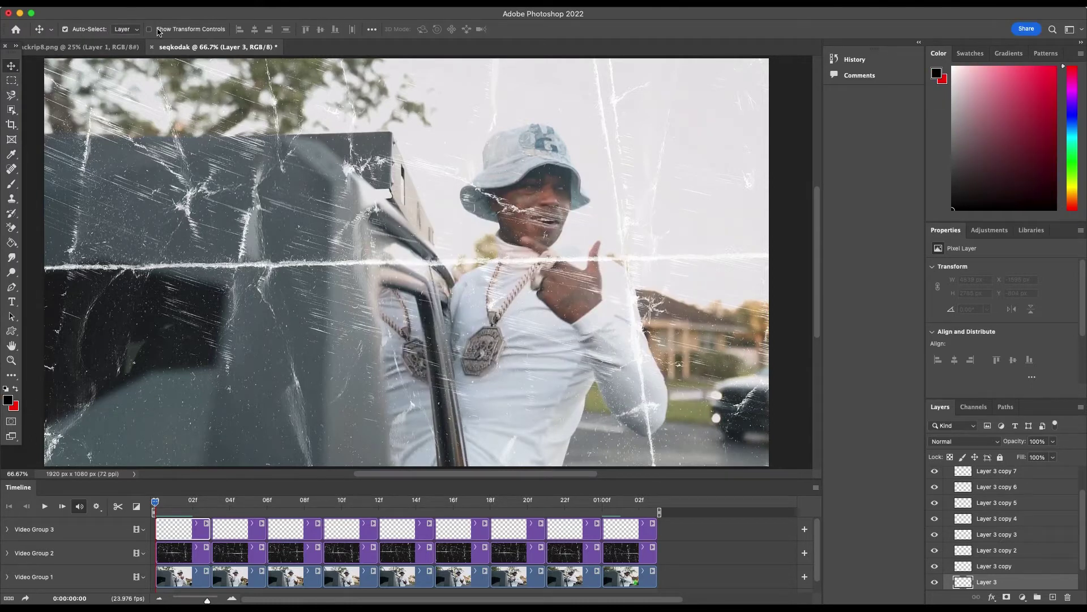
Switch to the Brush tool and check the 19 px round brush in the preset picker
{"action": "left_click", "coordinate": [12, 184]}
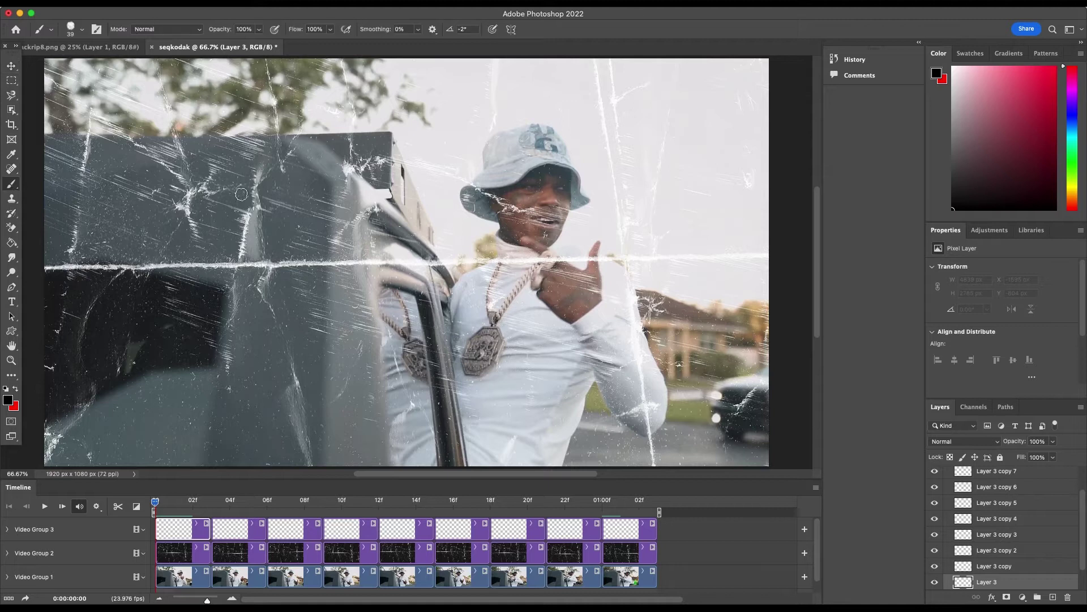
{"action": "left_click", "coordinate": [81, 31]}
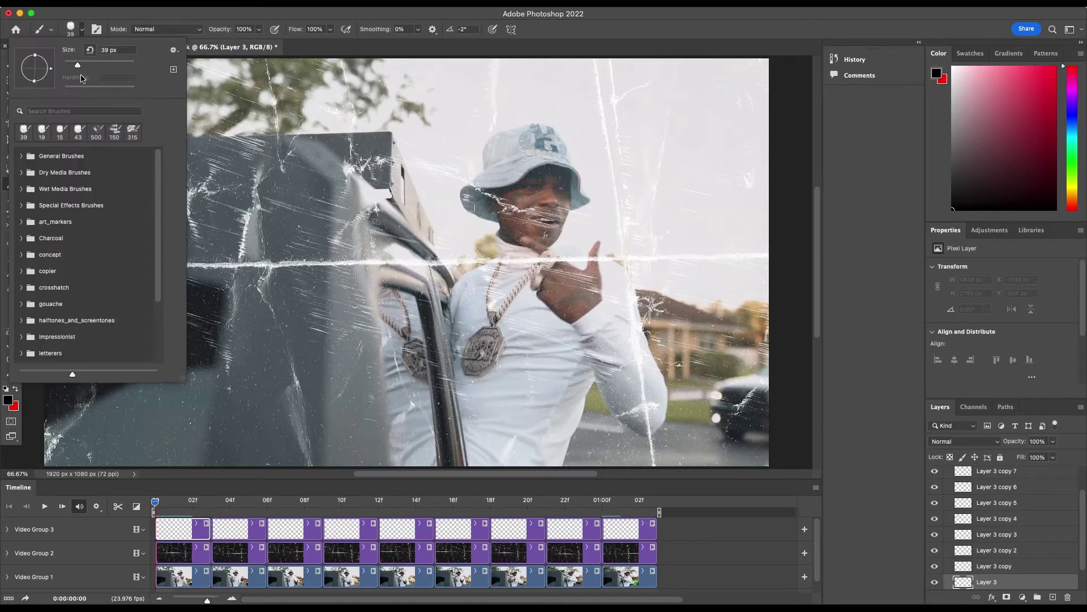
{"action": "left_click", "coordinate": [74, 31]}
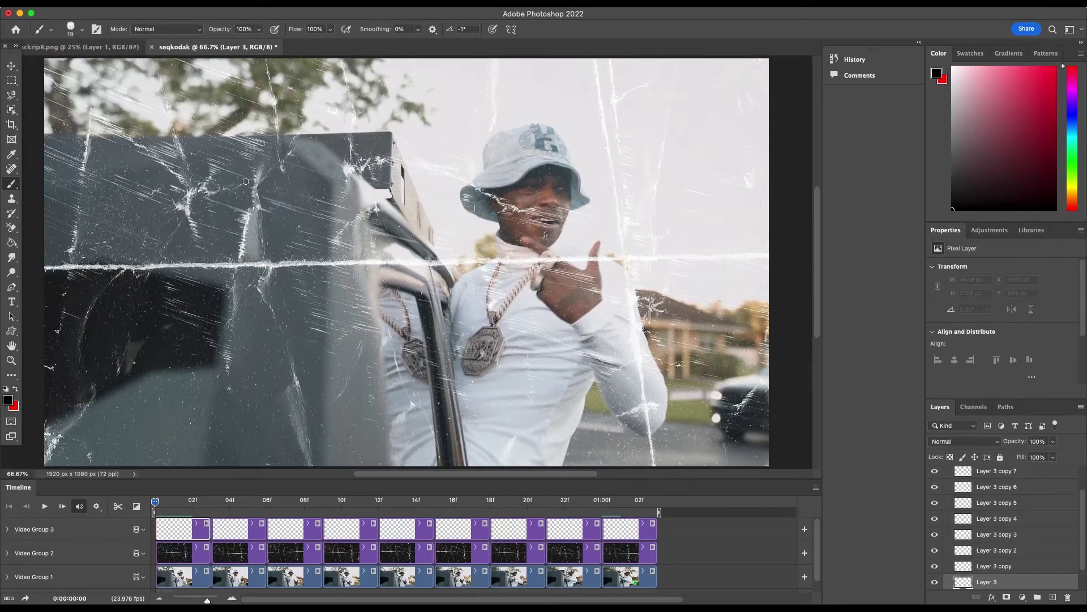
{"action": "left_click", "coordinate": [80, 29]}
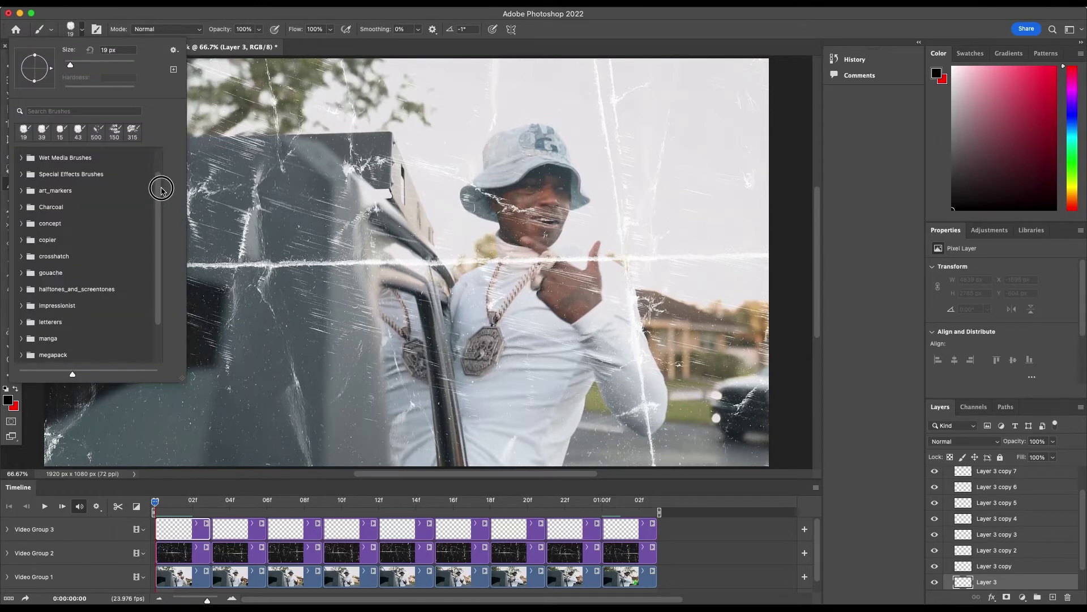
{"action": "scroll", "coordinate": [155, 237], "scroll_direction": "down", "scroll_amount": 1}
{"action": "scroll", "coordinate": [155, 252], "scroll_direction": "up", "scroll_amount": 3}
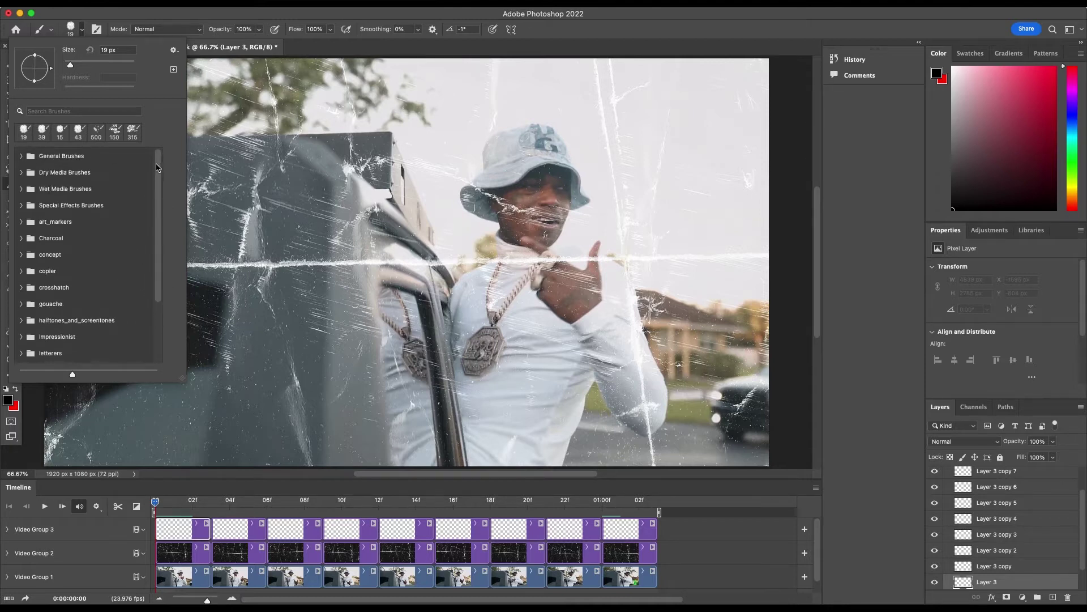
{"action": "left_click_drag", "start_coordinate": [157, 167], "coordinate": [161, 262]}
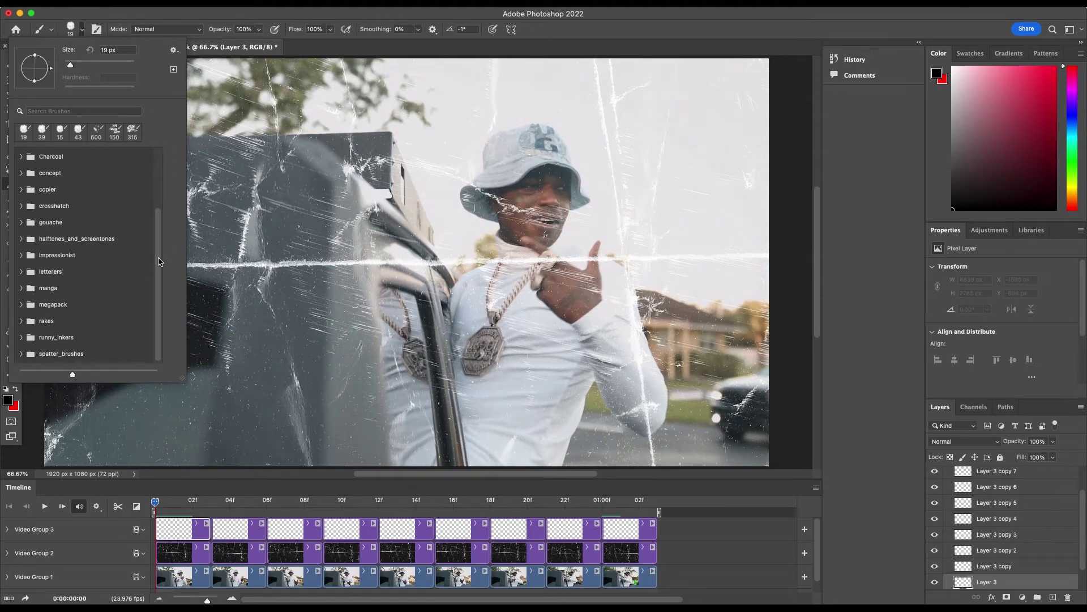
{"action": "left_click", "coordinate": [69, 29]}
{"action": "left_click", "coordinate": [70, 29]}
{"action": "left_click", "coordinate": [70, 29]}
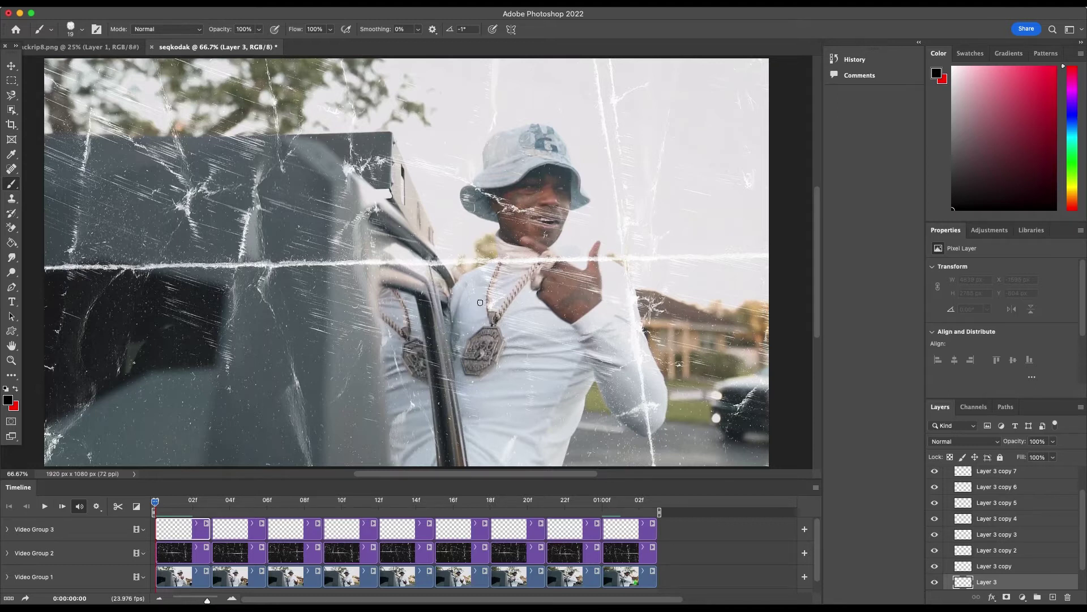
{"action": "scroll", "coordinate": [480, 303], "scroll_direction": "left", "scroll_amount": 3}
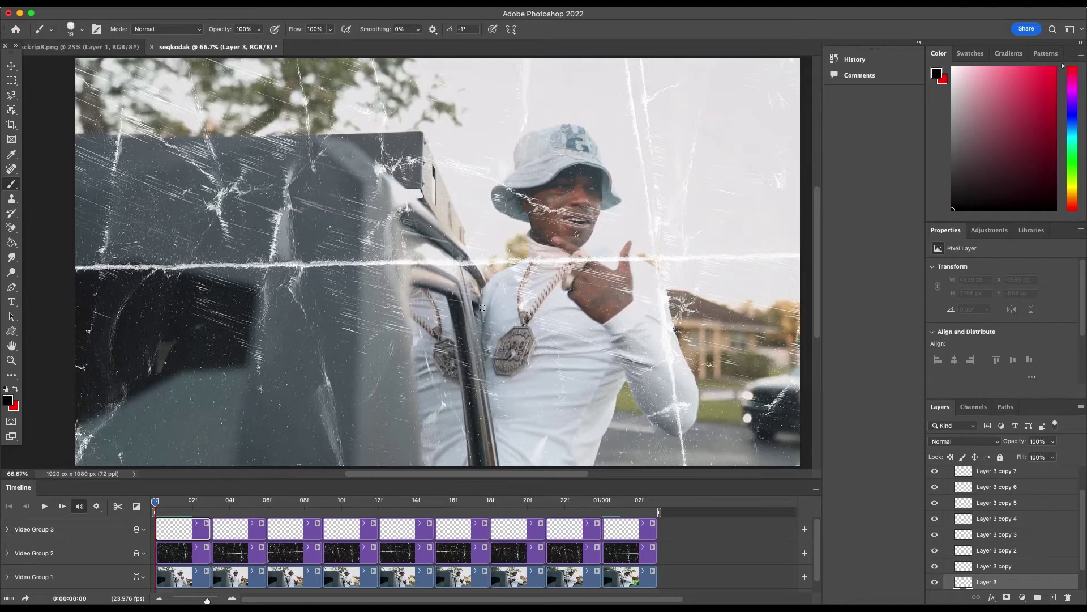
Outline the face, hat, neck and raised hand in black, then bucket-fill the face and hand black
{"action": "mouse_move", "coordinate": [482, 308]}
{"action": "left_mouse_down"}
{"action": "mouse_move", "coordinate": [529, 255]}
{"action": "mouse_move", "coordinate": [521, 193]}
{"action": "mouse_move", "coordinate": [594, 168]}
{"action": "mouse_move", "coordinate": [592, 250]}
{"action": "mouse_move", "coordinate": [624, 244]}
{"action": "mouse_move", "coordinate": [639, 276]}
{"action": "mouse_move", "coordinate": [669, 298]}
{"action": "mouse_move", "coordinate": [698, 395]}
{"action": "mouse_move", "coordinate": [656, 426]}
{"action": "mouse_move", "coordinate": [622, 390]}
{"action": "mouse_move", "coordinate": [594, 453]}
{"action": "left_mouse_up"}
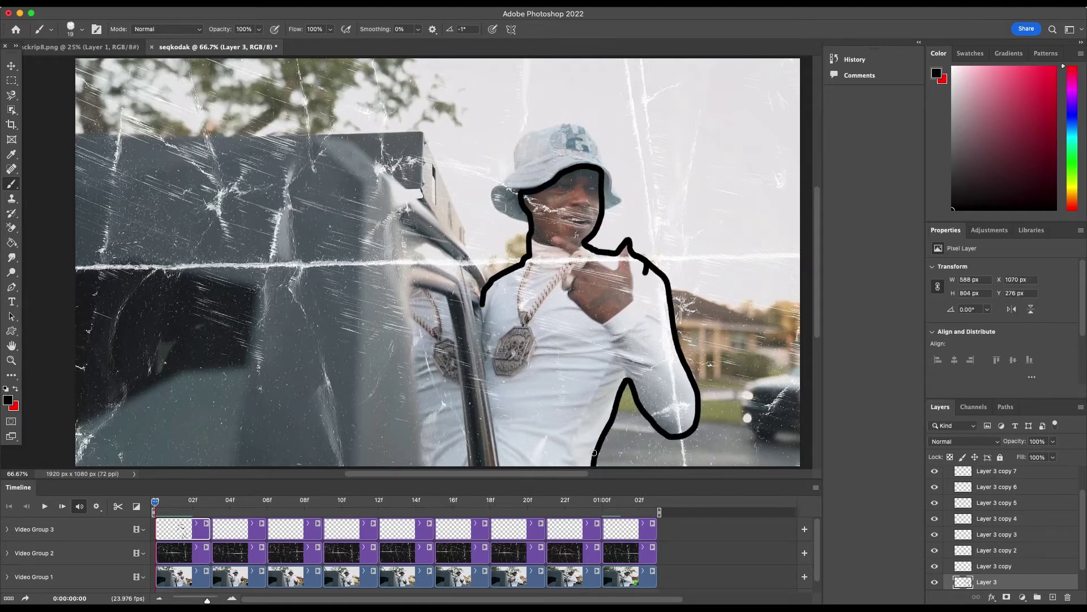
{"action": "mouse_move", "coordinate": [542, 244]}
{"action": "left_mouse_down"}
{"action": "mouse_move", "coordinate": [575, 248]}
{"action": "mouse_move", "coordinate": [562, 250]}
{"action": "mouse_move", "coordinate": [584, 270]}
{"action": "mouse_move", "coordinate": [571, 290]}
{"action": "mouse_move", "coordinate": [617, 314]}
{"action": "mouse_move", "coordinate": [622, 252]}
{"action": "mouse_move", "coordinate": [586, 262]}
{"action": "left_mouse_up"}
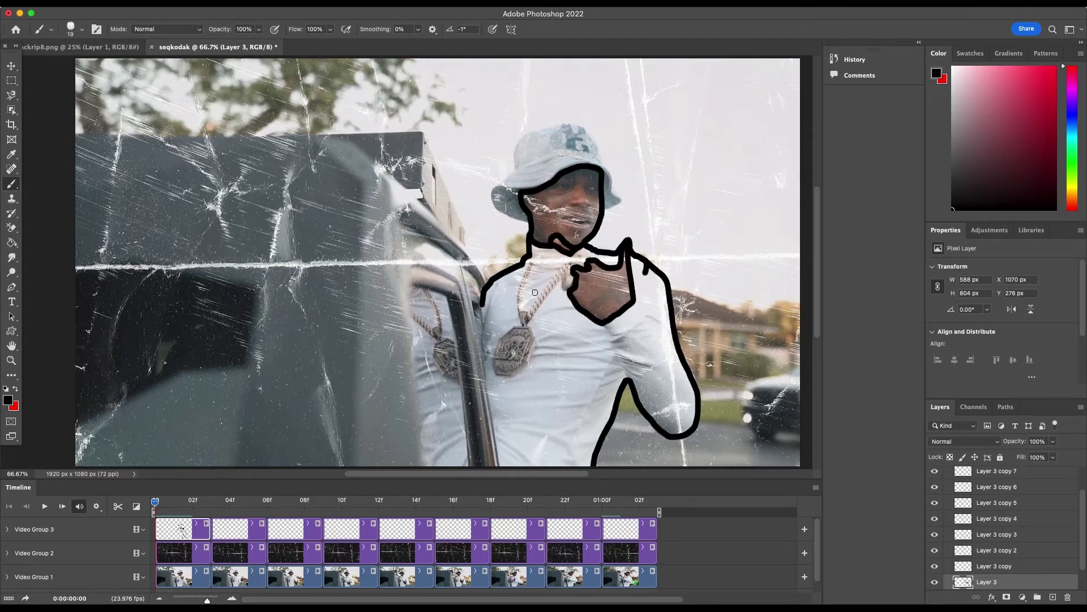
{"action": "left_click", "coordinate": [11, 243]}
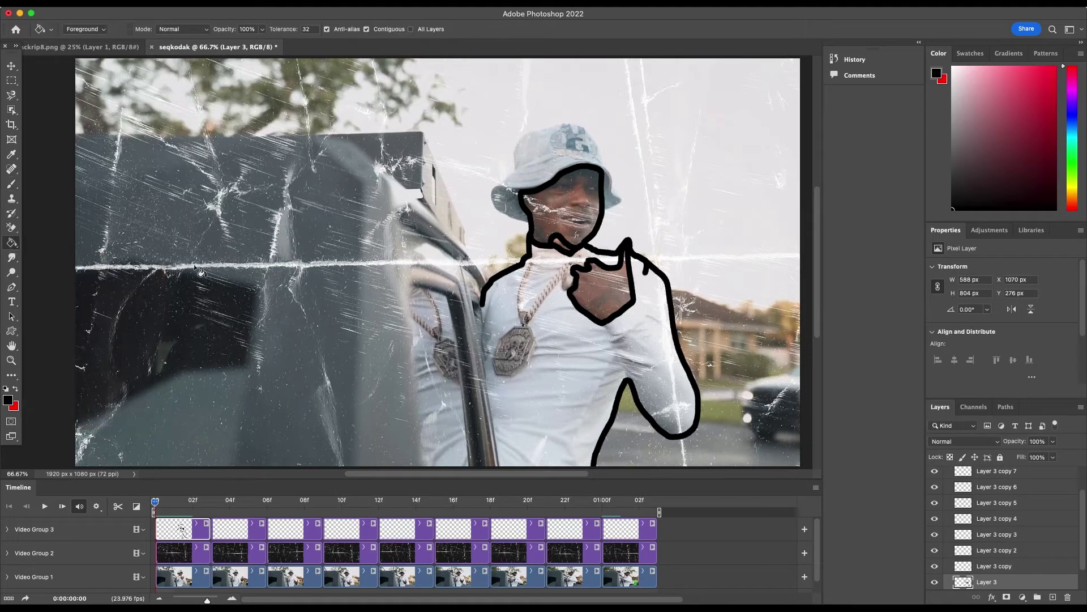
{"action": "left_click", "coordinate": [542, 216]}
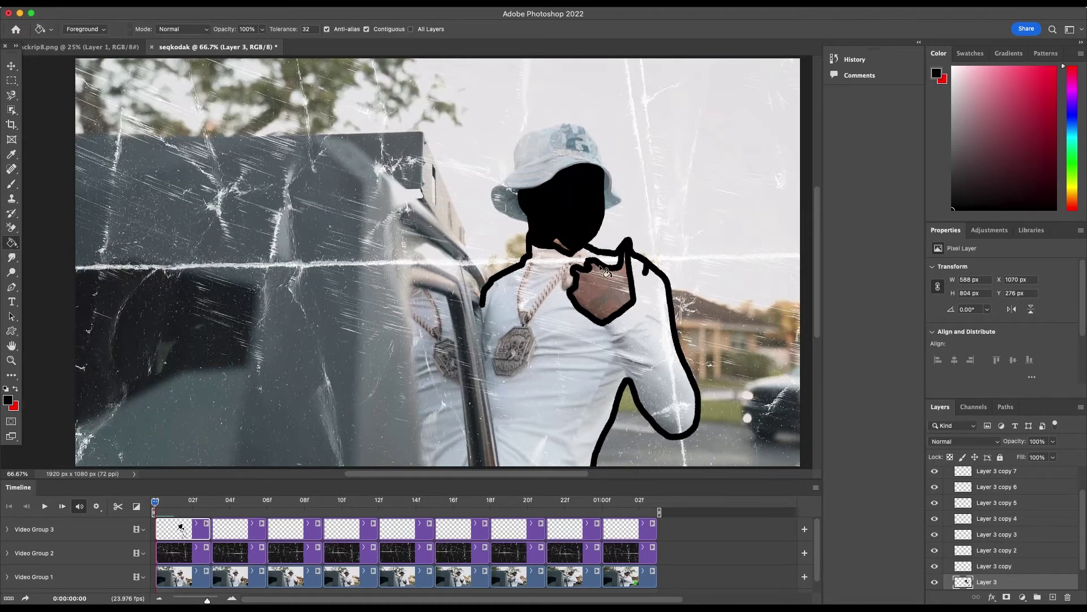
{"action": "left_click", "coordinate": [593, 294]}
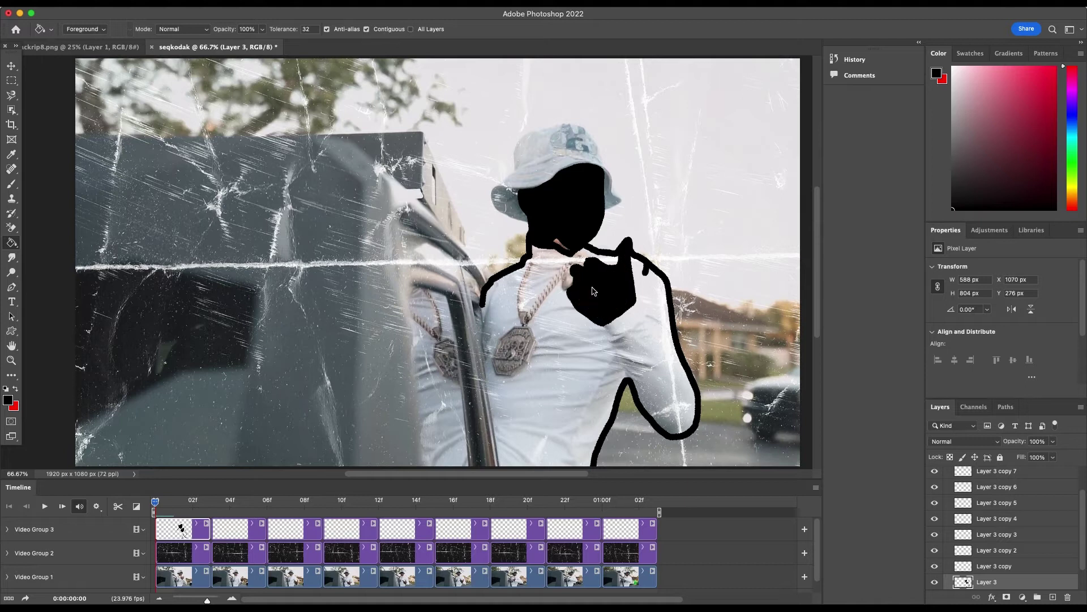
Fill the neck gap black, sample grey from the frame as foreground, and shrink the brush to 9 px
{"action": "left_click", "coordinate": [560, 250]}
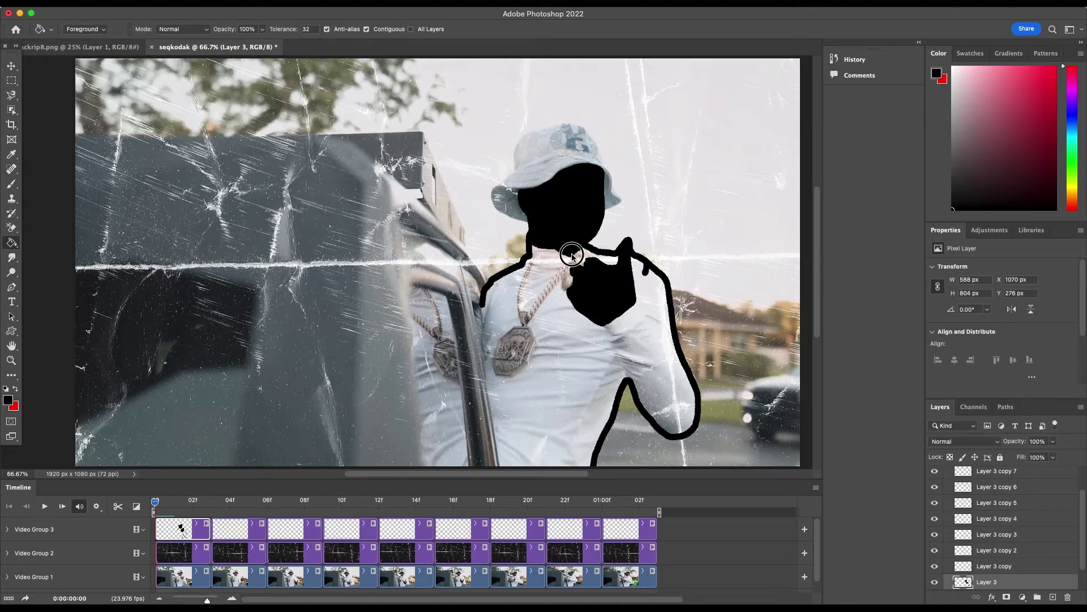
{"action": "left_click", "coordinate": [16, 391]}
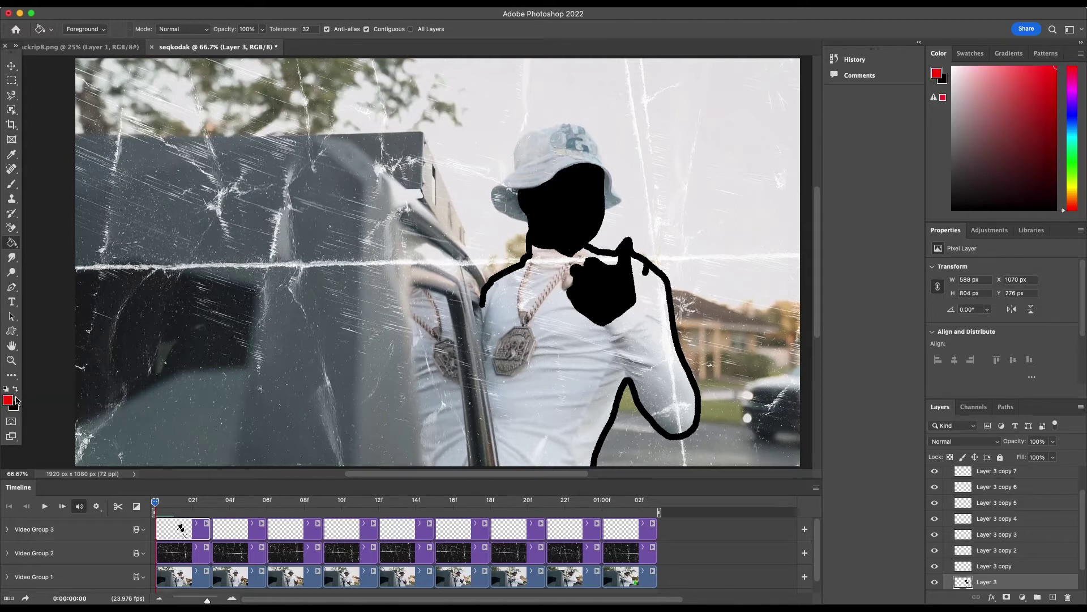
{"action": "left_click", "coordinate": [8, 400]}
{"action": "left_click_drag", "start_coordinate": [391, 296], "coordinate": [381, 262]}
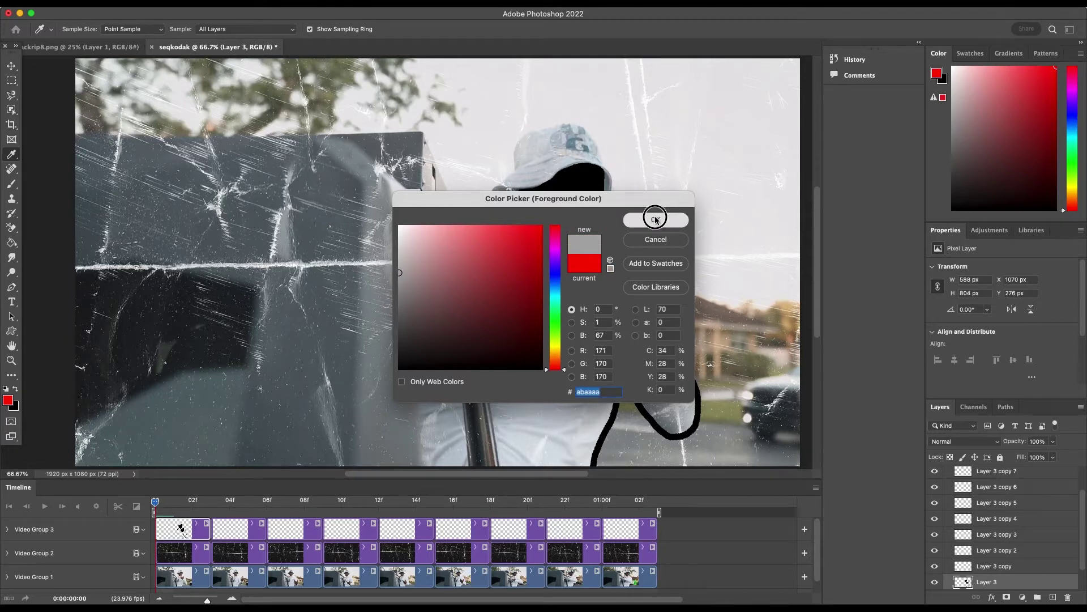
{"action": "left_click", "coordinate": [654, 220]}
{"action": "left_click_drag", "start_coordinate": [67, 66], "coordinate": [74, 75]}
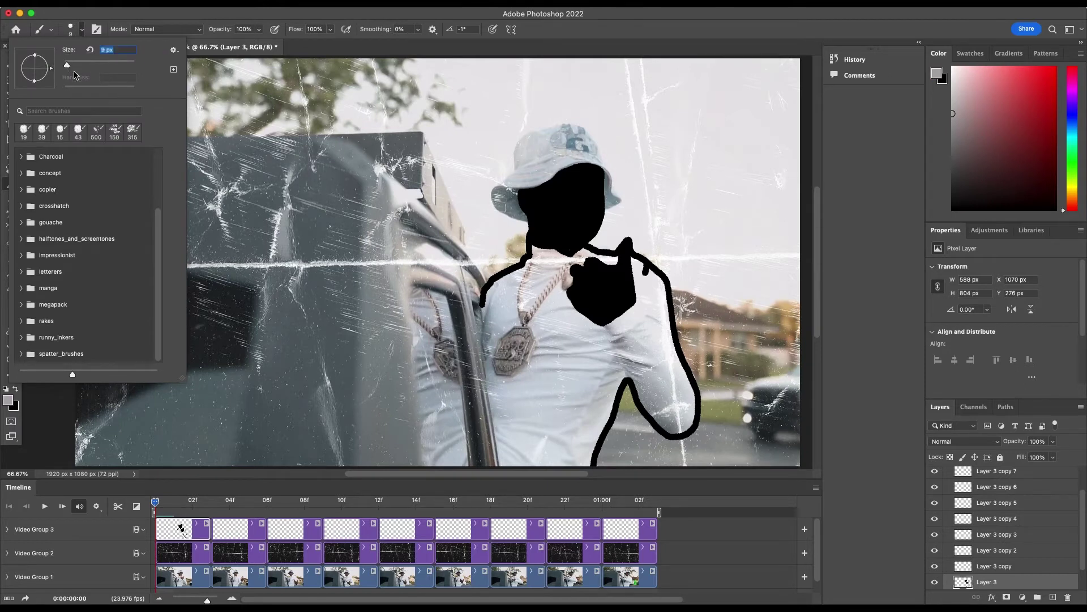
{"action": "left_click", "coordinate": [529, 319]}
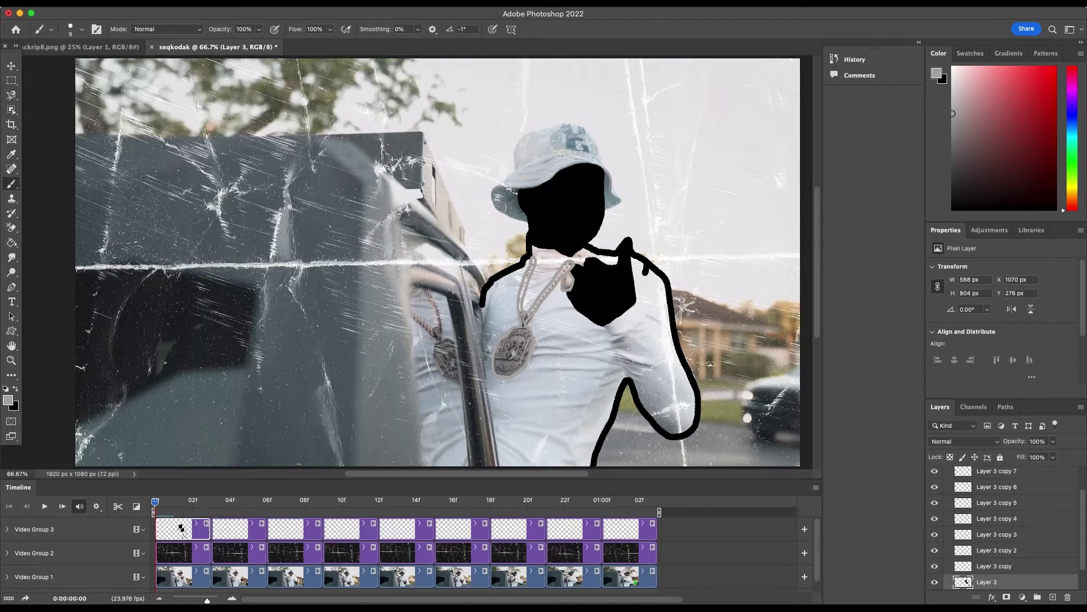
Bucket-fill the chain and pendant grey, return to the Brush, and preview the animation
{"action": "left_click", "coordinate": [11, 243]}
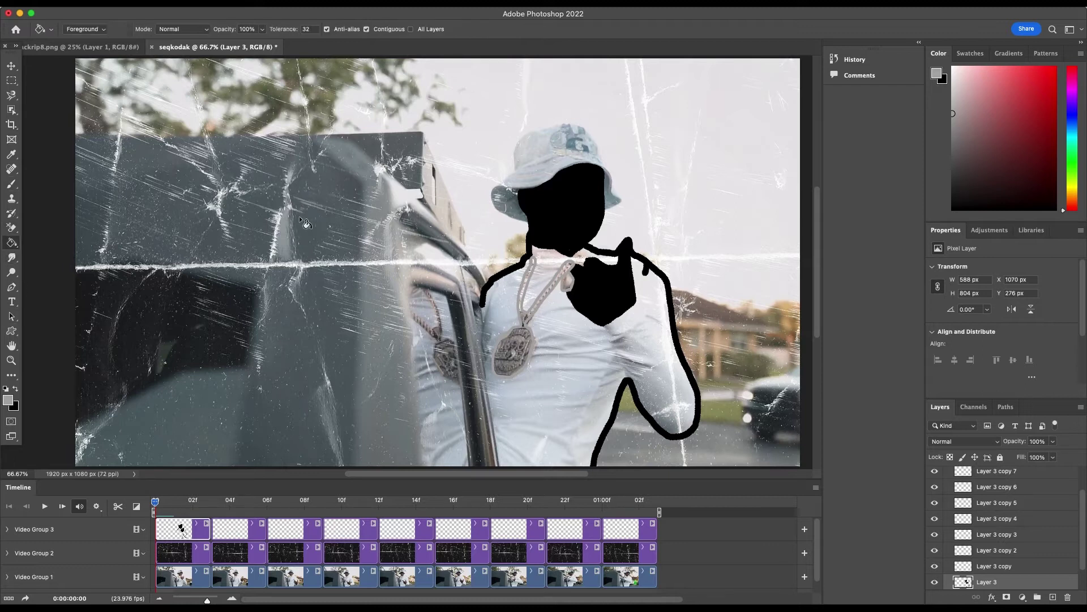
{"action": "left_click", "coordinate": [522, 293]}
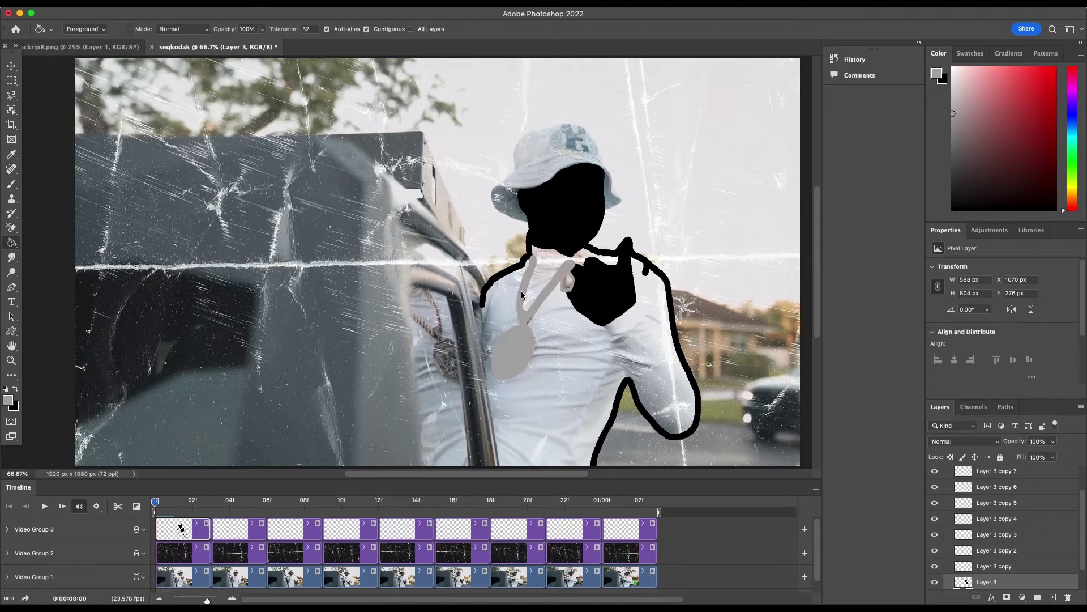
{"action": "left_click", "coordinate": [568, 281]}
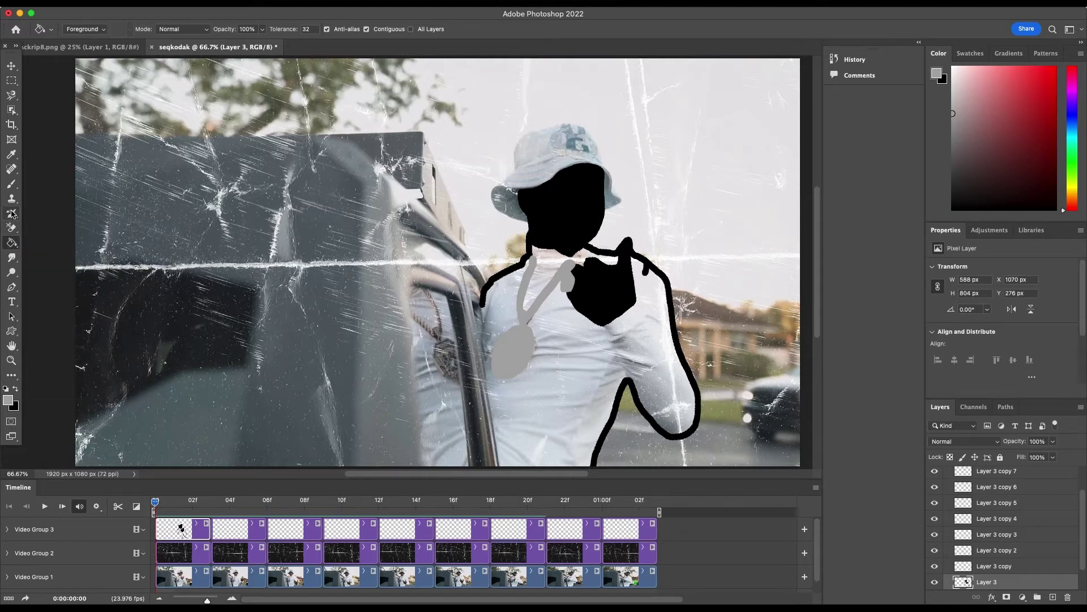
{"action": "left_click", "coordinate": [14, 189]}
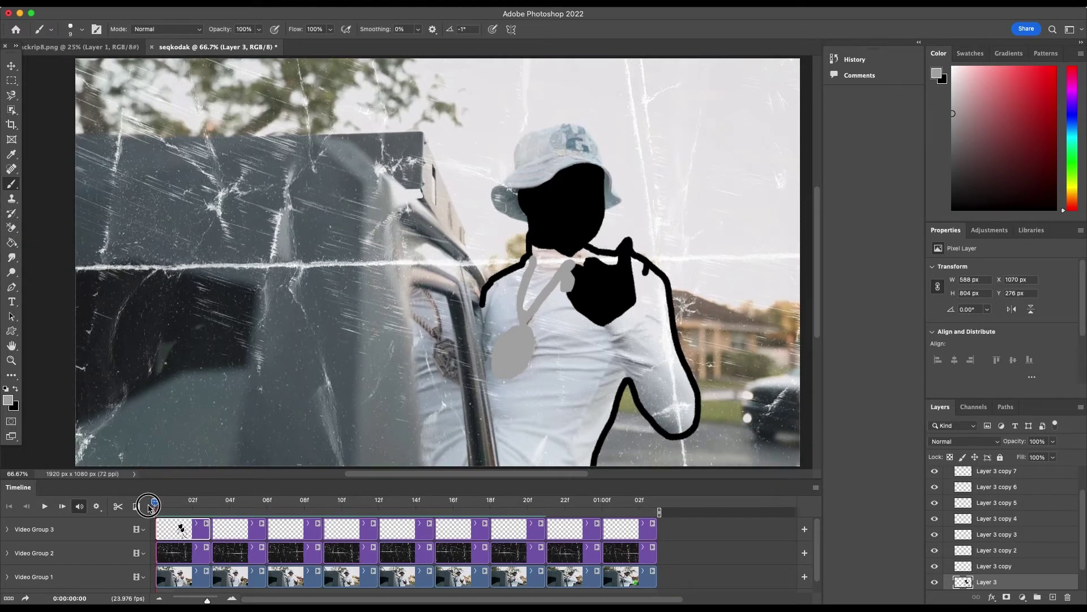
{"action": "left_click_drag", "start_coordinate": [155, 501], "coordinate": [211, 502]}
{"action": "left_click", "coordinate": [234, 529]}
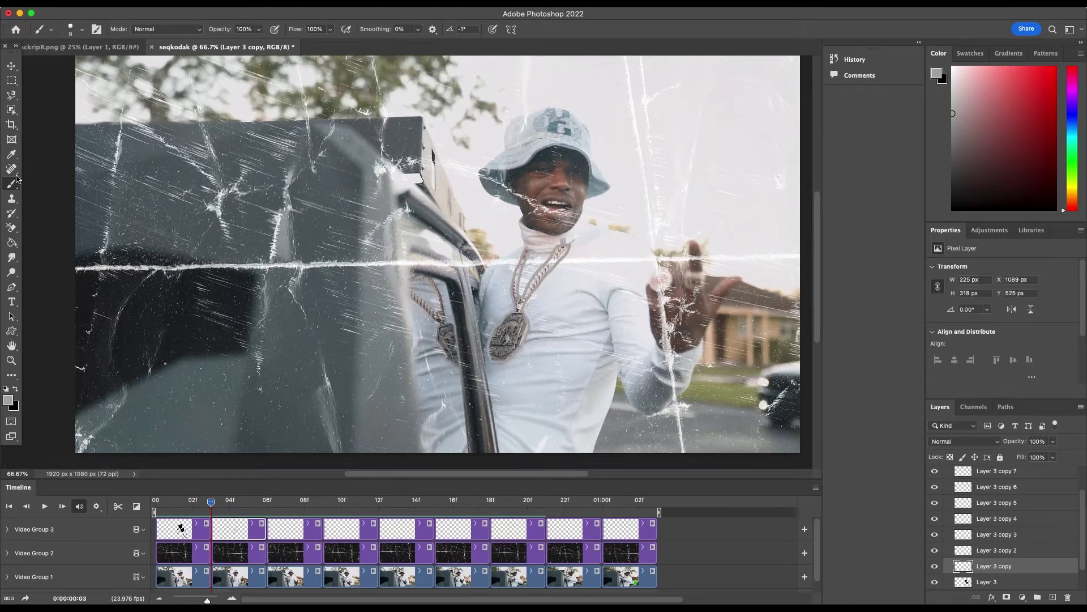
On Layer 3 copy, outline head, shoulders, arm and hand in black; fill face, hand and finger black
{"action": "mouse_move", "coordinate": [482, 295]}
{"action": "left_mouse_down"}
{"action": "mouse_move", "coordinate": [591, 211]}
{"action": "mouse_move", "coordinate": [659, 265]}
{"action": "left_mouse_up"}
{"action": "left_click_drag", "start_coordinate": [648, 286], "coordinate": [743, 277]}
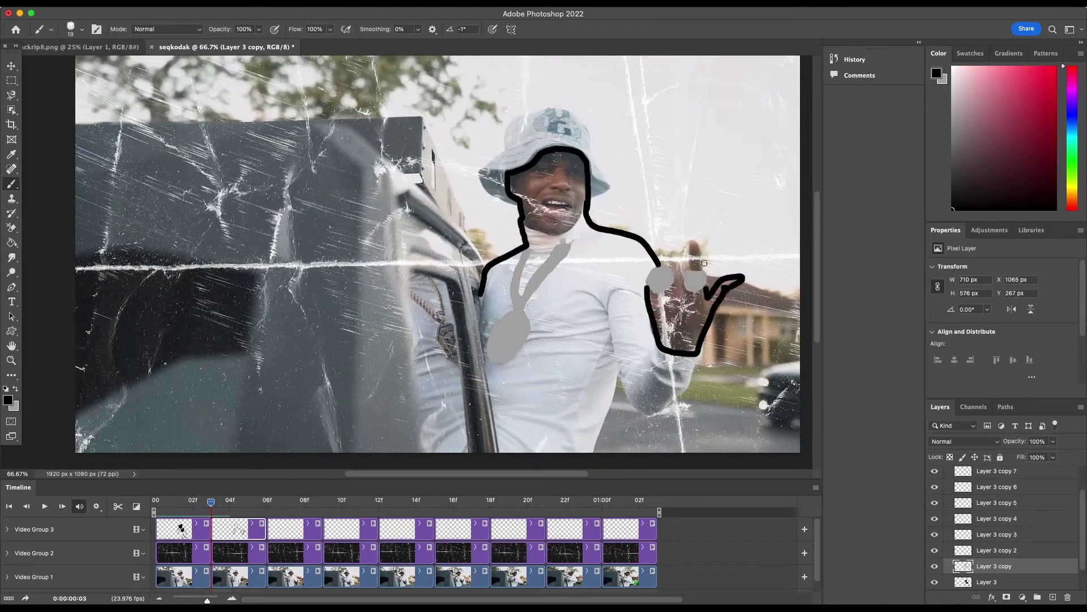
{"action": "mouse_move", "coordinate": [703, 346]}
{"action": "left_mouse_down"}
{"action": "mouse_move", "coordinate": [651, 415]}
{"action": "mouse_move", "coordinate": [593, 451]}
{"action": "left_mouse_up"}
{"action": "key", "text": "g"}
{"action": "left_click", "coordinate": [552, 193]}
{"action": "left_click", "coordinate": [683, 320]}
{"action": "left_click", "coordinate": [696, 259]}
{"action": "key", "text": "b"}
On frame 7 (Layer 3 copy 2), outline the arm and hand, fill face and hand black, add chain strokes
{"action": "left_click_drag", "start_coordinate": [211, 502], "coordinate": [284, 502]}
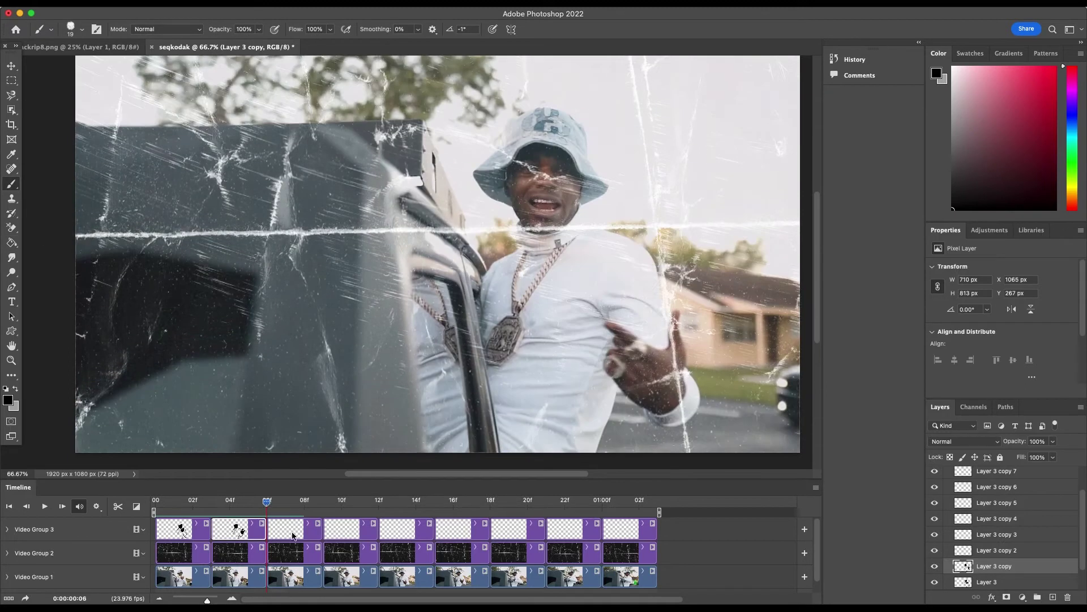
{"action": "left_click", "coordinate": [292, 530]}
{"action": "mouse_move", "coordinate": [483, 278]}
{"action": "left_mouse_down"}
{"action": "mouse_move", "coordinate": [548, 146]}
{"action": "mouse_move", "coordinate": [669, 324]}
{"action": "left_mouse_up"}
{"action": "mouse_move", "coordinate": [669, 324]}
{"action": "left_mouse_down"}
{"action": "mouse_move", "coordinate": [617, 335]}
{"action": "mouse_move", "coordinate": [669, 347]}
{"action": "left_mouse_up"}
{"action": "left_click_drag", "start_coordinate": [520, 228], "coordinate": [579, 214]}
{"action": "key", "text": "g"}
{"action": "left_click", "coordinate": [543, 187]}
{"action": "key", "text": "b"}
{"action": "left_click_drag", "start_coordinate": [623, 352], "coordinate": [647, 351]}
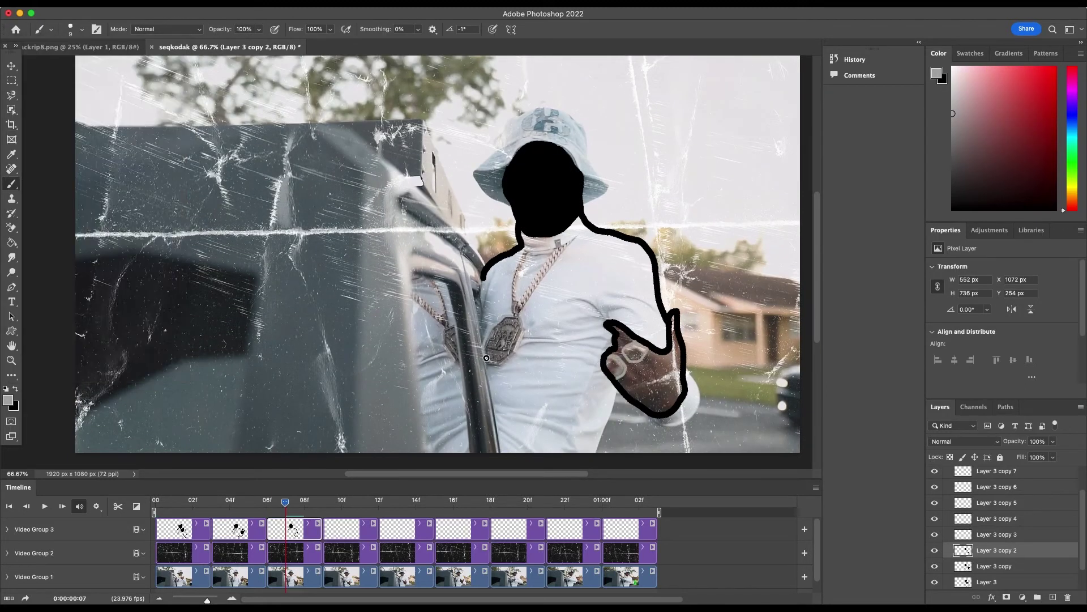
{"action": "left_click_drag", "start_coordinate": [524, 252], "coordinate": [516, 314]}
{"action": "left_click", "coordinate": [652, 380]}
On frame 10 (Layer 3 copy 3), outline body, jaw and hand in black and fill face and hand black
{"action": "left_click", "coordinate": [342, 499]}
{"action": "left_click", "coordinate": [994, 534]}
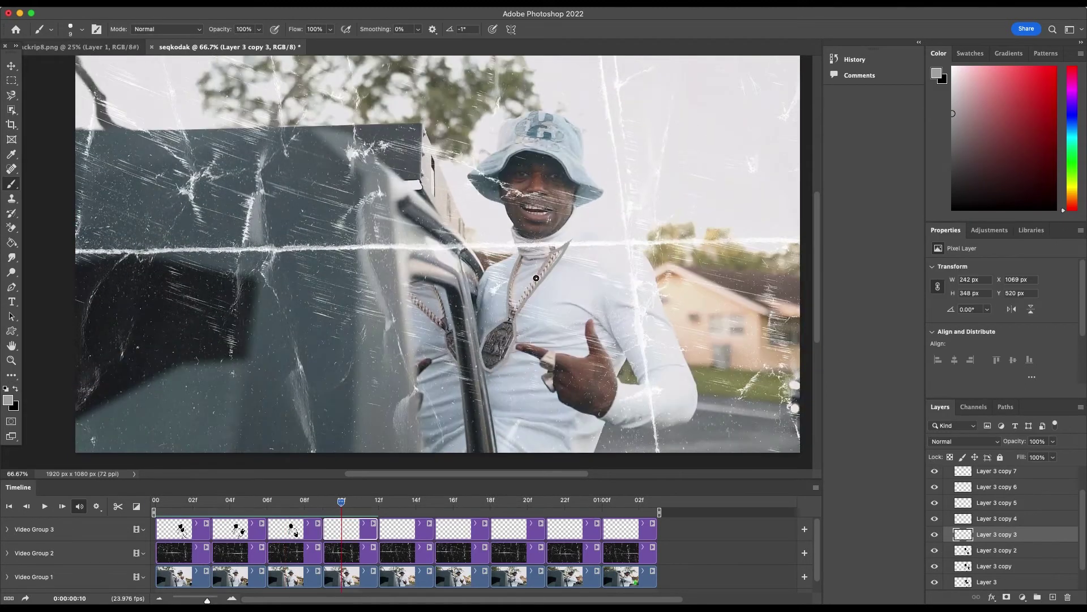
{"action": "key", "text": "b"}
{"action": "mouse_move", "coordinate": [482, 281]}
{"action": "left_mouse_down"}
{"action": "mouse_move", "coordinate": [691, 418]}
{"action": "mouse_move", "coordinate": [592, 324]}
{"action": "mouse_move", "coordinate": [612, 417]}
{"action": "left_mouse_up"}
{"action": "left_click_drag", "start_coordinate": [519, 218], "coordinate": [572, 215]}
{"action": "left_click", "coordinate": [537, 196]}
{"action": "left_click", "coordinate": [589, 374]}
On frame 13 (Layer 3 copy 4), outline shoulders, face, arm and hand in black; fill face and hand black
{"action": "left_click_drag", "start_coordinate": [342, 502], "coordinate": [397, 502]}
{"action": "mouse_move", "coordinate": [498, 172]}
{"action": "left_mouse_down"}
{"action": "mouse_move", "coordinate": [510, 215]}
{"action": "mouse_move", "coordinate": [479, 305]}
{"action": "left_mouse_up"}
{"action": "mouse_move", "coordinate": [498, 172]}
{"action": "left_mouse_down"}
{"action": "mouse_move", "coordinate": [682, 366]}
{"action": "mouse_move", "coordinate": [609, 416]}
{"action": "left_mouse_up"}
{"action": "scroll", "coordinate": [607, 416], "scroll_direction": "down", "scroll_amount": 1}
{"action": "mouse_move", "coordinate": [605, 396]}
{"action": "left_mouse_down"}
{"action": "mouse_move", "coordinate": [598, 331]}
{"action": "mouse_move", "coordinate": [536, 310]}
{"action": "mouse_move", "coordinate": [494, 353]}
{"action": "mouse_move", "coordinate": [568, 226]}
{"action": "left_mouse_up"}
{"action": "key", "text": "x"}
{"action": "scroll", "coordinate": [558, 335], "scroll_direction": "down", "scroll_amount": 1}
{"action": "key", "text": "g"}
{"action": "key", "text": "x"}
{"action": "left_click", "coordinate": [535, 167]}
{"action": "left_click", "coordinate": [594, 342]}
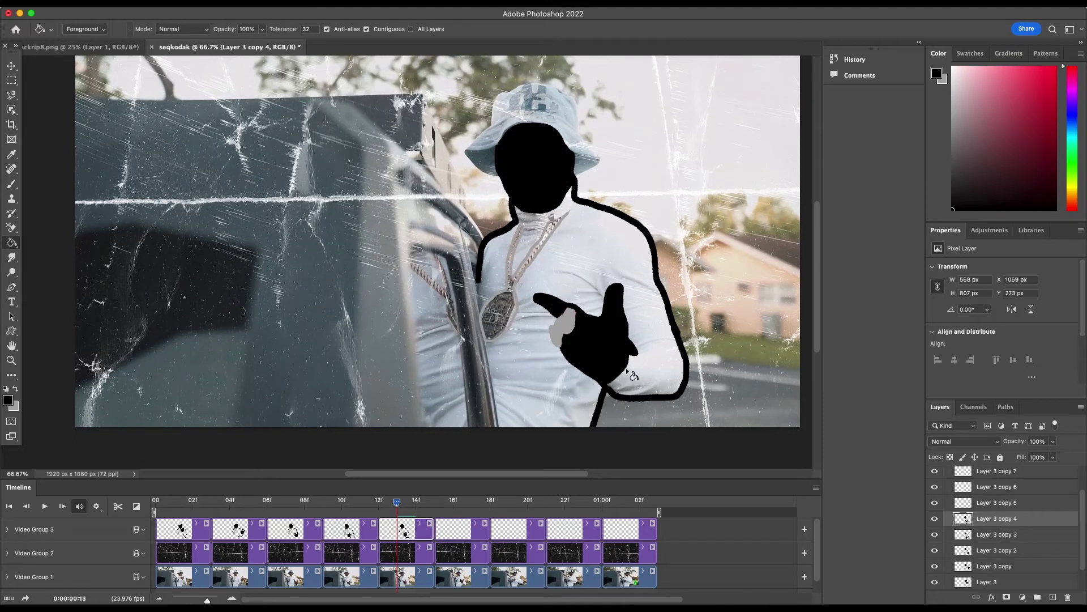
On frame 16 (Layer 3 copy 5), trace face, shoulder, arm, hand and torso in black at 19 px
{"action": "mouse_move", "coordinate": [397, 502]}
{"action": "left_mouse_down"}
{"action": "mouse_move", "coordinate": [450, 531]}
{"action": "mouse_move", "coordinate": [412, 532]}
{"action": "mouse_move", "coordinate": [510, 529]}
{"action": "mouse_move", "coordinate": [447, 532]}
{"action": "left_mouse_up"}
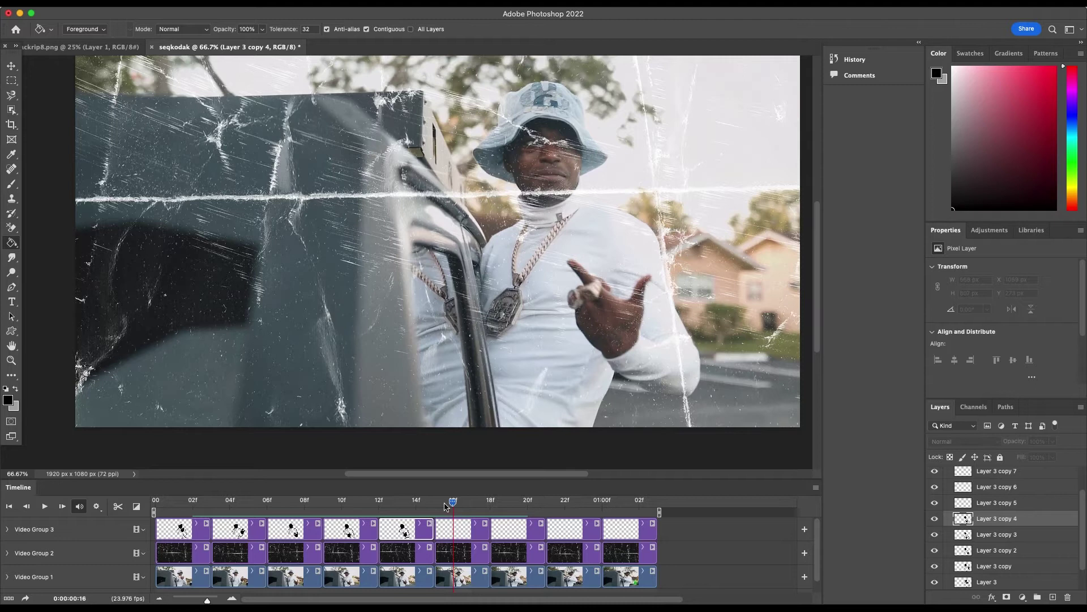
{"action": "mouse_move", "coordinate": [446, 506]}
{"action": "left_mouse_down"}
{"action": "mouse_move", "coordinate": [498, 505]}
{"action": "mouse_move", "coordinate": [396, 503]}
{"action": "mouse_move", "coordinate": [527, 503]}
{"action": "mouse_move", "coordinate": [396, 504]}
{"action": "mouse_move", "coordinate": [453, 504]}
{"action": "left_mouse_up"}
{"action": "left_click", "coordinate": [469, 529]}
{"action": "key", "text": "b"}
{"action": "scroll", "coordinate": [100, 145], "scroll_direction": "down", "scroll_amount": 1}
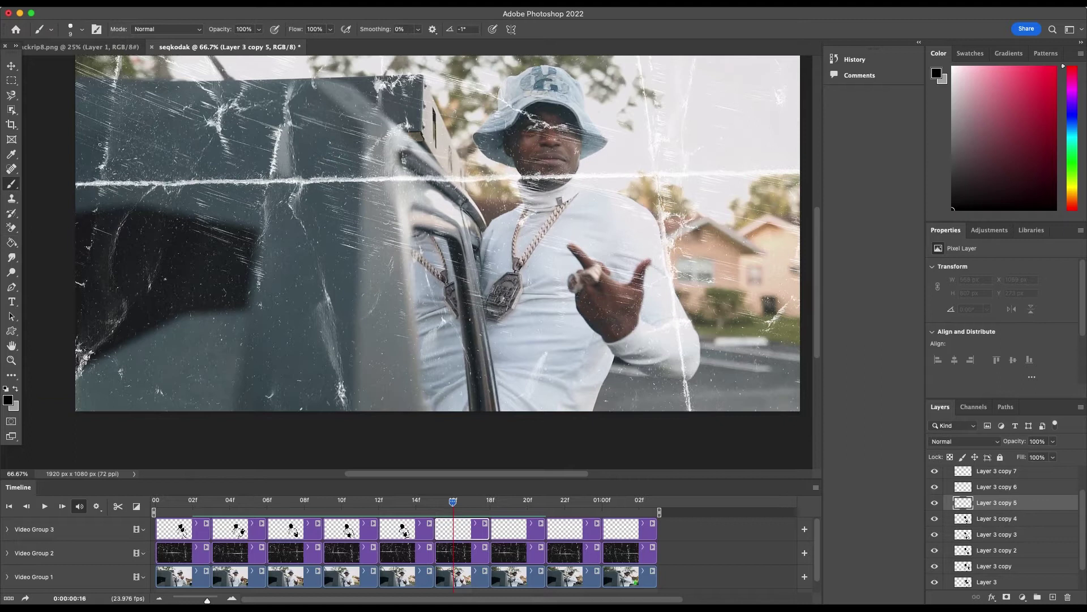
{"action": "key", "text": "bracketright"}
{"action": "key", "text": "bracketright"}
{"action": "key", "text": "bracketright"}
{"action": "key", "text": "bracketright"}
{"action": "key", "text": "bracketright"}
{"action": "key", "text": "bracketright"}
{"action": "key", "text": "bracketright"}
{"action": "key", "text": "bracketright"}
{"action": "key", "text": "bracketright"}
{"action": "key", "text": "bracketright"}
{"action": "mouse_move", "coordinate": [506, 139]}
{"action": "left_mouse_down"}
{"action": "mouse_move", "coordinate": [544, 134]}
{"action": "mouse_move", "coordinate": [507, 142]}
{"action": "left_mouse_up"}
{"action": "left_click_drag", "start_coordinate": [520, 182], "coordinate": [482, 260]}
{"action": "left_click_drag", "start_coordinate": [572, 183], "coordinate": [609, 345]}
{"action": "mouse_move", "coordinate": [609, 344]}
{"action": "left_mouse_down"}
{"action": "mouse_move", "coordinate": [660, 333]}
{"action": "mouse_move", "coordinate": [576, 251]}
{"action": "mouse_move", "coordinate": [585, 265]}
{"action": "left_mouse_up"}
{"action": "left_click_drag", "start_coordinate": [577, 297], "coordinate": [609, 342]}
{"action": "left_click_drag", "start_coordinate": [615, 357], "coordinate": [596, 410]}
Outline knuckles, pendant and chain in grey at 9 px; fill chain and pendant grey, face and hand black
{"action": "key", "text": "x"}
{"action": "key", "text": "bracketleft"}
{"action": "key", "text": "bracketleft"}
{"action": "key", "text": "bracketleft"}
{"action": "key", "text": "bracketleft"}
{"action": "key", "text": "bracketleft"}
{"action": "key", "text": "bracketleft"}
{"action": "key", "text": "bracketleft"}
{"action": "key", "text": "bracketleft"}
{"action": "key", "text": "bracketleft"}
{"action": "key", "text": "bracketleft"}
{"action": "left_click_drag", "start_coordinate": [600, 268], "coordinate": [571, 291]}
{"action": "left_click_drag", "start_coordinate": [503, 274], "coordinate": [500, 319]}
{"action": "left_click_drag", "start_coordinate": [577, 196], "coordinate": [520, 264]}
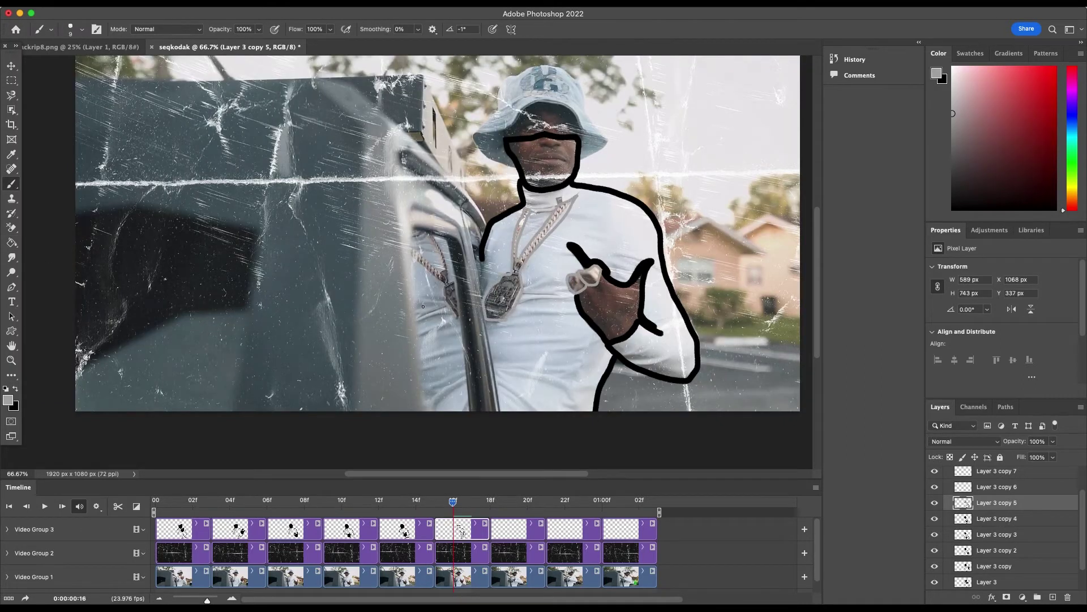
{"action": "key", "text": "g"}
{"action": "left_click", "coordinate": [504, 296]}
{"action": "key", "text": "x"}
{"action": "left_click", "coordinate": [547, 165]}
On frame 19 (Layer 3 copy 6), outline the head, shoulders, arm, torso and hand in black
{"action": "left_click", "coordinate": [614, 309]}
{"action": "left_click_drag", "start_coordinate": [453, 502], "coordinate": [509, 503]}
{"action": "left_click", "coordinate": [518, 529]}
{"action": "mouse_move", "coordinate": [465, 252]}
{"action": "left_mouse_down"}
{"action": "mouse_move", "coordinate": [637, 344]}
{"action": "mouse_move", "coordinate": [589, 327]}
{"action": "left_mouse_up"}
{"action": "left_click_drag", "start_coordinate": [606, 340], "coordinate": [588, 409]}
{"action": "left_click_drag", "start_coordinate": [545, 306], "coordinate": [545, 308]}
{"action": "mouse_move", "coordinate": [496, 263]}
{"action": "left_mouse_down"}
{"action": "mouse_move", "coordinate": [506, 258]}
{"action": "mouse_move", "coordinate": [475, 342]}
{"action": "mouse_move", "coordinate": [587, 408]}
{"action": "mouse_move", "coordinate": [511, 283]}
{"action": "mouse_move", "coordinate": [556, 213]}
{"action": "left_mouse_up"}
Outline and fill the frame-19 chain and pendant in grey with a 9 px brush
{"action": "left_click", "coordinate": [16, 388]}
{"action": "key", "text": "bracketleft"}
{"action": "key", "text": "bracketleft"}
{"action": "key", "text": "bracketleft"}
{"action": "key", "text": "bracketleft"}
{"action": "key", "text": "bracketleft"}
{"action": "key", "text": "bracketleft"}
{"action": "key", "text": "bracketleft"}
{"action": "key", "text": "bracketleft"}
{"action": "key", "text": "bracketleft"}
{"action": "key", "text": "bracketleft"}
{"action": "left_click", "coordinate": [11, 242]}
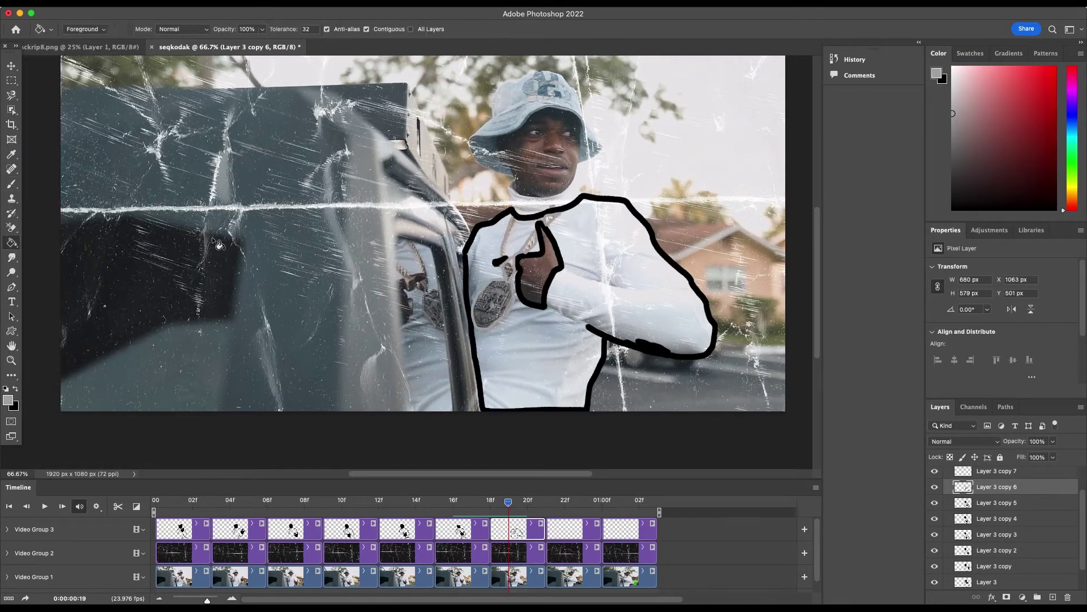
{"action": "left_click", "coordinate": [494, 305]}
{"action": "left_click", "coordinate": [12, 184]}
{"action": "left_click", "coordinate": [12, 243]}
{"action": "scroll", "coordinate": [510, 295], "scroll_direction": "down", "scroll_amount": 1}
{"action": "left_click_drag", "start_coordinate": [509, 502], "coordinate": [545, 502]}
On frame 21 (Layer 3 copy 7), outline the torso black and the pendant grey, undoing a stray torso fill
{"action": "left_click", "coordinate": [12, 184]}
{"action": "left_click", "coordinate": [574, 529]}
{"action": "left_click", "coordinate": [16, 389]}
{"action": "mouse_move", "coordinate": [473, 306]}
{"action": "left_mouse_down"}
{"action": "mouse_move", "coordinate": [619, 308]}
{"action": "mouse_move", "coordinate": [473, 305]}
{"action": "left_mouse_up"}
{"action": "left_click", "coordinate": [15, 388]}
{"action": "left_click", "coordinate": [82, 29]}
{"action": "left_click_drag", "start_coordinate": [502, 261], "coordinate": [481, 305]}
{"action": "left_click", "coordinate": [12, 243]}
{"action": "left_click", "coordinate": [499, 286]}
{"action": "left_click", "coordinate": [516, 529]}
{"action": "left_click_drag", "start_coordinate": [546, 503], "coordinate": [193, 502]}
{"action": "left_click", "coordinate": [532, 334]}
Add the black left torso edge on frames 1, 7 and 13, then preview the whole animation
{"action": "left_click", "coordinate": [177, 529]}
{"action": "left_click", "coordinate": [11, 184]}
{"action": "left_click_drag", "start_coordinate": [468, 238], "coordinate": [479, 399]}
{"action": "left_click", "coordinate": [228, 502]}
{"action": "left_click", "coordinate": [230, 529]}
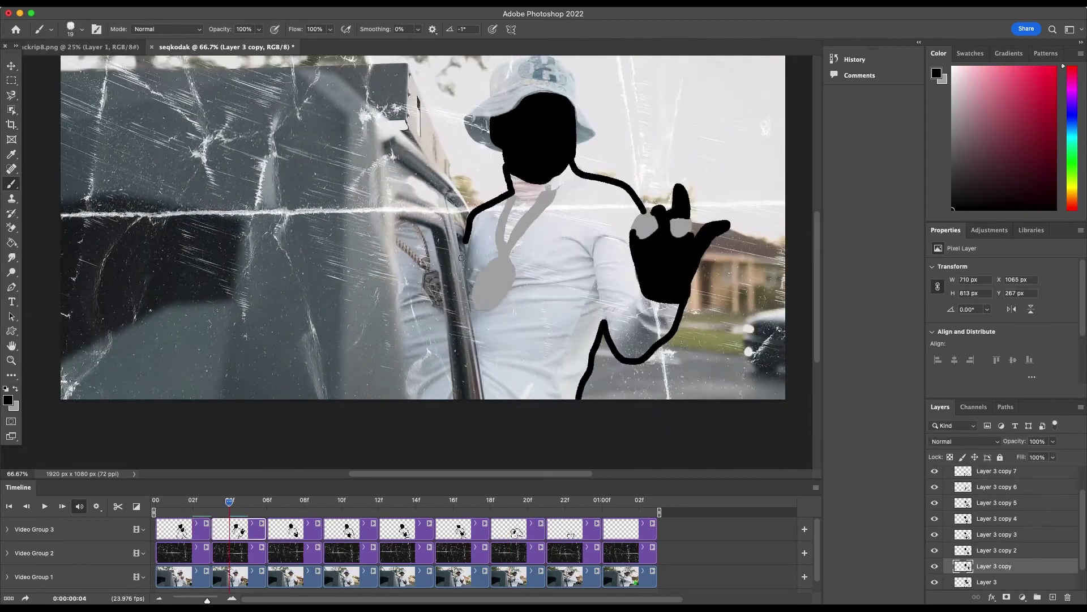
{"action": "left_click_drag", "start_coordinate": [466, 243], "coordinate": [482, 398]}
{"action": "left_click", "coordinate": [285, 502]}
{"action": "left_click", "coordinate": [286, 529]}
{"action": "left_click_drag", "start_coordinate": [465, 218], "coordinate": [482, 398]}
{"action": "left_click", "coordinate": [455, 529]}
{"action": "left_click_drag", "start_coordinate": [397, 502], "coordinate": [192, 502]}
Set the foreground colour to near-white #f5f5f5
{"action": "left_click", "coordinate": [177, 529]}
{"action": "left_click", "coordinate": [16, 389]}
{"action": "left_click", "coordinate": [8, 400]}
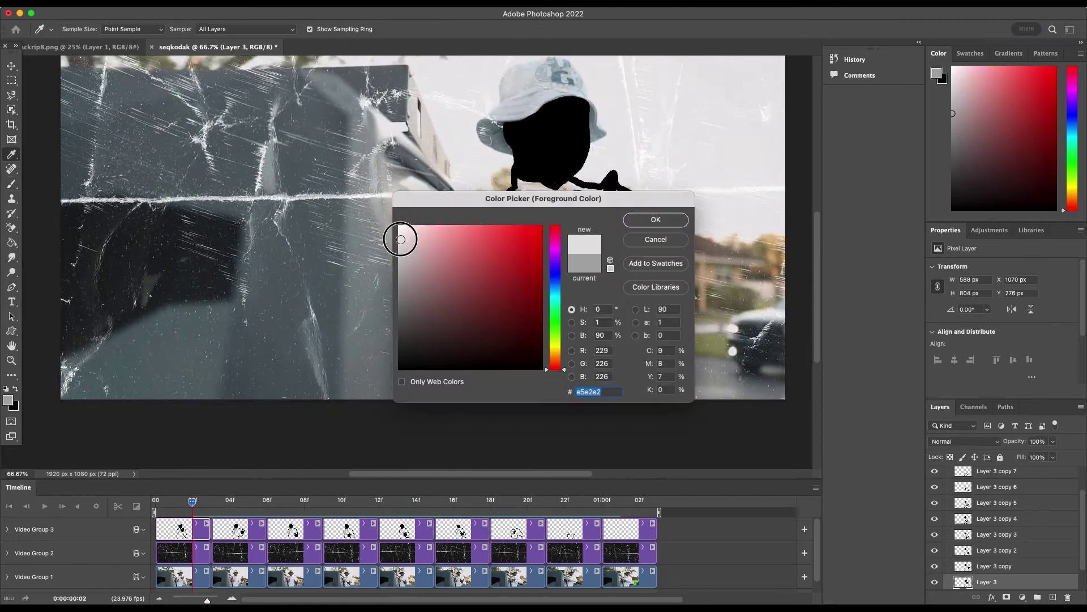
{"action": "left_click_drag", "start_coordinate": [402, 238], "coordinate": [400, 231]}
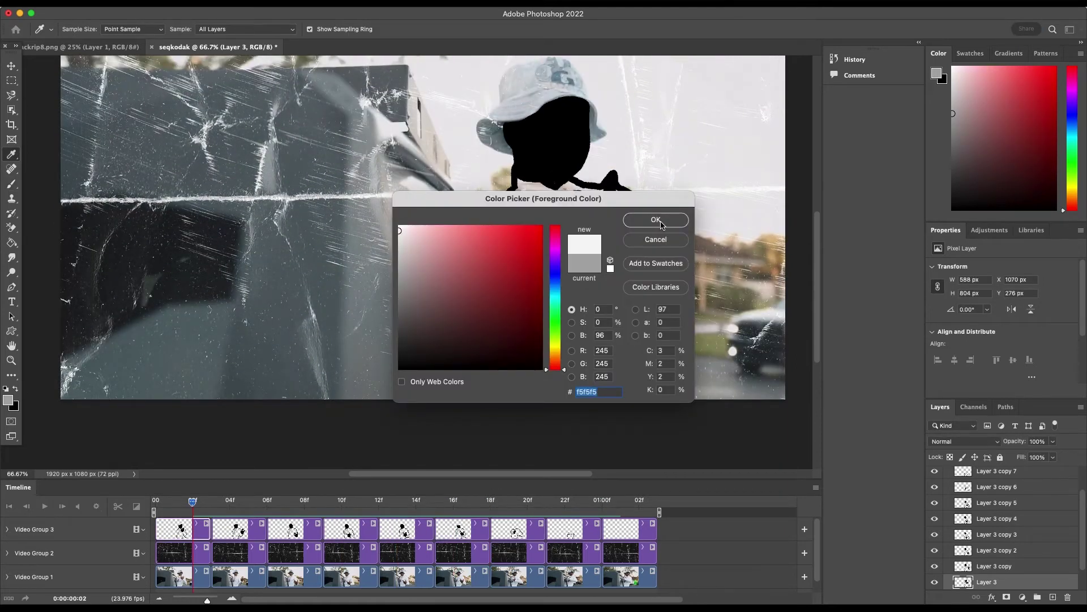
{"action": "left_click", "coordinate": [656, 220]}
On frame 8, outline the torso and elbow in black and fill the shirt near-white
{"action": "key", "text": "b"}
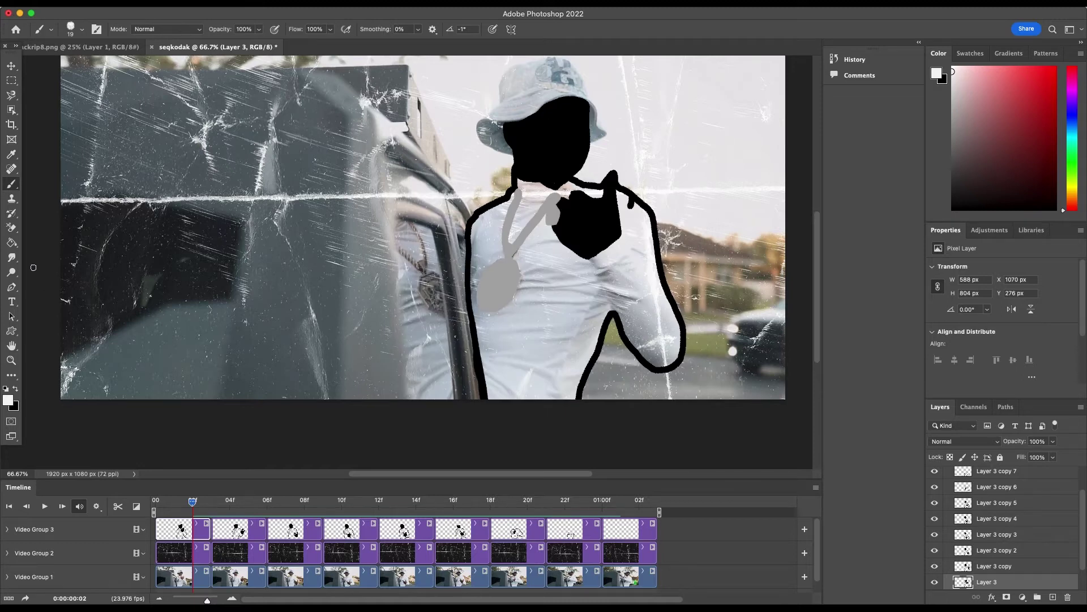
{"action": "key", "text": "x"}
{"action": "key", "text": "alt+bracketright"}
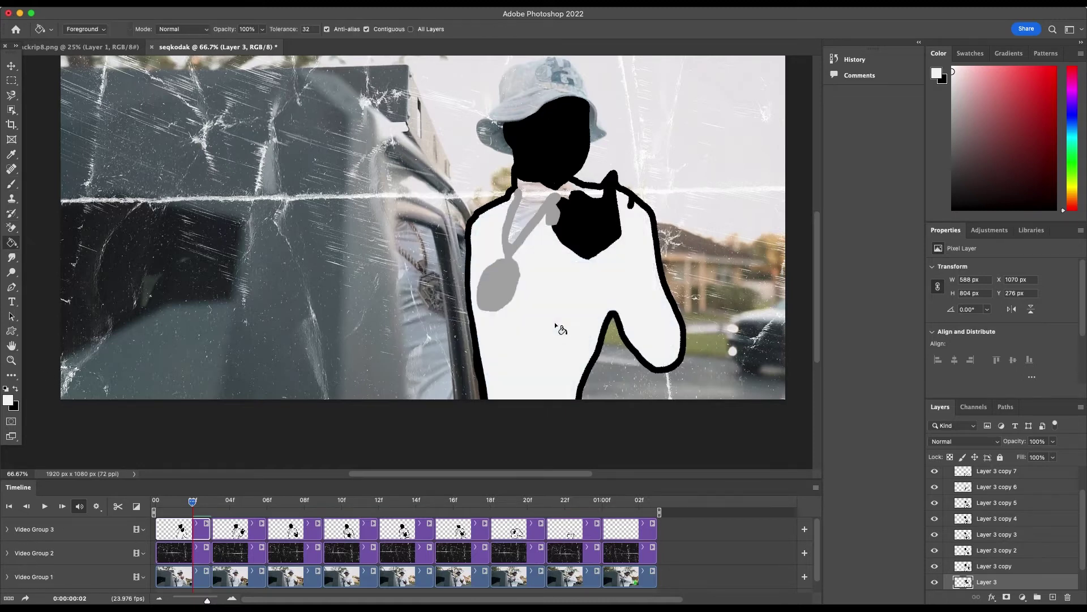
{"action": "key", "text": "alt+bracketright"}
{"action": "left_click_drag", "start_coordinate": [601, 351], "coordinate": [582, 399]}
{"action": "left_click", "coordinate": [11, 243]}
{"action": "left_click", "coordinate": [558, 317]}
{"action": "key", "text": "x"}
{"action": "key", "text": "b"}
{"action": "left_click_drag", "start_coordinate": [675, 320], "coordinate": [643, 371]}
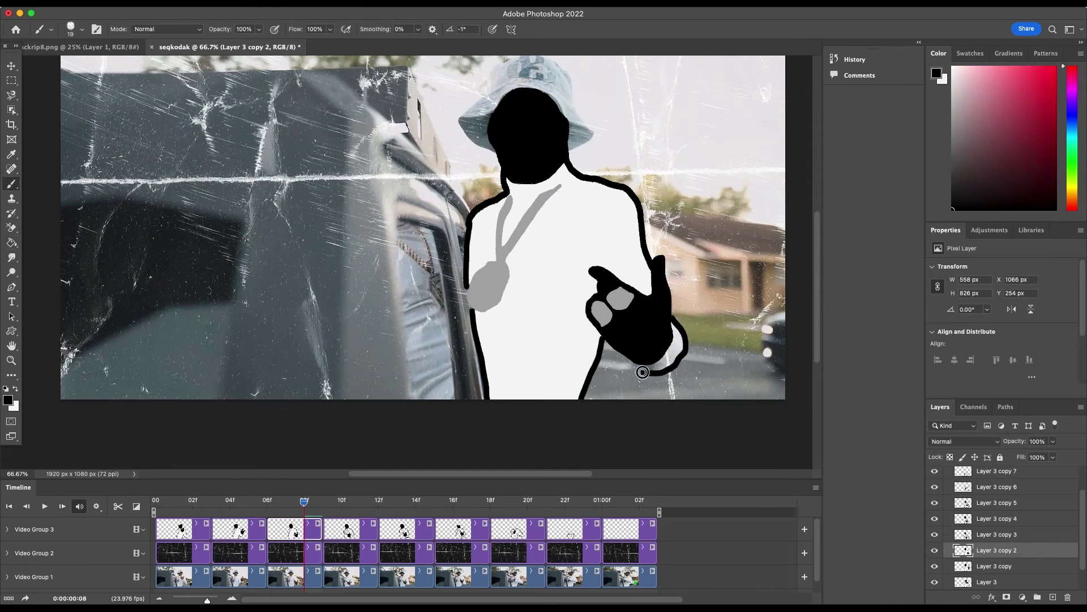
{"action": "left_click", "coordinate": [12, 243]}
On frame 10, close the torso outline and draw a black stroke below the hand
{"action": "left_click", "coordinate": [677, 350]}
{"action": "left_click_drag", "start_coordinate": [304, 502], "coordinate": [341, 501]}
{"action": "key", "text": "x"}
{"action": "key", "text": "b"}
{"action": "left_click_drag", "start_coordinate": [592, 368], "coordinate": [580, 403]}
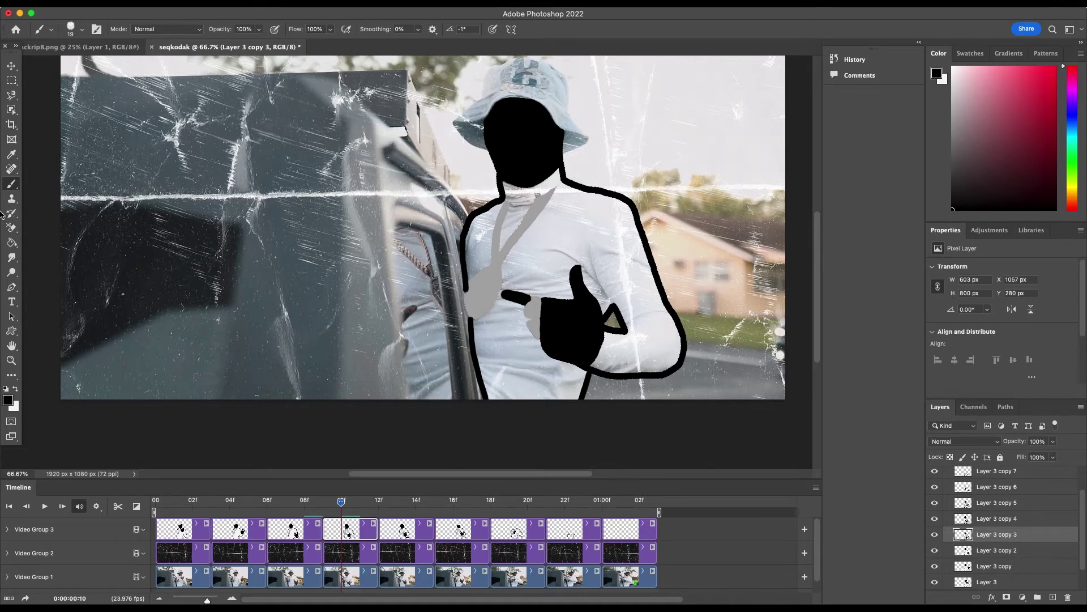
On frame 13, fill the shirt near-white and the pendant grey
{"action": "left_click", "coordinate": [12, 243]}
{"action": "key", "text": "x"}
{"action": "left_click", "coordinate": [592, 243]}
{"action": "left_click_drag", "start_coordinate": [341, 502], "coordinate": [397, 502]}
{"action": "left_click", "coordinate": [8, 400]}
{"action": "left_click", "coordinate": [398, 276]}
{"action": "left_click", "coordinate": [663, 223]}
{"action": "key", "text": "b"}
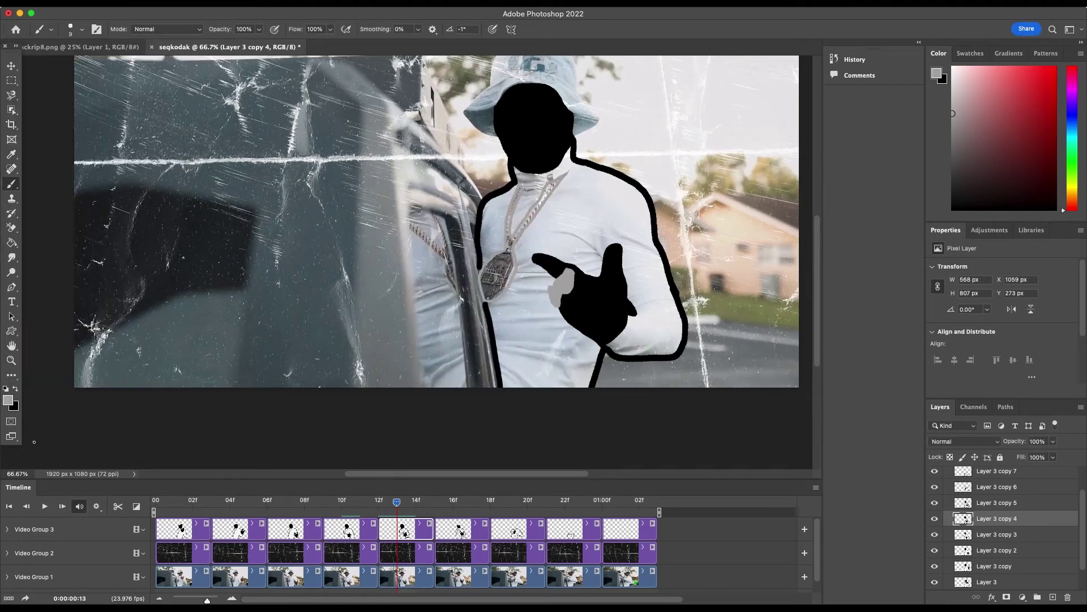
{"action": "left_click", "coordinate": [8, 400]}
{"action": "left_click", "coordinate": [11, 243]}
On frame 16, fill the shirt and sleeve near-white and the pendant grey
{"action": "left_click", "coordinate": [564, 319]}
{"action": "left_click", "coordinate": [8, 400]}
{"action": "left_click", "coordinate": [499, 277]}
{"action": "left_click", "coordinate": [8, 400]}
{"action": "left_click", "coordinate": [548, 302]}
{"action": "left_click_drag", "start_coordinate": [397, 502], "coordinate": [490, 502]}
On frame 18 (Layer 3 copy 6), fill the shirt near-white and touch up its outline
{"action": "left_click", "coordinate": [530, 288]}
{"action": "left_click", "coordinate": [498, 230]}
{"action": "left_click", "coordinate": [536, 212]}
{"action": "left_click", "coordinate": [11, 184]}
{"action": "left_click", "coordinate": [81, 28]}
{"action": "left_click_drag", "start_coordinate": [680, 327], "coordinate": [641, 318]}
Fill the shirt on Layer 3 copy 7 near-white and set red as the paint colour
{"action": "mouse_move", "coordinate": [491, 501]}
{"action": "left_mouse_down"}
{"action": "mouse_move", "coordinate": [566, 504]}
{"action": "mouse_move", "coordinate": [153, 503]}
{"action": "mouse_move", "coordinate": [576, 516]}
{"action": "mouse_move", "coordinate": [119, 503]}
{"action": "mouse_move", "coordinate": [352, 517]}
{"action": "left_mouse_up"}
{"action": "key", "text": "g"}
{"action": "left_click", "coordinate": [585, 330]}
{"action": "key", "text": "Return"}
{"action": "key", "text": "b"}
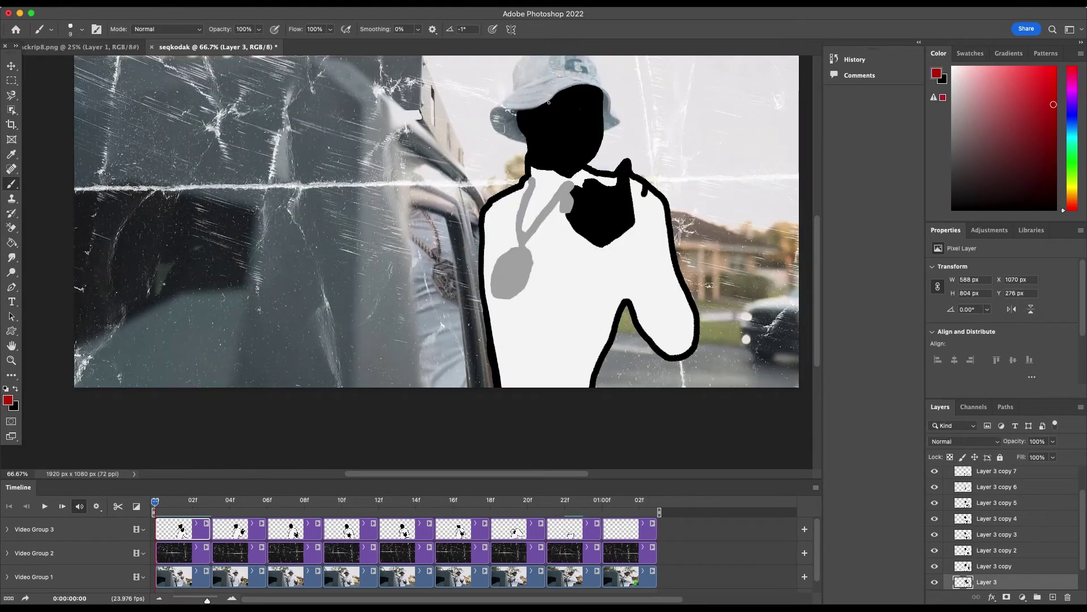
Paint red angry eyes and toothy grins on the faces across the frames
{"action": "left_click_drag", "start_coordinate": [549, 103], "coordinate": [614, 90]}
{"action": "left_click_drag", "start_coordinate": [543, 131], "coordinate": [623, 131]}
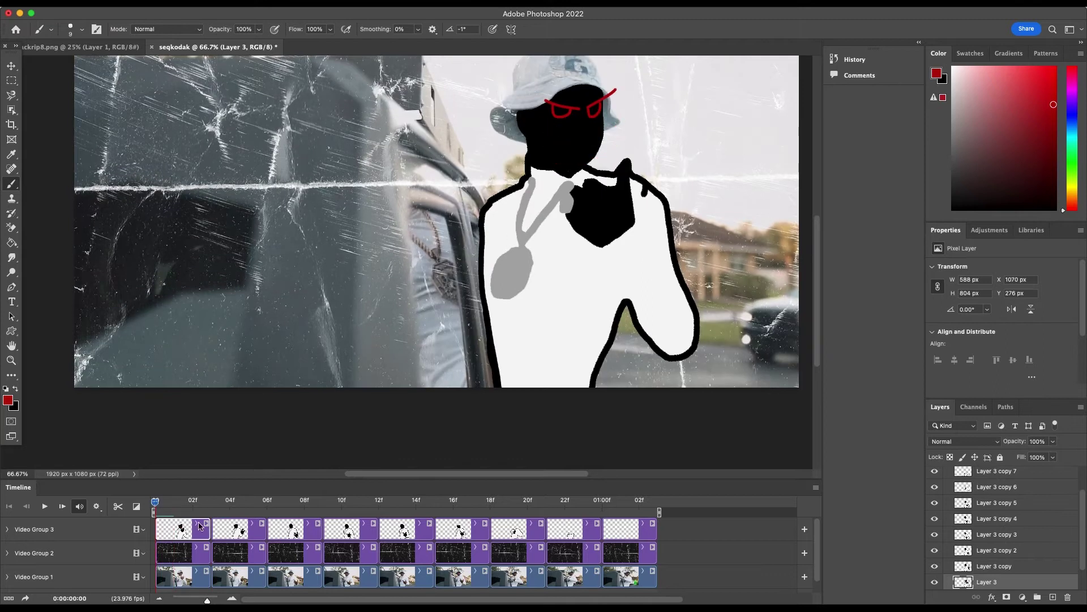
{"action": "left_click_drag", "start_coordinate": [555, 139], "coordinate": [556, 157]}
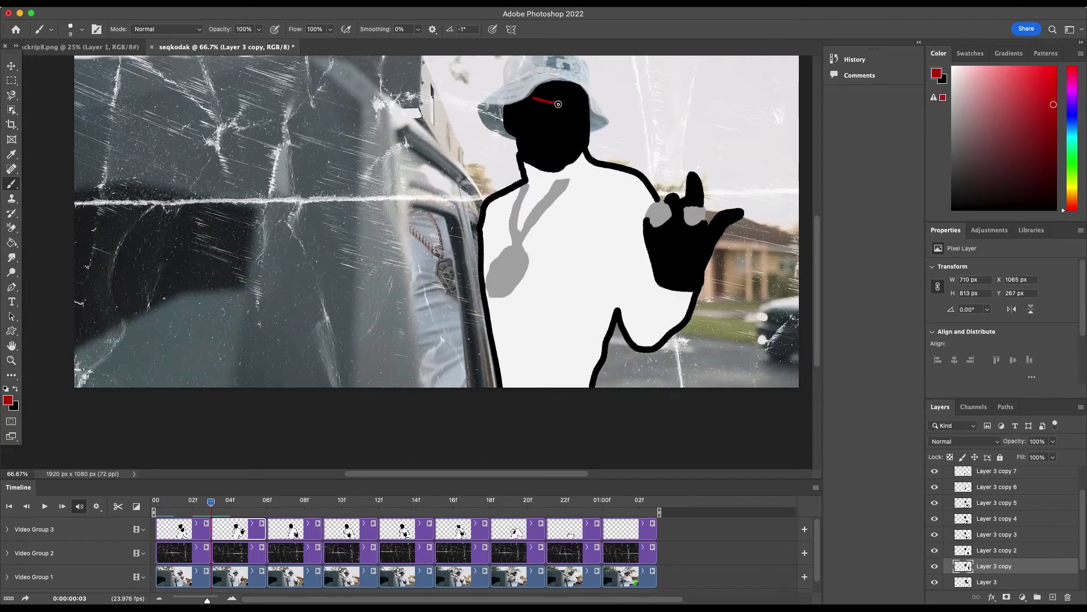
{"action": "left_click_drag", "start_coordinate": [535, 108], "coordinate": [581, 99]}
{"action": "left_click_drag", "start_coordinate": [538, 130], "coordinate": [583, 136]}
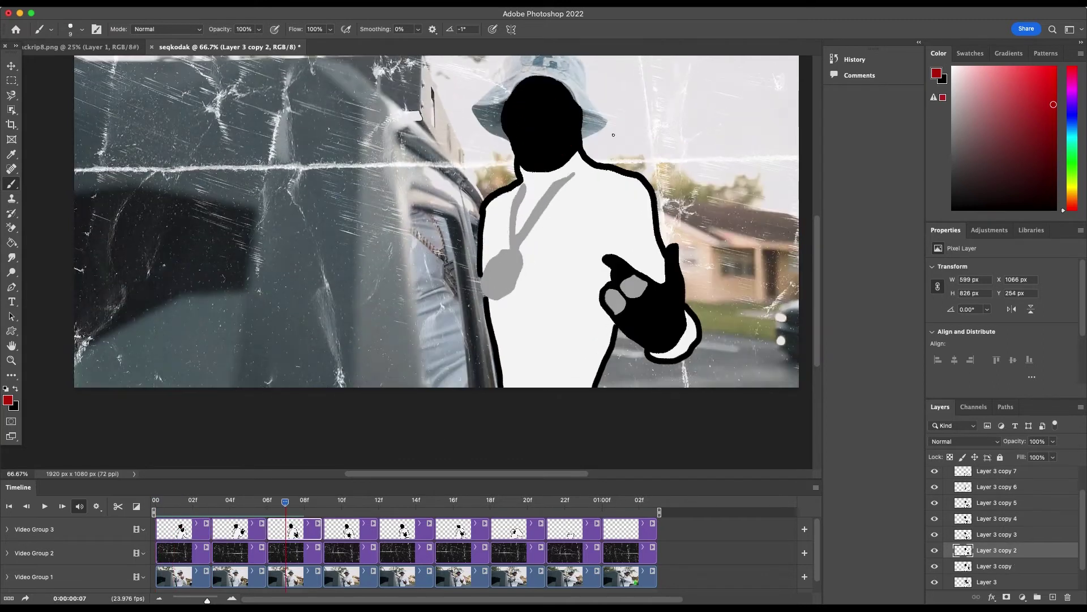
{"action": "left_click_drag", "start_coordinate": [518, 102], "coordinate": [578, 87]}
{"action": "left_click_drag", "start_coordinate": [583, 108], "coordinate": [513, 127]}
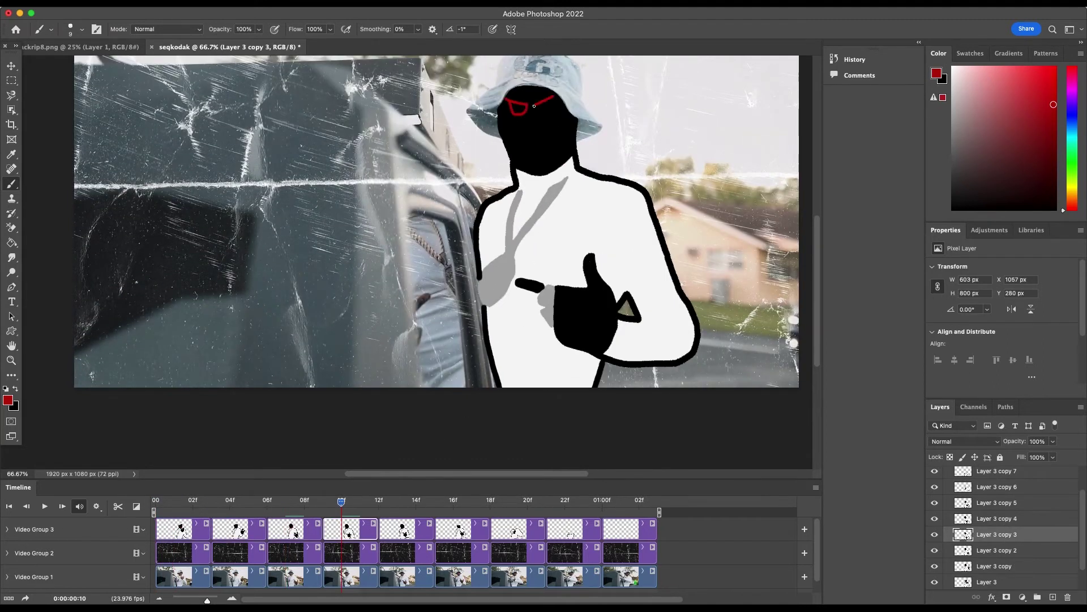
{"action": "mouse_move", "coordinate": [504, 122]}
{"action": "left_mouse_down"}
{"action": "mouse_move", "coordinate": [572, 127]}
{"action": "mouse_move", "coordinate": [572, 141]}
{"action": "left_mouse_up"}
{"action": "mouse_move", "coordinate": [563, 94]}
{"action": "left_mouse_down"}
{"action": "mouse_move", "coordinate": [534, 107]}
{"action": "mouse_move", "coordinate": [561, 133]}
{"action": "left_mouse_up"}
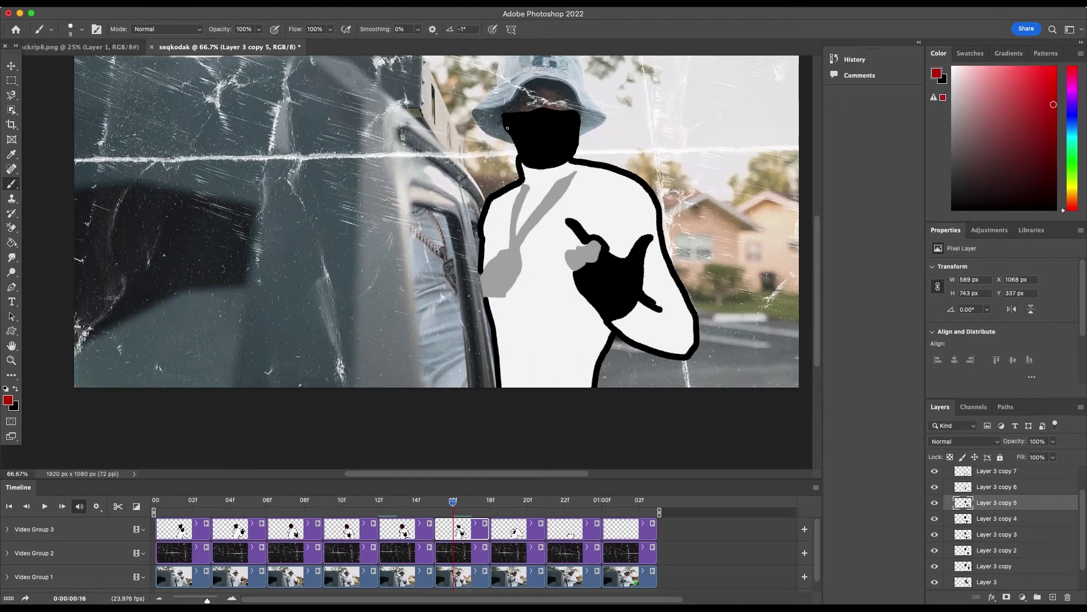
{"action": "left_click_drag", "start_coordinate": [589, 116], "coordinate": [495, 124]}
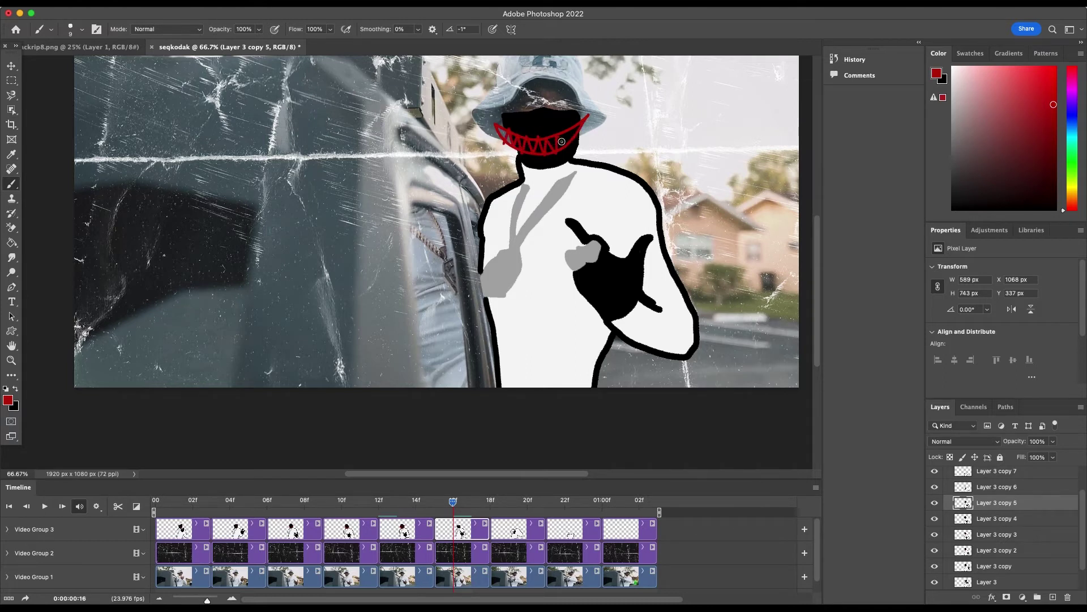
{"action": "left_click_drag", "start_coordinate": [562, 141], "coordinate": [572, 130]}
Paint red nails on the fingers through frames 2 to 19, then swap back to black
{"action": "left_click", "coordinate": [194, 502]}
{"action": "left_click", "coordinate": [229, 501]}
{"action": "left_click", "coordinate": [304, 503]}
{"action": "left_click", "coordinate": [342, 502]}
{"action": "left_click", "coordinate": [397, 502]}
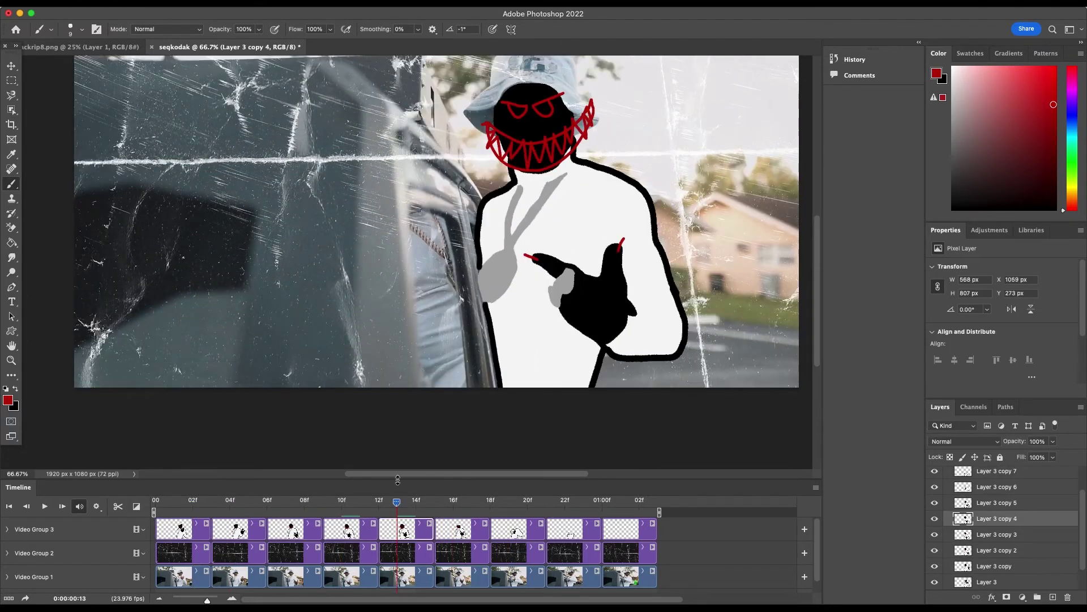
{"action": "left_click", "coordinate": [453, 501]}
{"action": "left_click", "coordinate": [508, 502]}
{"action": "left_click_drag", "start_coordinate": [509, 239], "coordinate": [499, 241]}
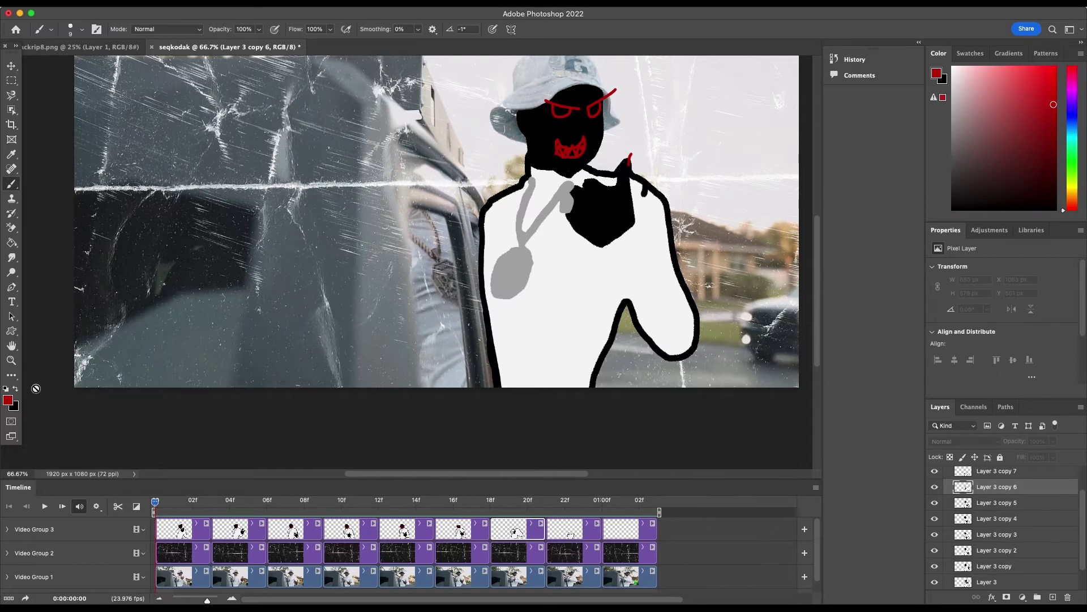
{"action": "left_click", "coordinate": [16, 388]}
Set the foreground to pure white and paint a highlight inside the left eye
{"action": "left_click", "coordinate": [8, 400]}
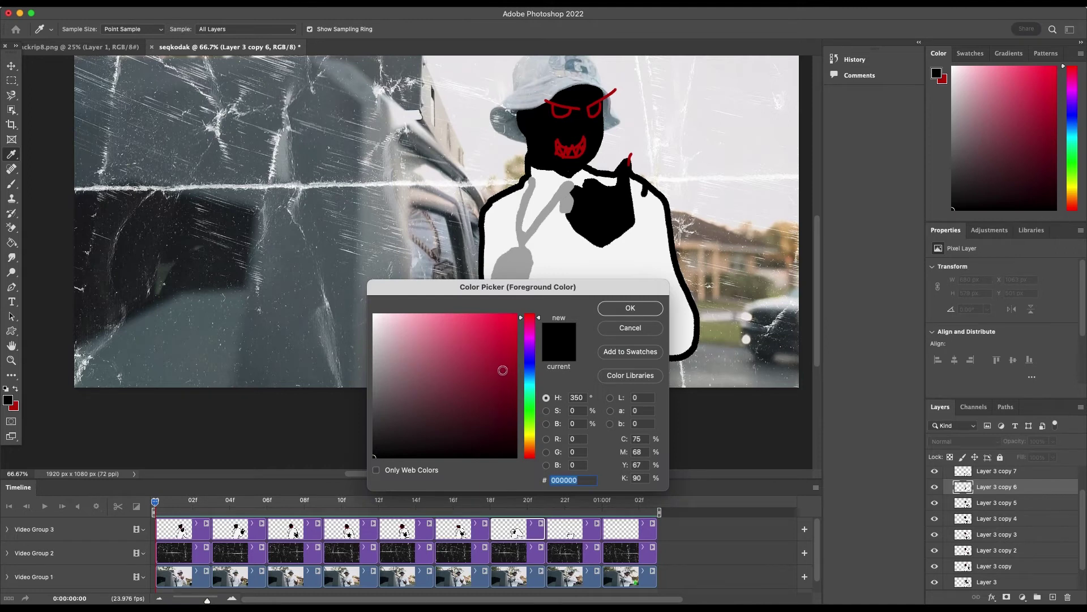
{"action": "left_click_drag", "start_coordinate": [412, 348], "coordinate": [374, 314]}
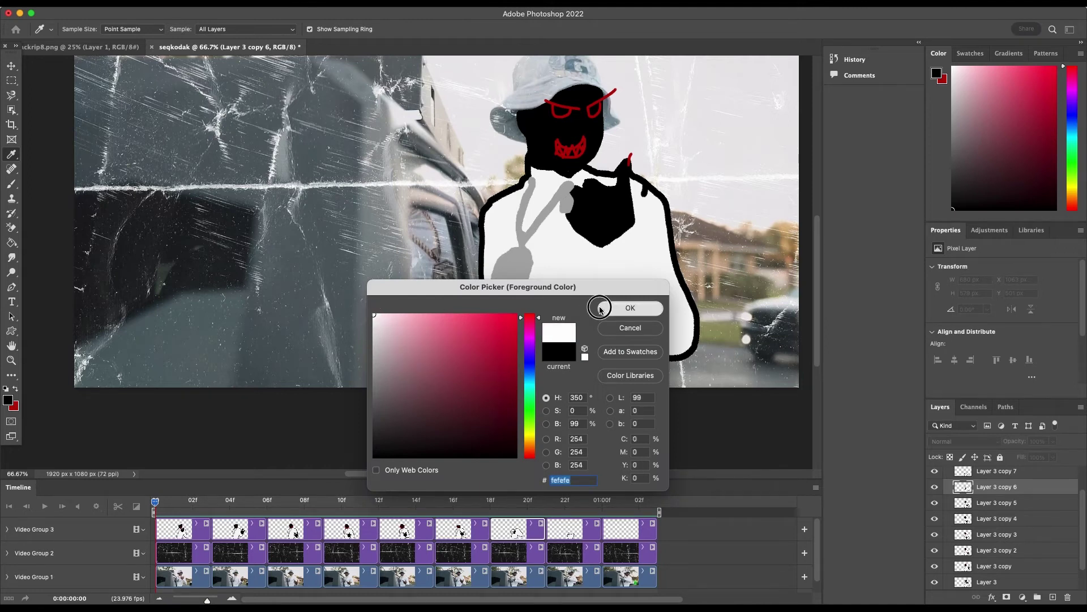
{"action": "left_click", "coordinate": [630, 308]}
{"action": "left_click_drag", "start_coordinate": [560, 109], "coordinate": [562, 113]}
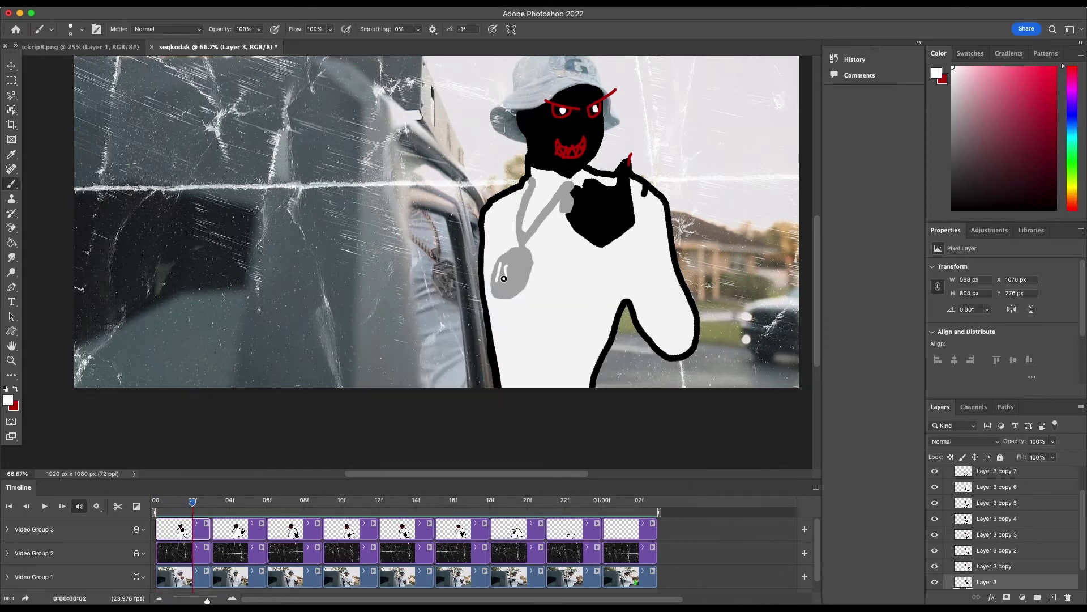
Step ahead to frame 22, play the animation back, then return to the opening frames
{"action": "key", "text": "Right"}
{"action": "key", "text": "Right"}
{"action": "key", "text": "Right"}
{"action": "key", "text": "Right"}
{"action": "key", "text": "Right"}
{"action": "key", "text": "Right"}
{"action": "key", "text": "Right"}
{"action": "key", "text": "Right"}
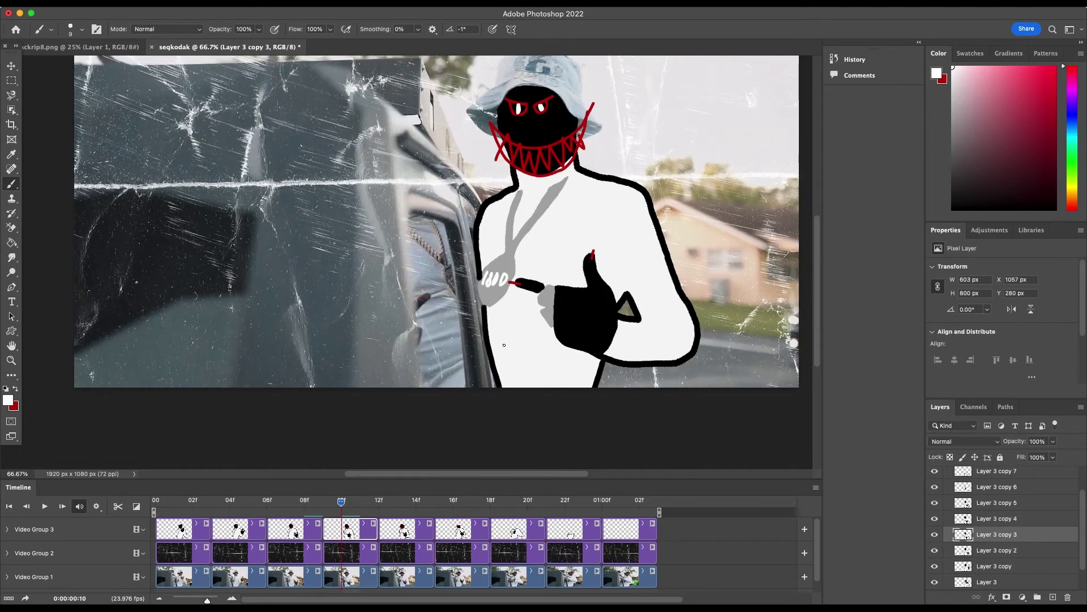
{"action": "key", "text": "Right"}
{"action": "key", "text": "Right"}
{"action": "key", "text": "Right"}
{"action": "key", "text": "Right"}
{"action": "key", "text": "Right"}
{"action": "key", "text": "Right"}
{"action": "key", "text": "Right"}
{"action": "key", "text": "Right"}
{"action": "key", "text": "Right"}
{"action": "key", "text": "Right"}
{"action": "key", "text": "Right"}
{"action": "key", "text": "Right"}
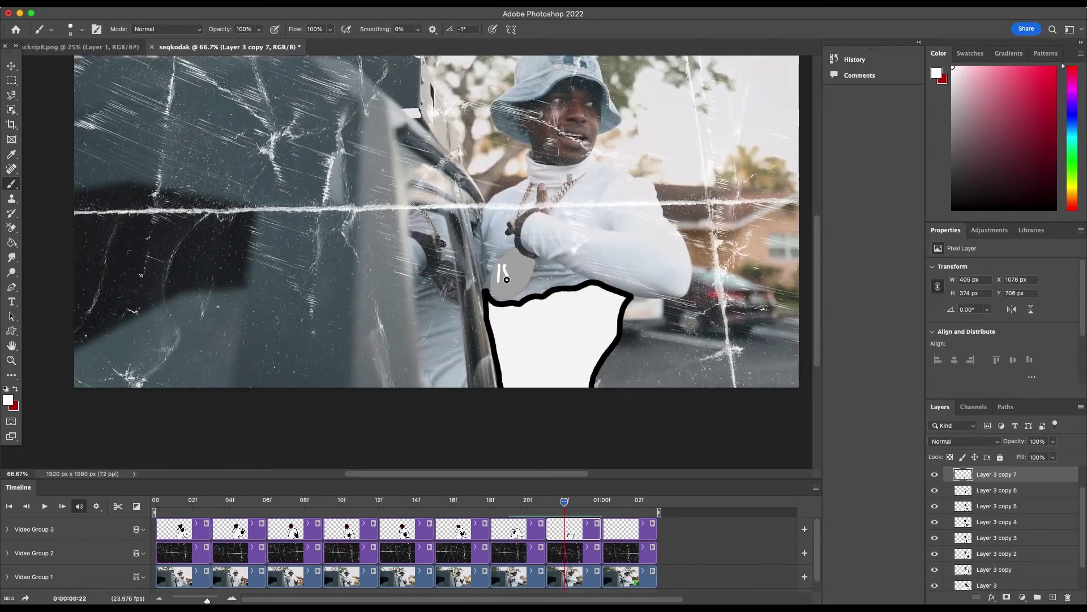
{"action": "key", "text": "space"}
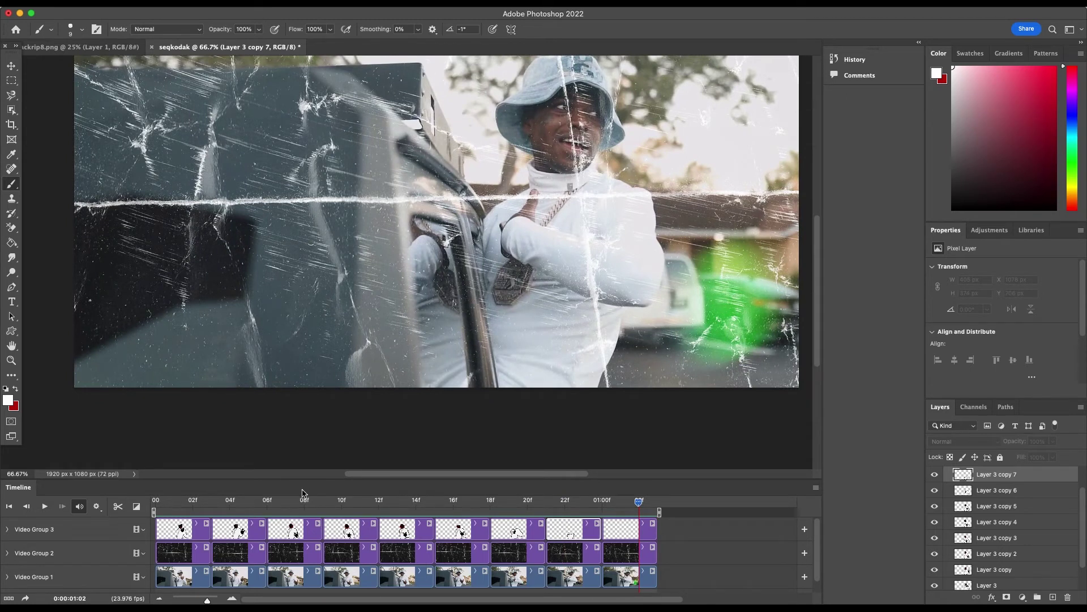
{"action": "left_click", "coordinate": [192, 500]}
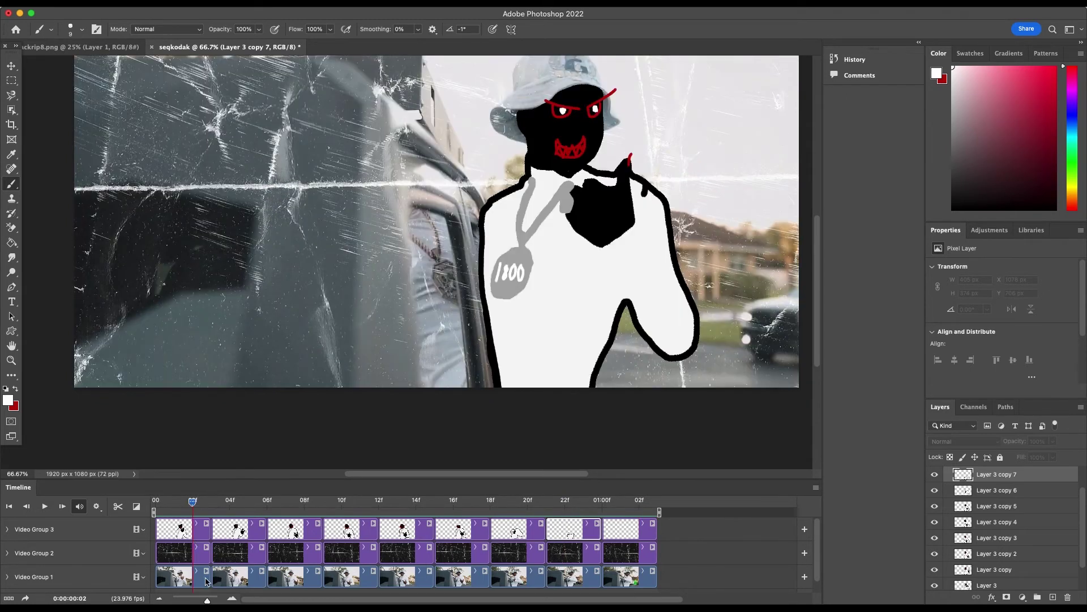
{"action": "left_click", "coordinate": [157, 501]}
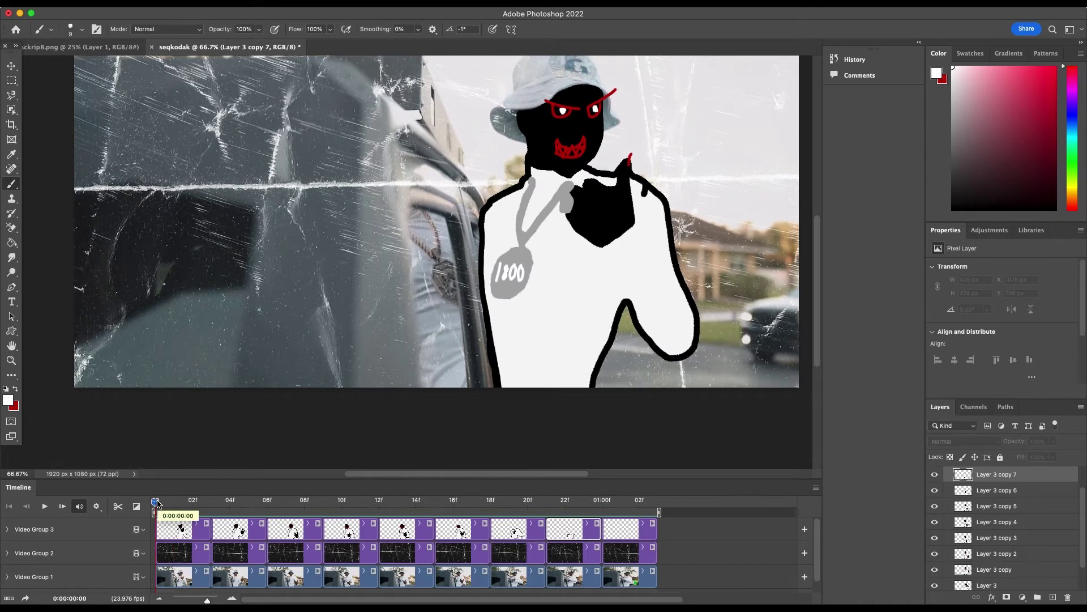
{"action": "mouse_move", "coordinate": [160, 501]}
{"action": "left_mouse_down"}
{"action": "mouse_move", "coordinate": [233, 512]}
{"action": "mouse_move", "coordinate": [156, 503]}
{"action": "left_mouse_up"}
Select the first Video Group 1 clip and set the playhead to frame 01
{"action": "left_click", "coordinate": [194, 583]}
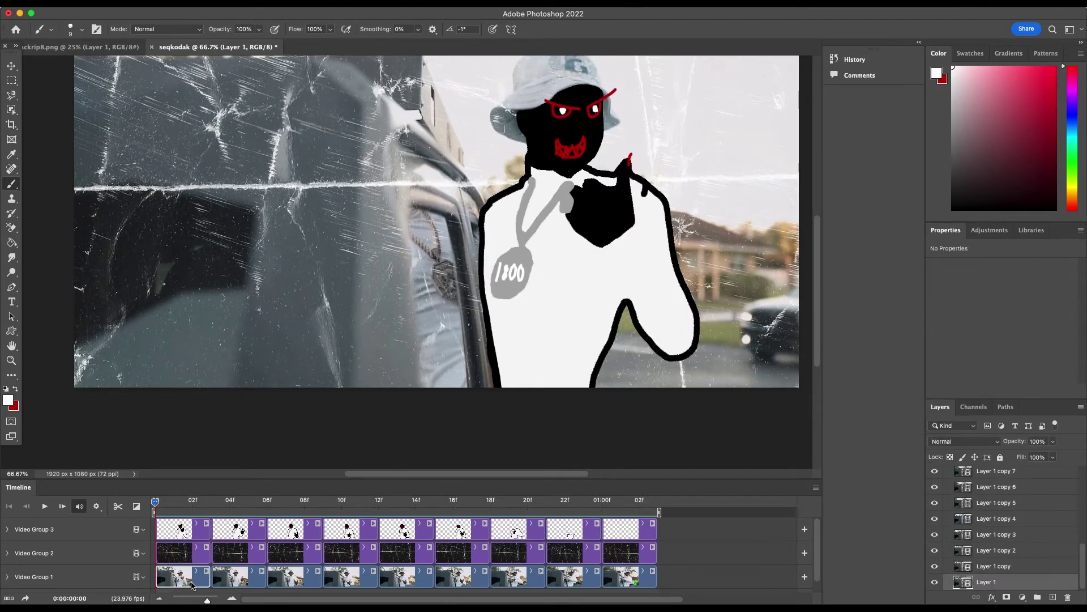
{"action": "left_click_drag", "start_coordinate": [153, 497], "coordinate": [173, 502]}
{"action": "left_click_drag", "start_coordinate": [173, 510], "coordinate": [155, 503]}
{"action": "mouse_move", "coordinate": [156, 502]}
{"action": "left_mouse_down"}
{"action": "mouse_move", "coordinate": [187, 502]}
{"action": "mouse_move", "coordinate": [174, 502]}
{"action": "left_mouse_up"}
Open the speed settings of the first three clips and slow the third to 25%
{"action": "right_click", "coordinate": [193, 585]}
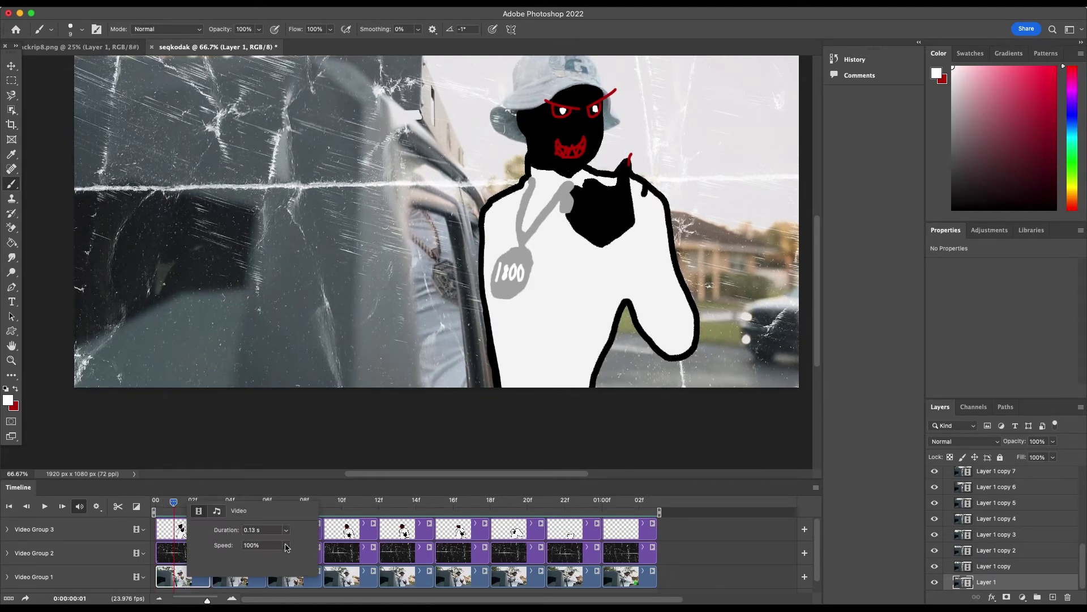
{"action": "left_click", "coordinate": [286, 545]}
{"action": "left_click", "coordinate": [243, 584]}
{"action": "right_click", "coordinate": [248, 583]}
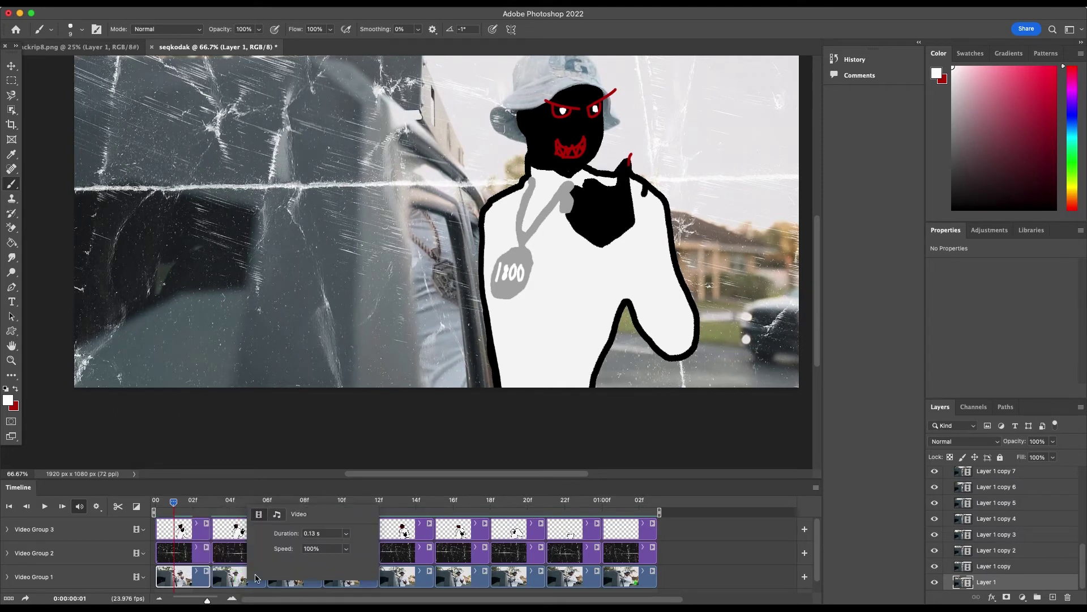
{"action": "left_click", "coordinate": [295, 586]}
{"action": "right_click", "coordinate": [300, 582]}
{"action": "left_click", "coordinate": [400, 547]}
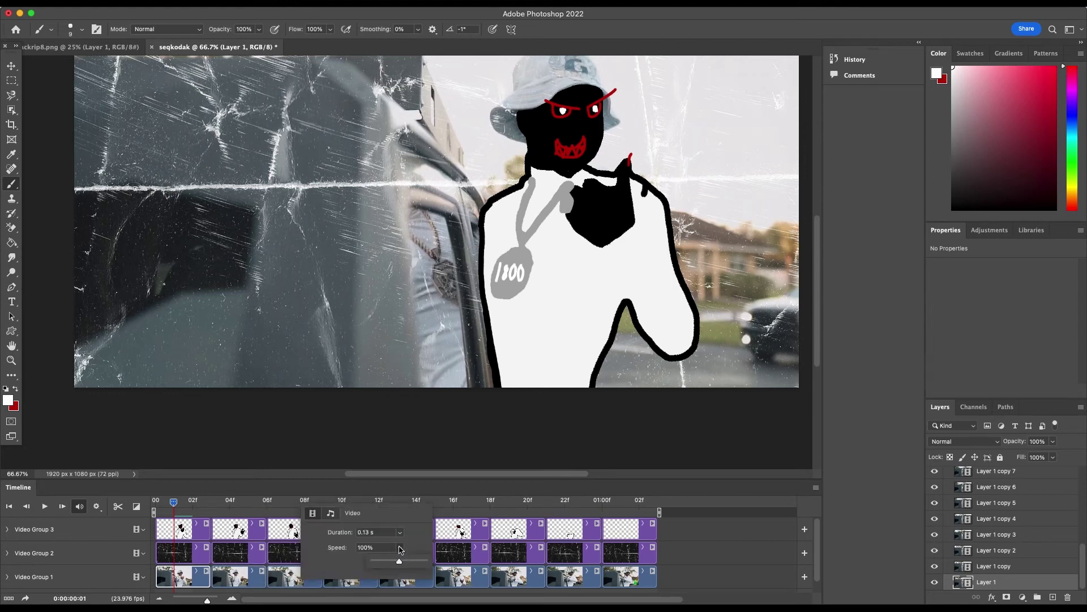
{"action": "left_click_drag", "start_coordinate": [401, 563], "coordinate": [312, 561]}
{"action": "left_click", "coordinate": [355, 585]}
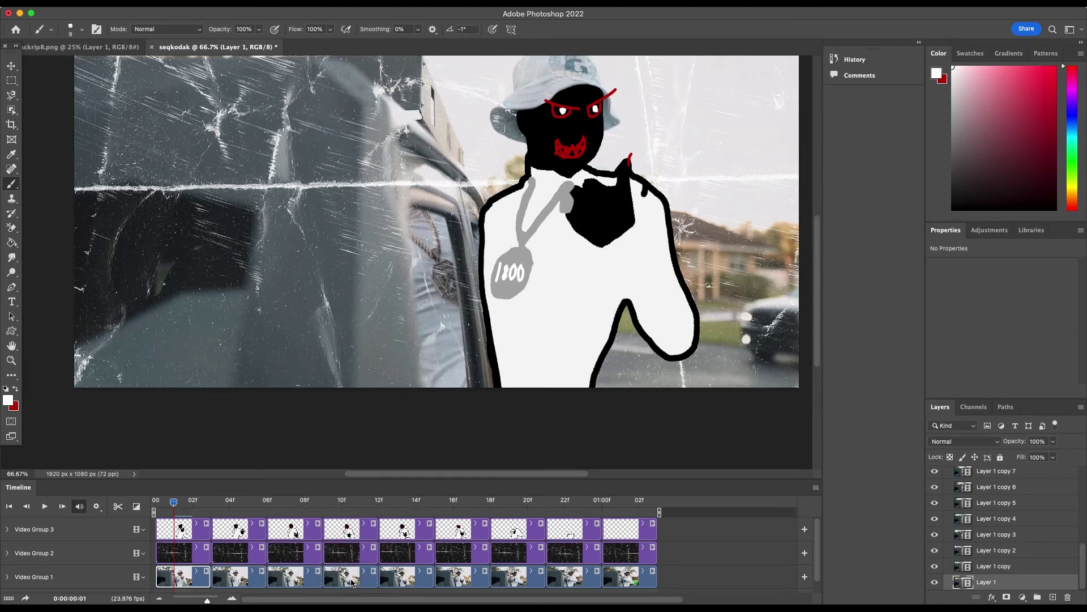
Slow the fourth and fifth clips to 25% speed
{"action": "right_click", "coordinate": [352, 581]}
{"action": "left_click", "coordinate": [451, 547]}
{"action": "left_click_drag", "start_coordinate": [451, 560], "coordinate": [369, 559]}
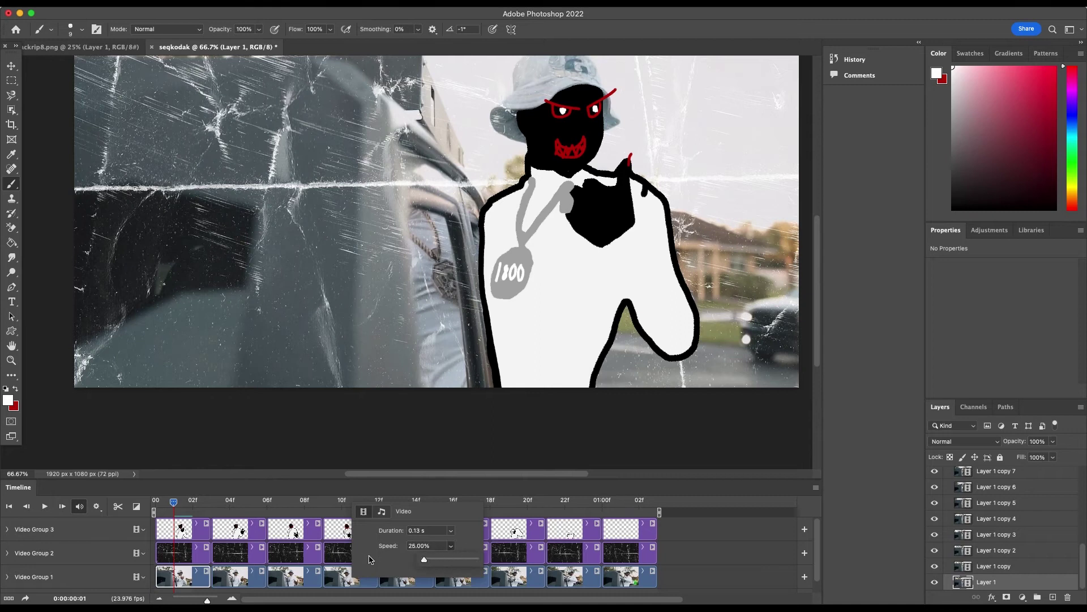
{"action": "left_click", "coordinate": [416, 588]}
{"action": "right_click", "coordinate": [418, 585]}
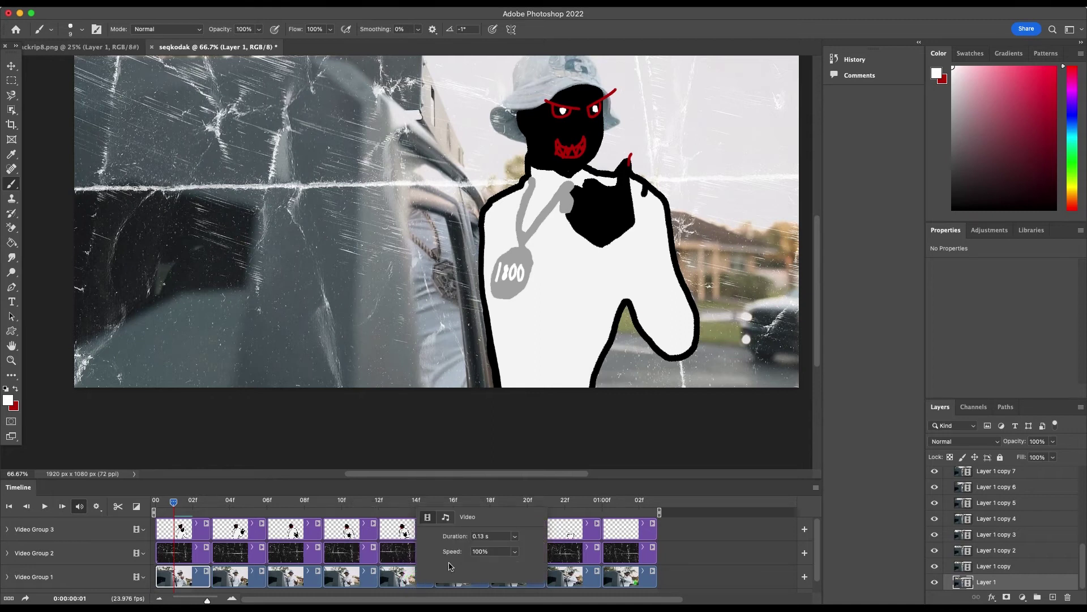
{"action": "left_click", "coordinate": [515, 550]}
{"action": "left_click_drag", "start_coordinate": [514, 563], "coordinate": [434, 563]}
Slow the following clip to 25% and open speed settings for the remaining clips
{"action": "right_click", "coordinate": [475, 584]}
{"action": "left_click", "coordinate": [575, 550]}
{"action": "left_click_drag", "start_coordinate": [575, 562], "coordinate": [493, 562]}
{"action": "right_click", "coordinate": [523, 583]}
{"action": "right_click", "coordinate": [568, 581]}
{"action": "left_click", "coordinate": [666, 550]}
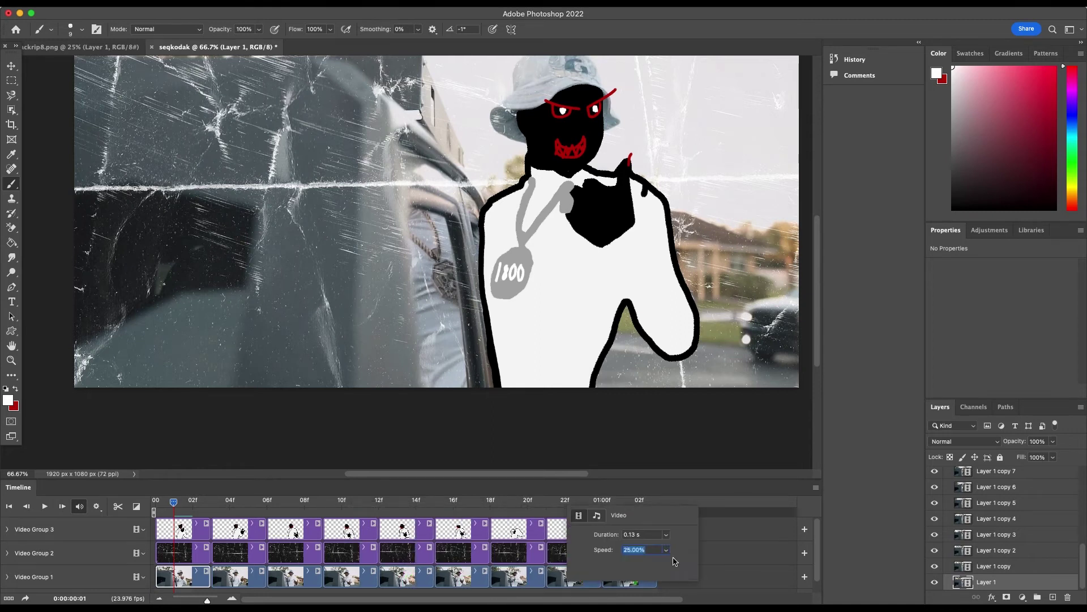
{"action": "left_click", "coordinate": [731, 543]}
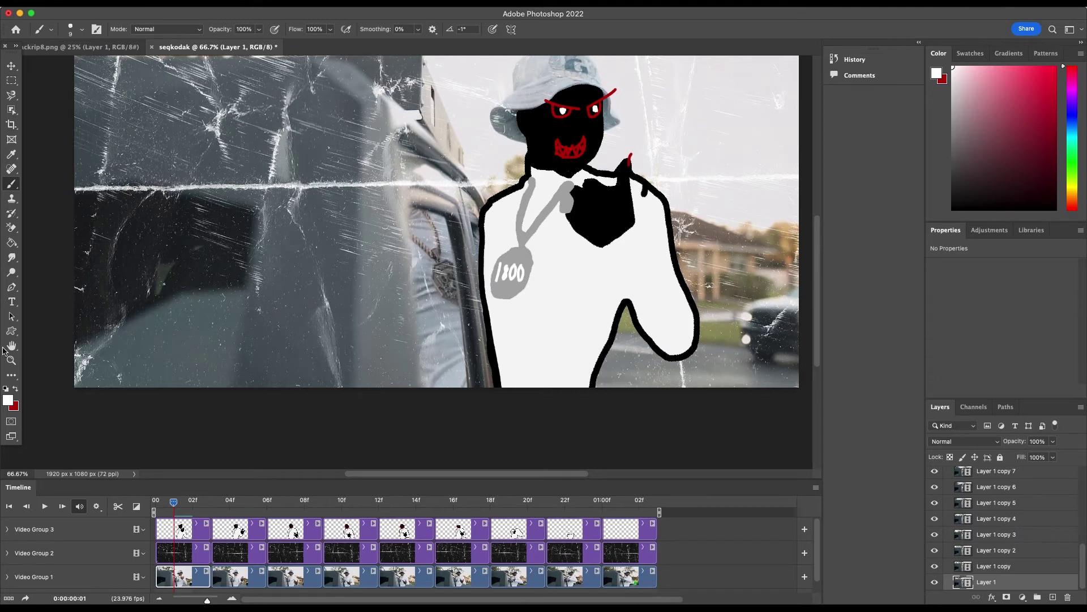
Pick purple as the foreground colour and select the Layer 3 drawing layer
{"action": "left_click", "coordinate": [9, 400]}
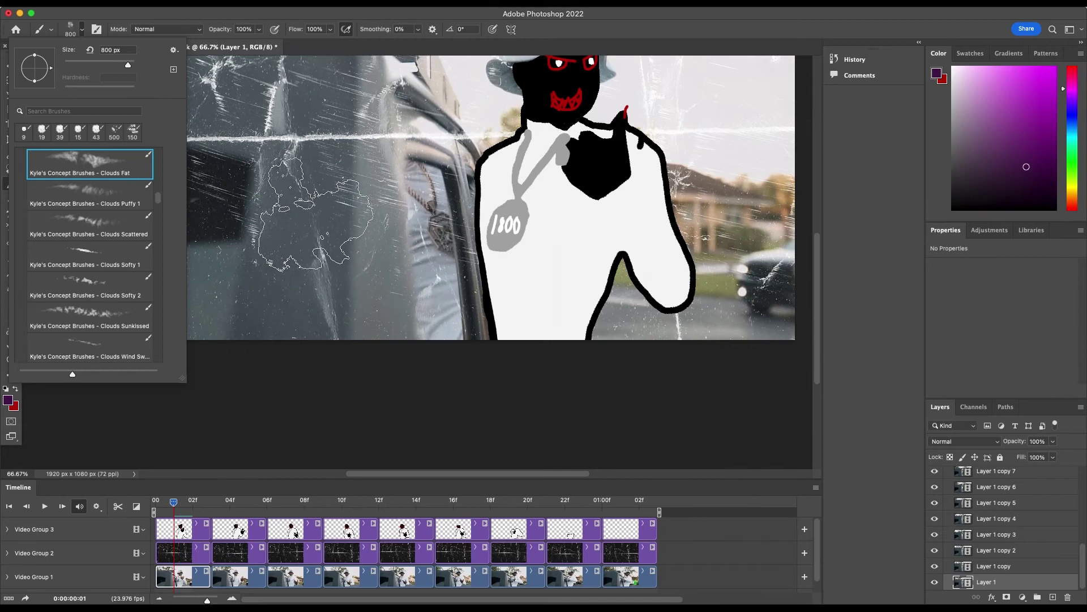
{"action": "scroll", "coordinate": [320, 209], "scroll_direction": "up", "scroll_amount": 2}
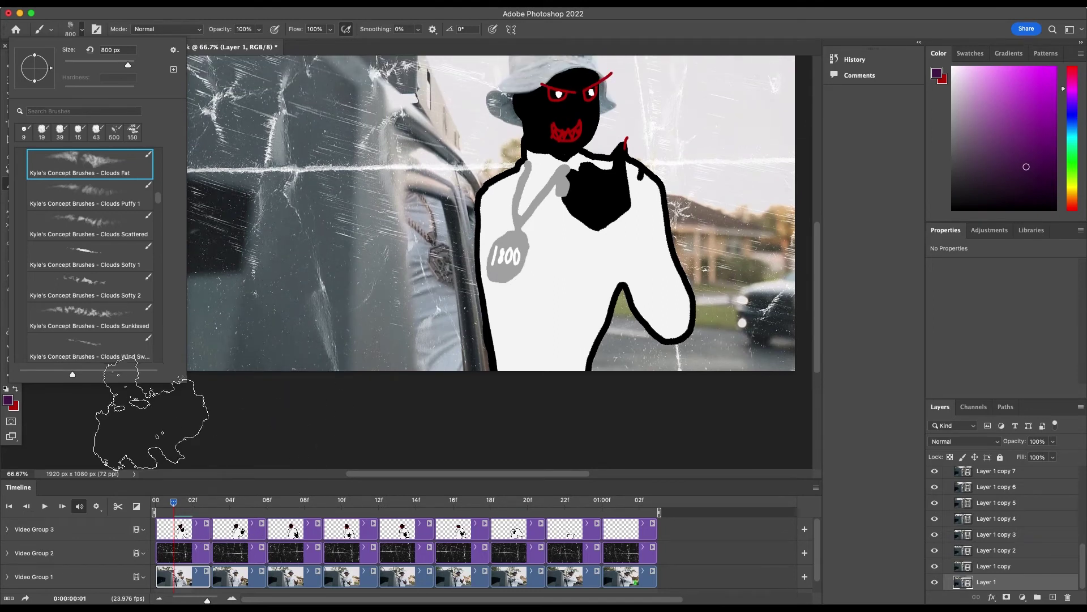
{"action": "left_click", "coordinate": [197, 535]}
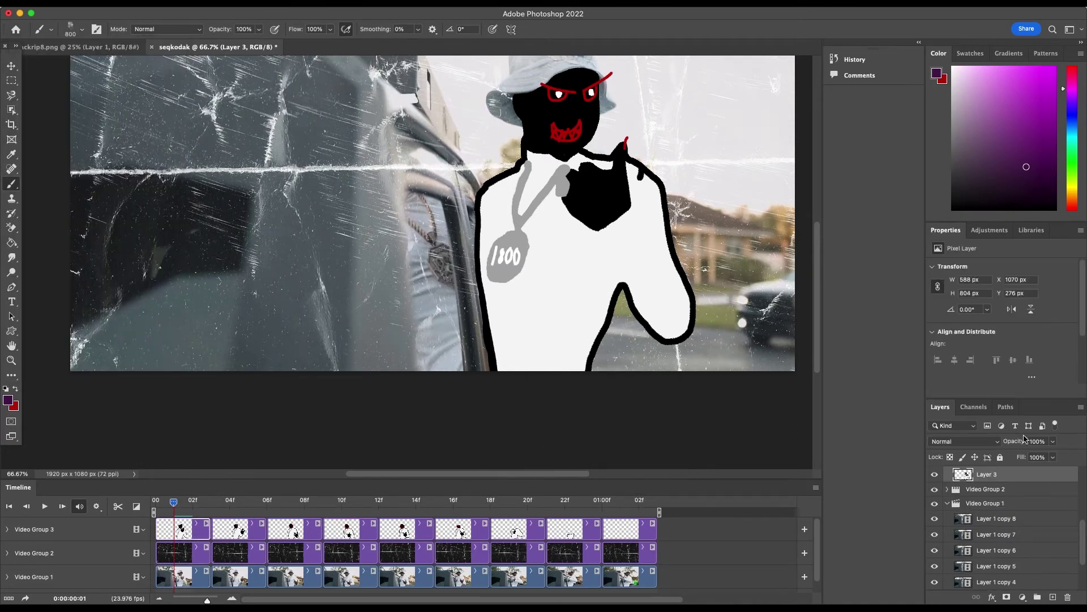
Turn on Bevel & Emboss with Contour and Texture for Layer 3
{"action": "double_click", "coordinate": [1007, 476]}
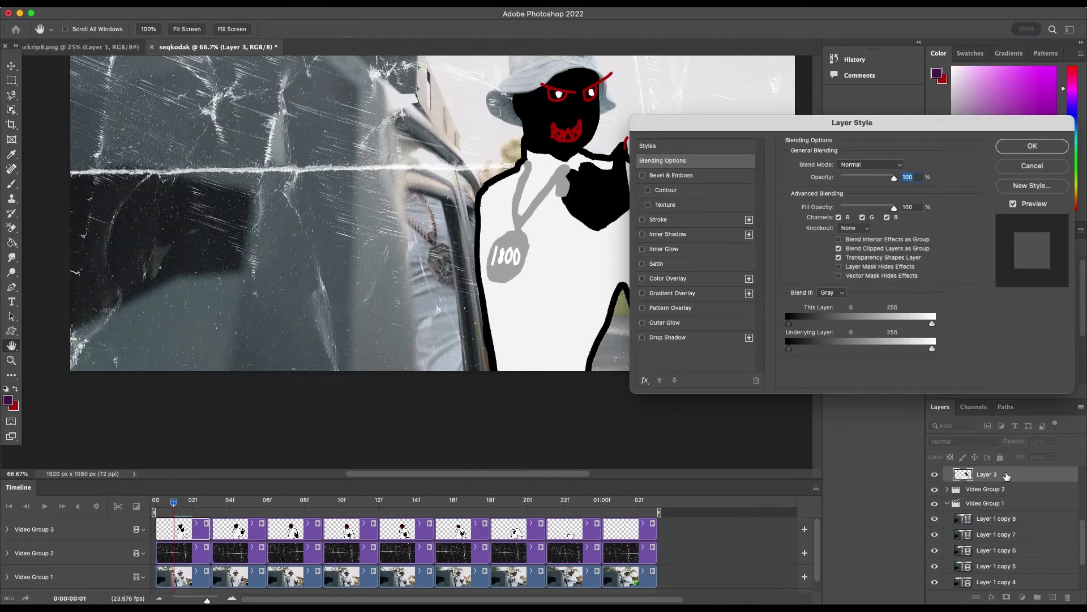
{"action": "left_click", "coordinate": [641, 176]}
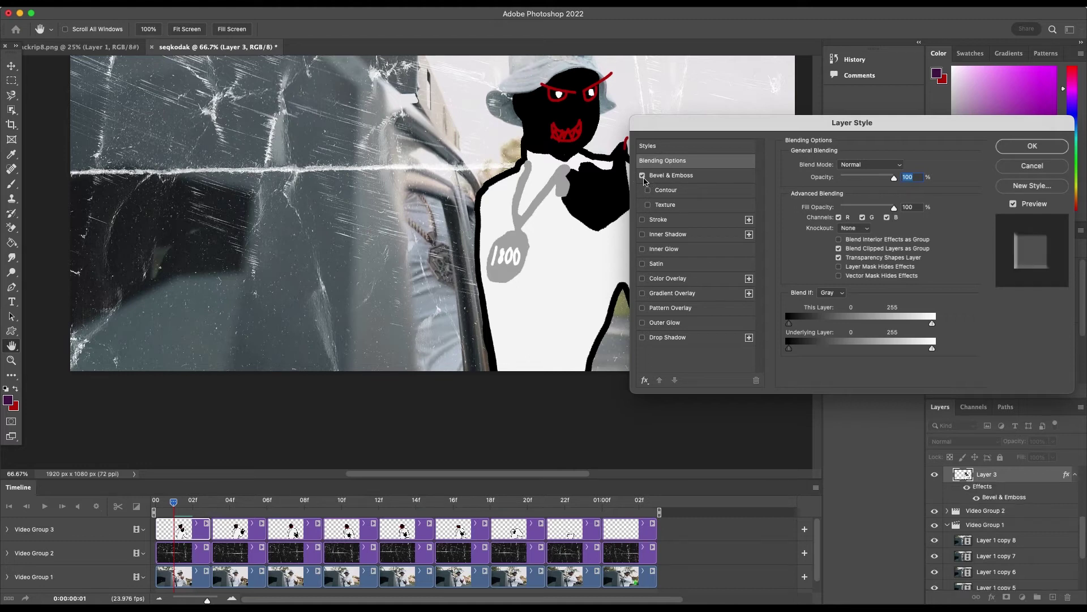
{"action": "left_click", "coordinate": [648, 190]}
{"action": "left_click", "coordinate": [649, 205]}
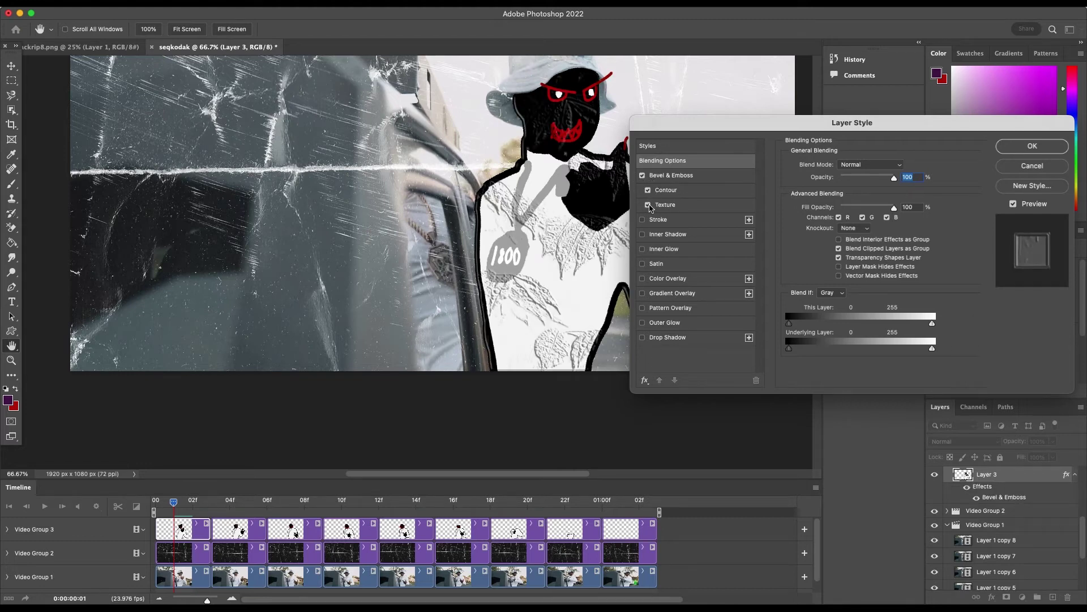
{"action": "left_click", "coordinate": [677, 206]}
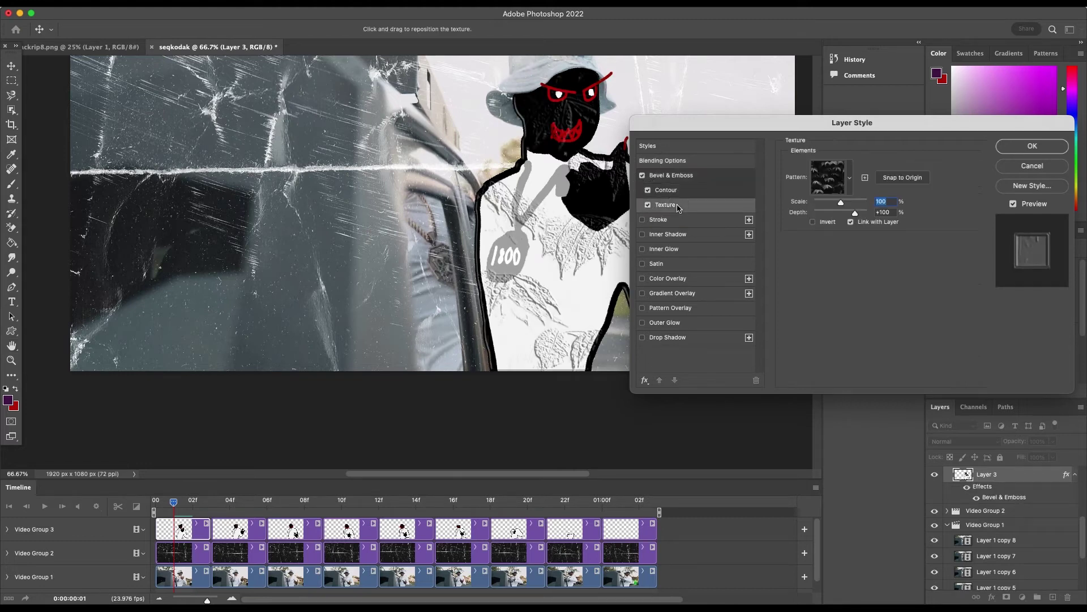
Try several Water patterns as the texture, adjusting scale and depth
{"action": "left_click", "coordinate": [850, 184]}
{"action": "left_click", "coordinate": [771, 242]}
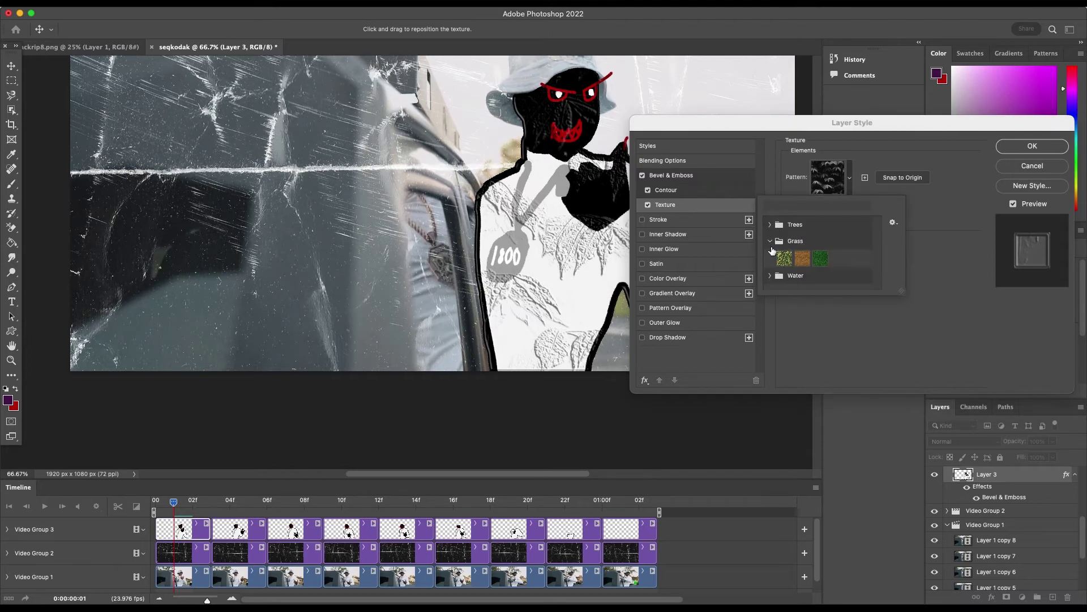
{"action": "left_click", "coordinate": [772, 242]}
{"action": "left_click", "coordinate": [771, 257]}
{"action": "left_click", "coordinate": [784, 275]}
{"action": "left_click", "coordinate": [802, 275]}
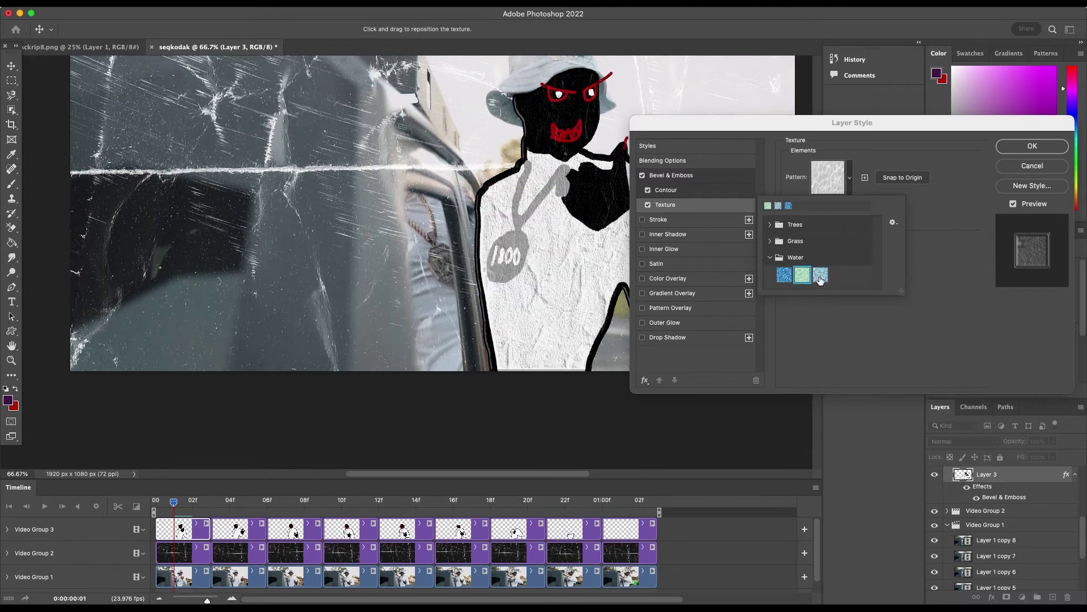
{"action": "left_click", "coordinate": [820, 276]}
{"action": "mouse_move", "coordinate": [839, 202]}
{"action": "left_mouse_down"}
{"action": "mouse_move", "coordinate": [820, 203]}
{"action": "mouse_move", "coordinate": [840, 203]}
{"action": "left_mouse_up"}
{"action": "left_click_drag", "start_coordinate": [854, 213], "coordinate": [827, 202]}
{"action": "left_click", "coordinate": [850, 179]}
{"action": "left_click", "coordinate": [800, 276]}
{"action": "left_click", "coordinate": [784, 276]}
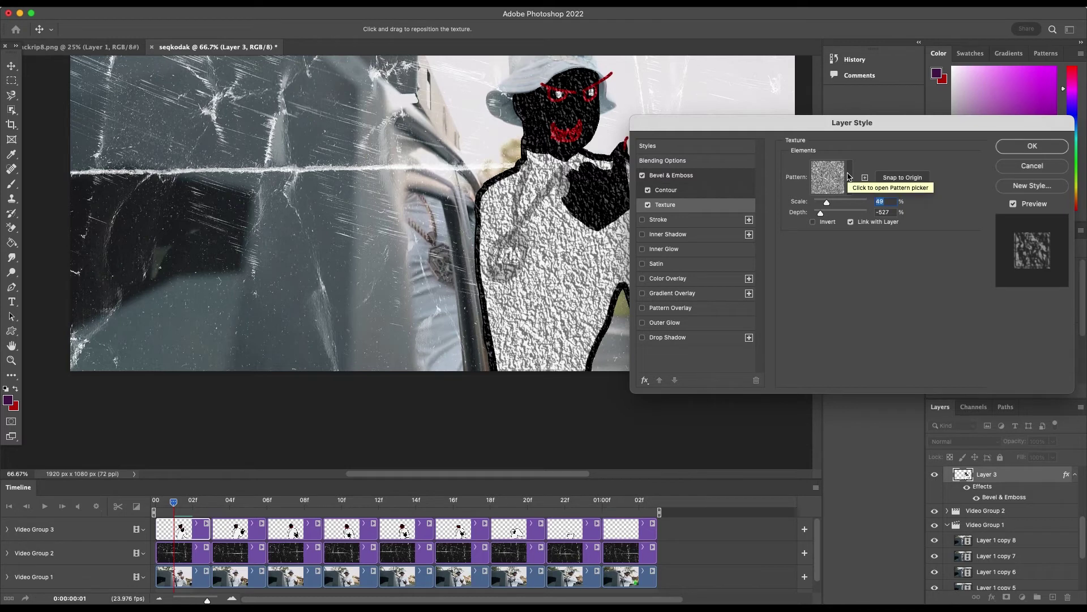
Apply a Grass pattern texture at 17% scale and confirm the layer style
{"action": "left_click", "coordinate": [849, 177]}
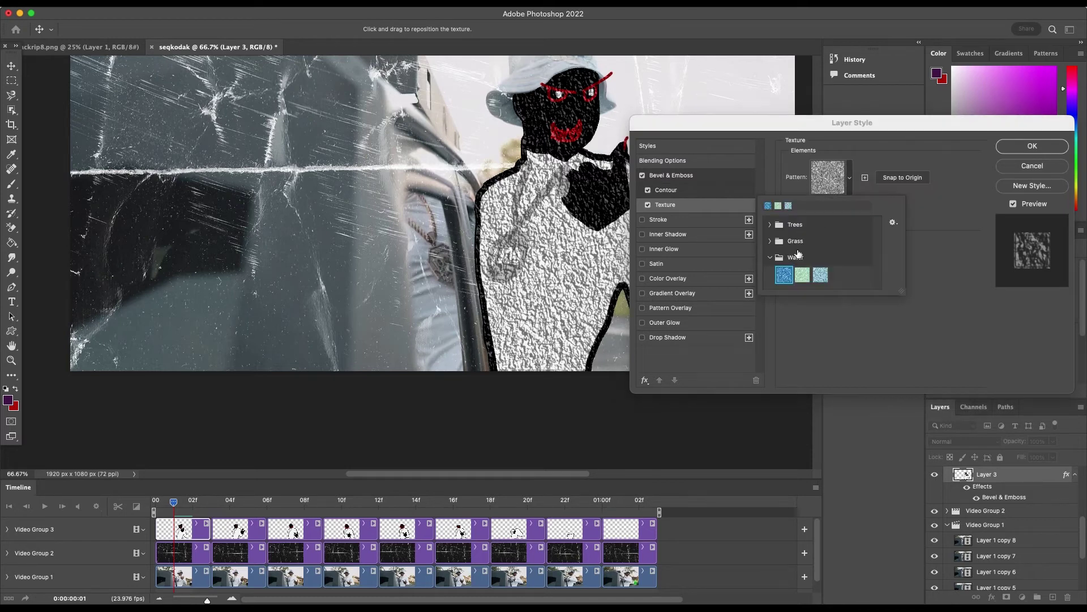
{"action": "left_click", "coordinate": [814, 227]}
{"action": "left_click", "coordinate": [807, 242]}
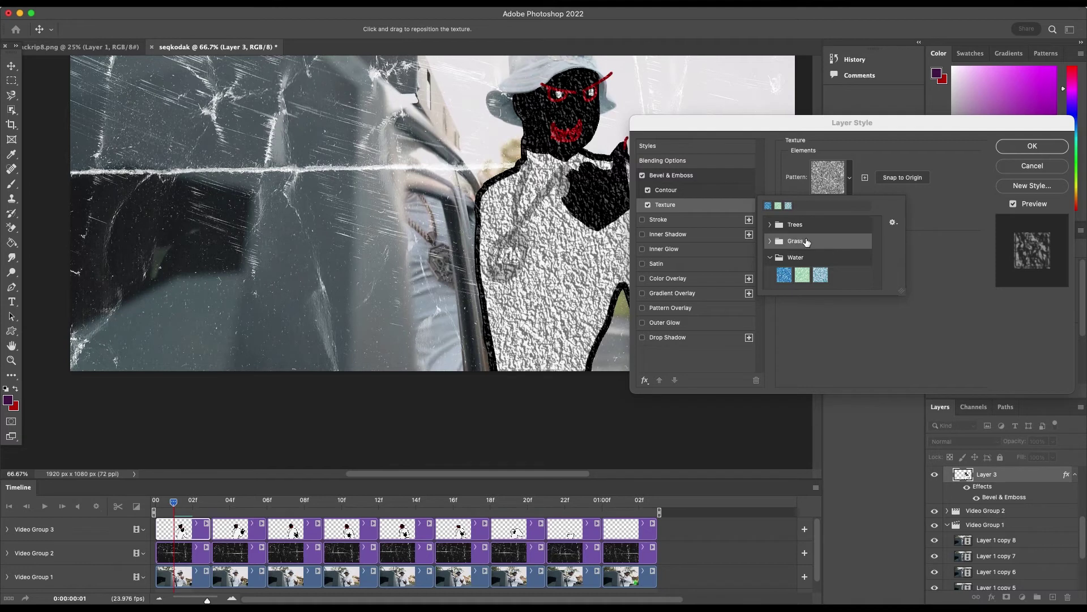
{"action": "left_click", "coordinate": [771, 242]}
{"action": "double_click", "coordinate": [799, 259]}
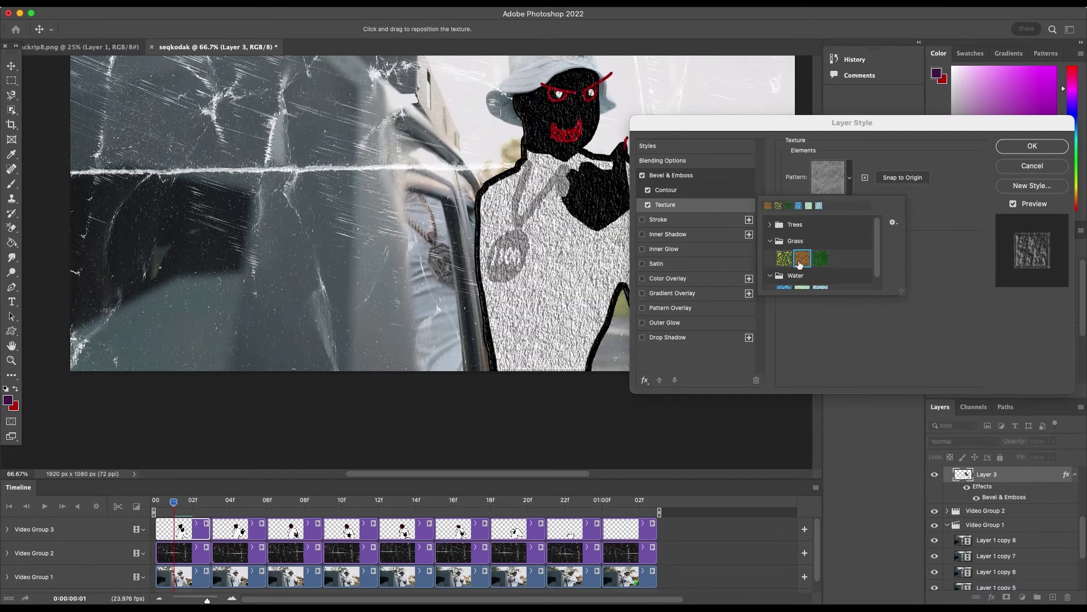
{"action": "left_click_drag", "start_coordinate": [821, 202], "coordinate": [817, 202]}
{"action": "left_click", "coordinate": [1033, 146]}
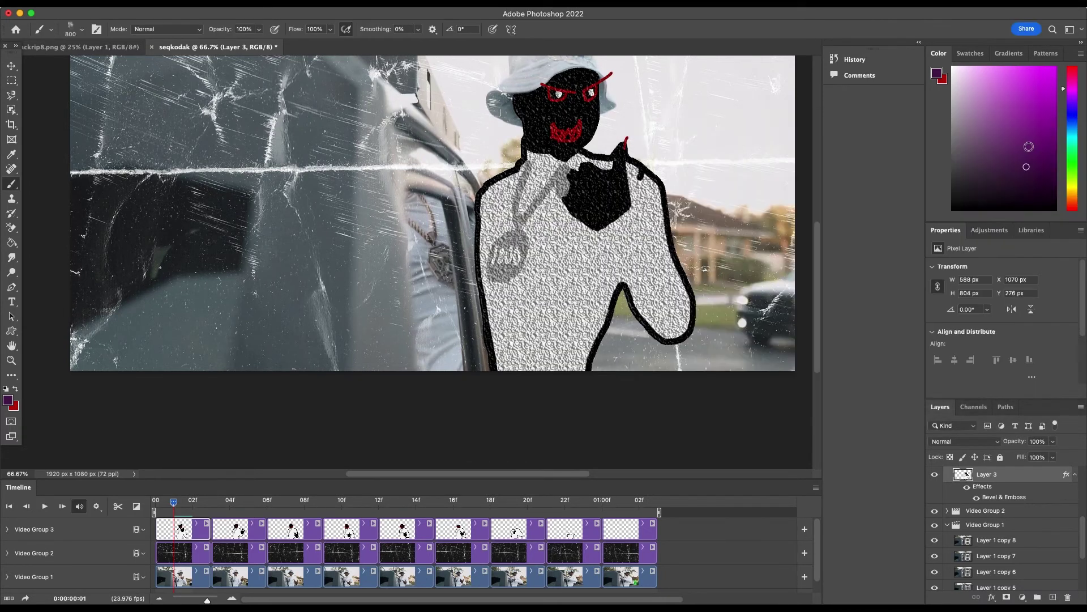
Duplicate frame 04's drawing layer and give the frame copies a textured Bevel & Emboss style
{"action": "left_click", "coordinate": [232, 518]}
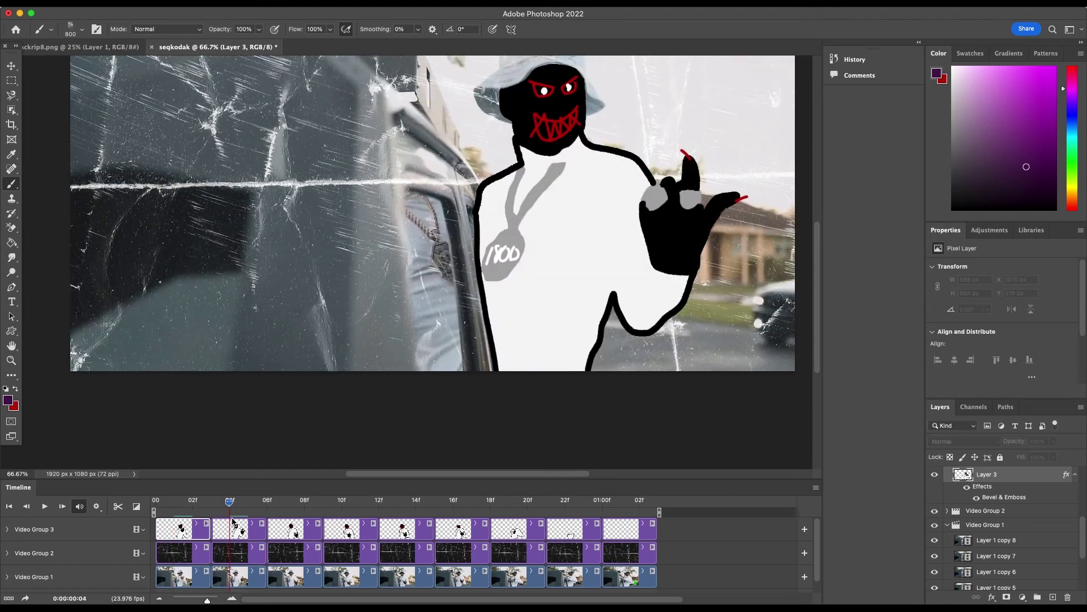
{"action": "key", "text": "super+j"}
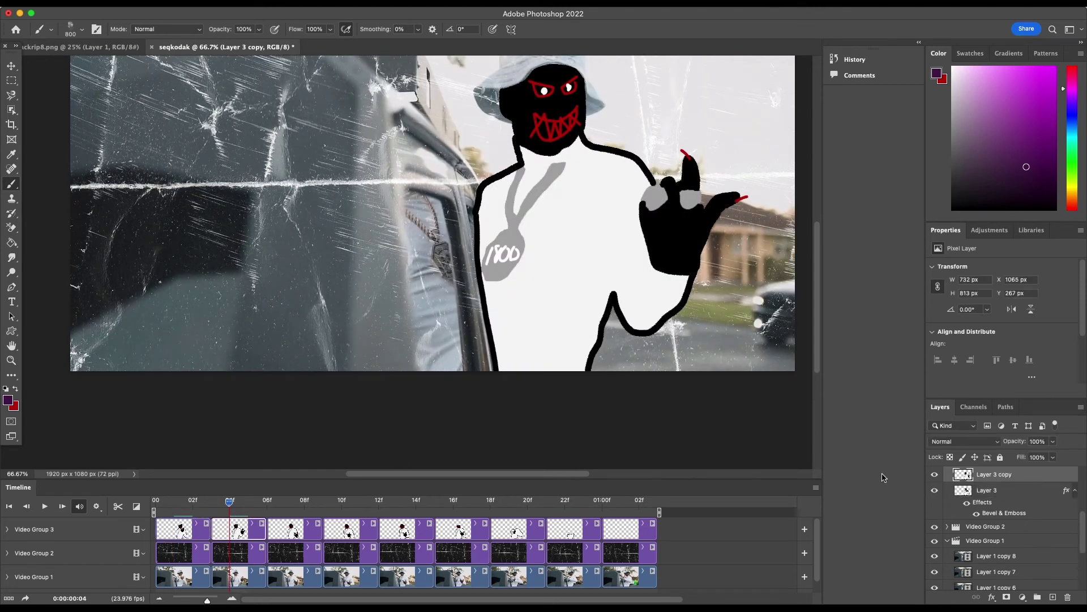
{"action": "double_click", "coordinate": [1024, 482]}
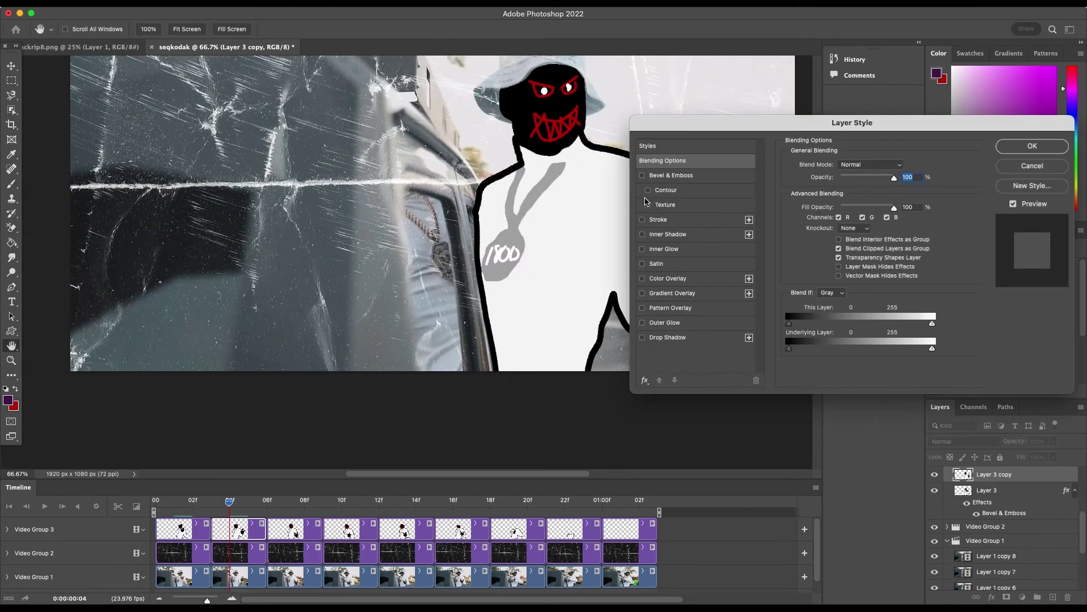
{"action": "left_click", "coordinate": [647, 204]}
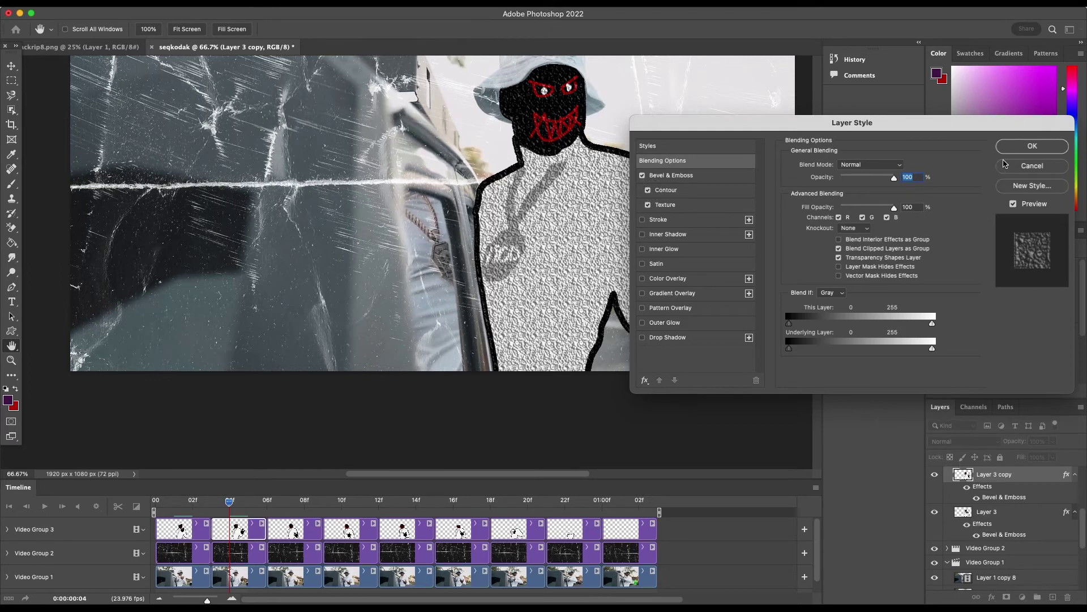
{"action": "left_click", "coordinate": [1028, 146]}
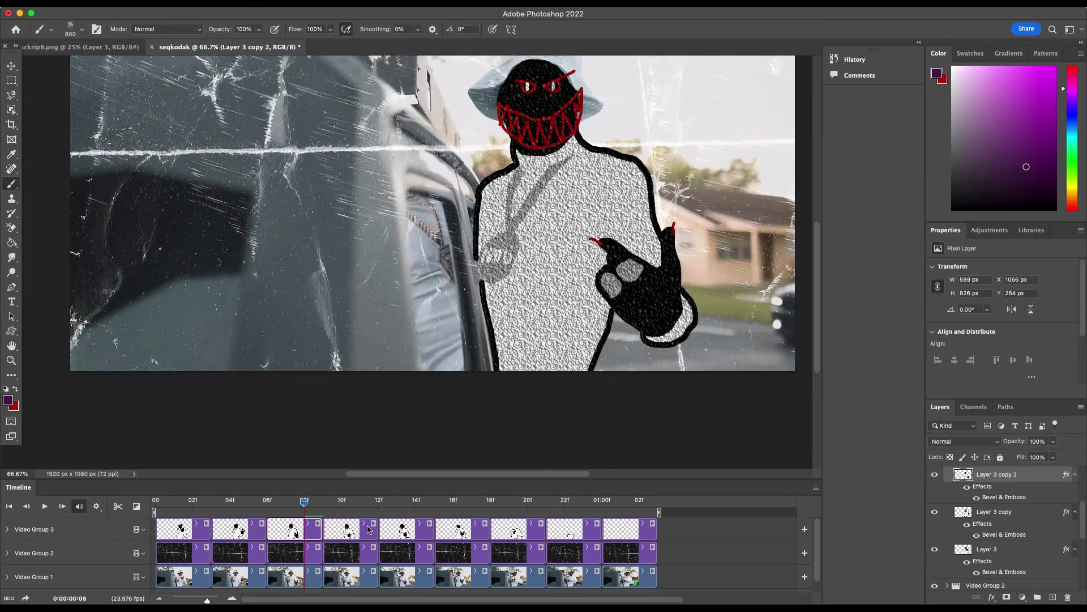
{"action": "left_click", "coordinate": [1032, 146]}
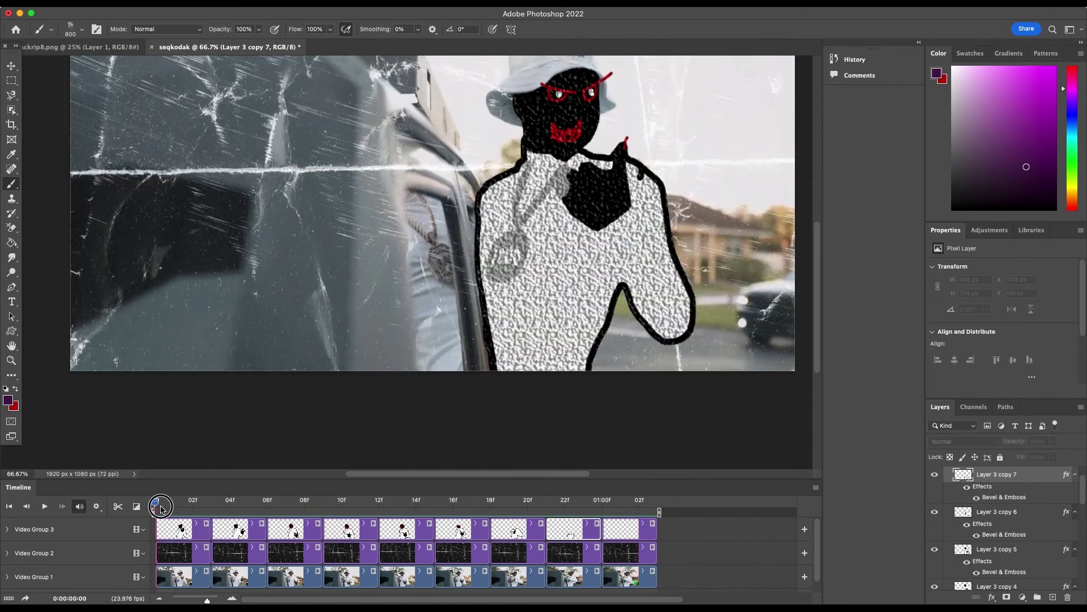
{"action": "key", "text": "space"}
Paint a purple wash over the first frame's background footage layer, across the left and top right
{"action": "left_click", "coordinate": [190, 581]}
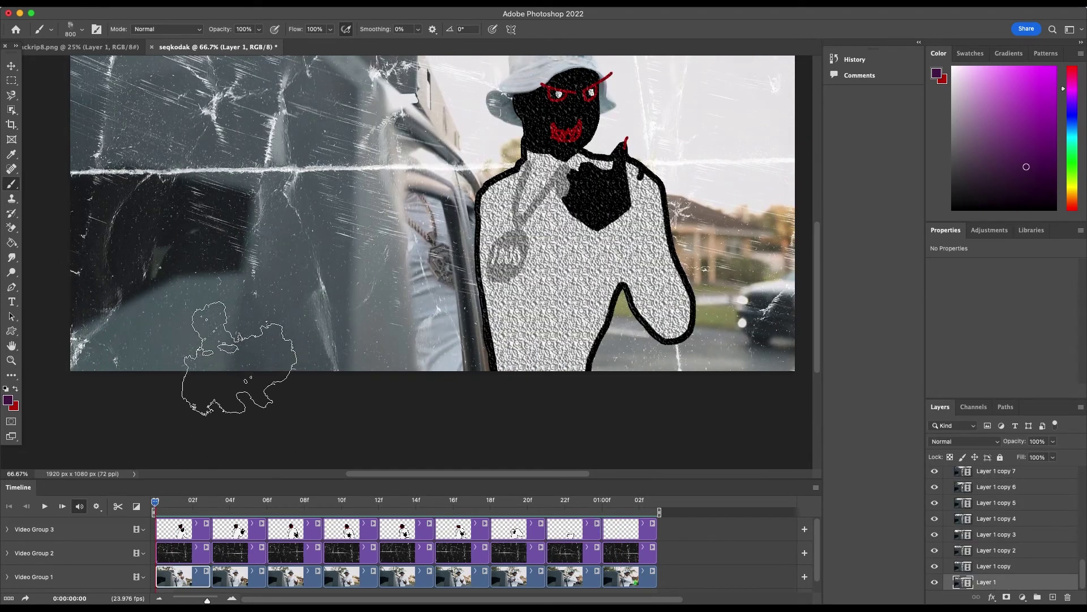
{"action": "scroll", "coordinate": [226, 357], "scroll_direction": "up", "scroll_amount": 5}
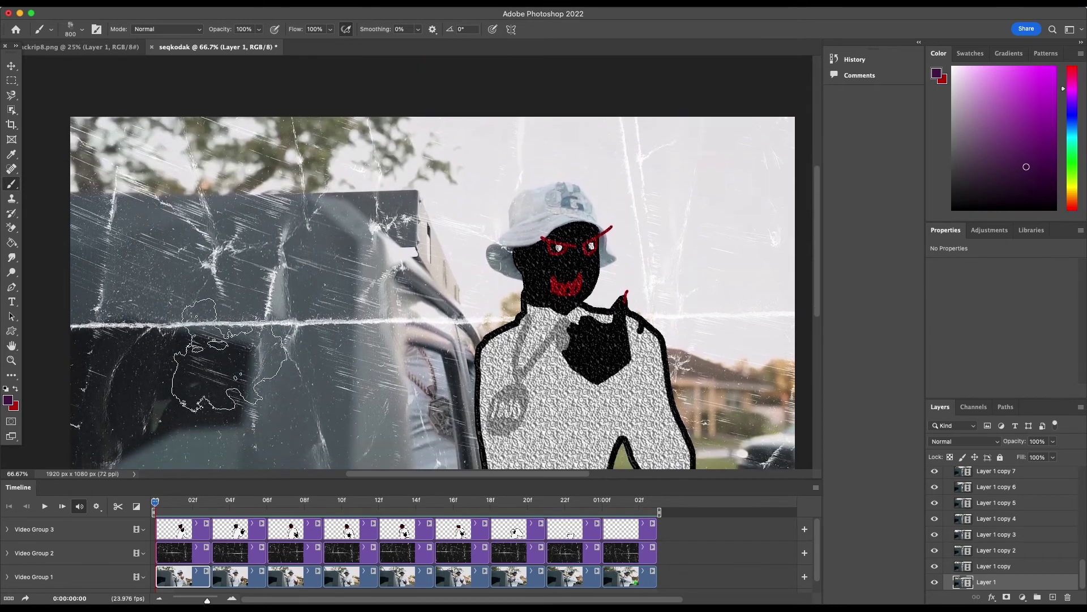
{"action": "scroll", "coordinate": [230, 357], "scroll_direction": "down", "scroll_amount": 3}
{"action": "scroll", "coordinate": [220, 354], "scroll_direction": "up", "scroll_amount": 1}
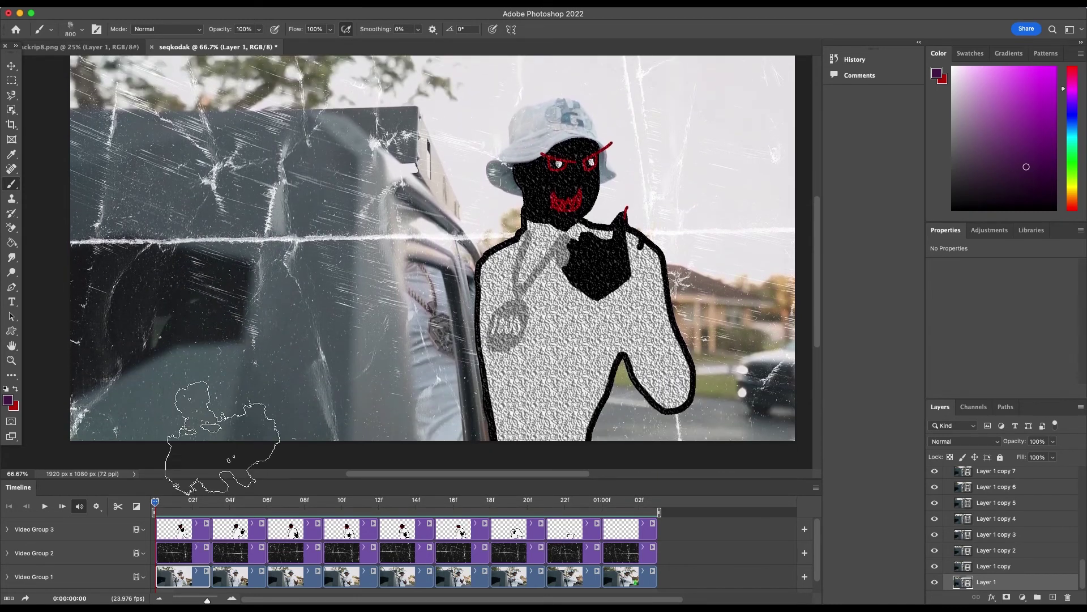
{"action": "mouse_move", "coordinate": [113, 102]}
{"action": "left_mouse_down"}
{"action": "mouse_move", "coordinate": [102, 170]}
{"action": "mouse_move", "coordinate": [138, 267]}
{"action": "mouse_move", "coordinate": [182, 339]}
{"action": "mouse_move", "coordinate": [287, 422]}
{"action": "mouse_move", "coordinate": [231, 367]}
{"action": "mouse_move", "coordinate": [708, 312]}
{"action": "mouse_move", "coordinate": [796, 413]}
{"action": "mouse_move", "coordinate": [685, 164]}
{"action": "mouse_move", "coordinate": [732, 54]}
{"action": "left_mouse_up"}
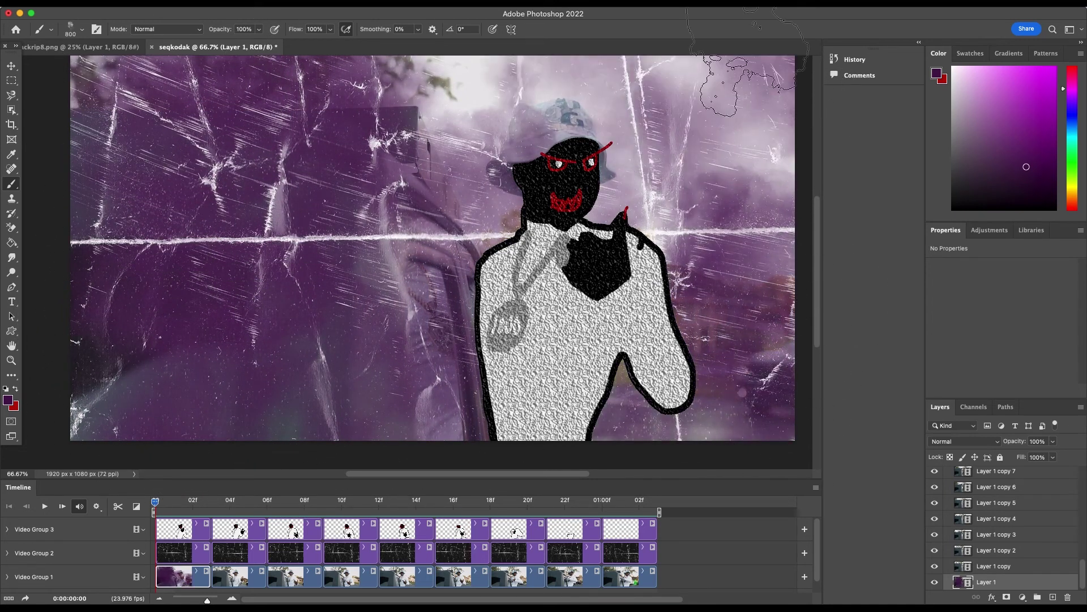
{"action": "mouse_move", "coordinate": [473, 47]}
{"action": "left_mouse_down"}
{"action": "mouse_move", "coordinate": [495, 98]}
{"action": "mouse_move", "coordinate": [512, 43]}
{"action": "left_mouse_up"}
{"action": "left_click_drag", "start_coordinate": [155, 503], "coordinate": [247, 503]}
Brush purple over the backgrounds of the next two frames, including the left wall and right side
{"action": "left_click", "coordinate": [238, 577]}
{"action": "left_click_drag", "start_coordinate": [125, 124], "coordinate": [272, 368]}
{"action": "scroll", "coordinate": [631, 412], "scroll_direction": "right", "scroll_amount": 10}
{"action": "scroll", "coordinate": [631, 413], "scroll_direction": "left", "scroll_amount": 10}
{"action": "left_click_drag", "start_coordinate": [631, 412], "coordinate": [337, 91]}
{"action": "key", "text": "Right"}
{"action": "key", "text": "Right"}
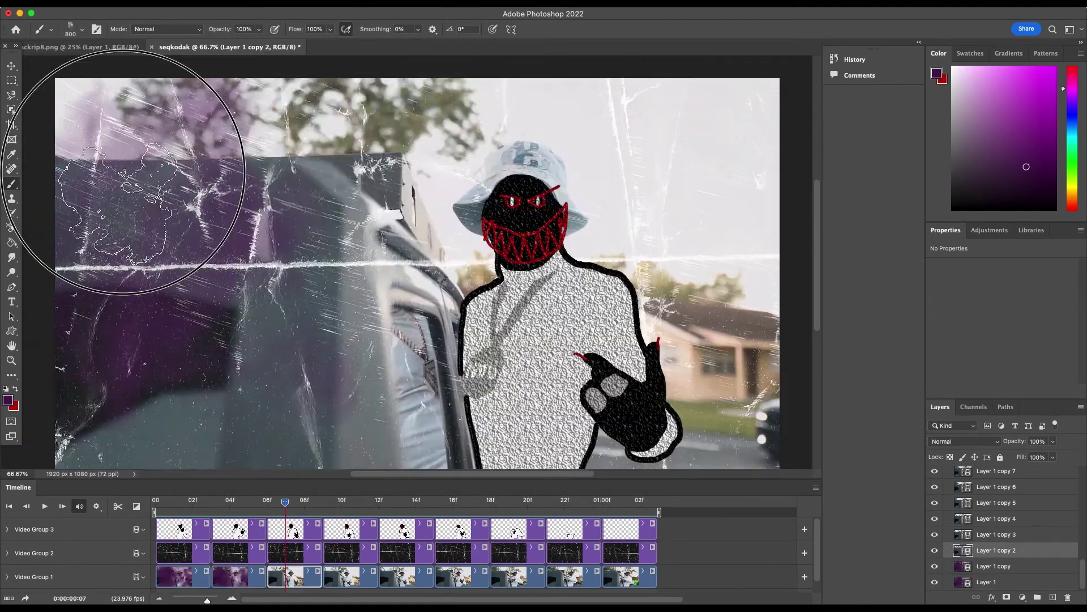
{"action": "left_click_drag", "start_coordinate": [365, 299], "coordinate": [363, 405]}
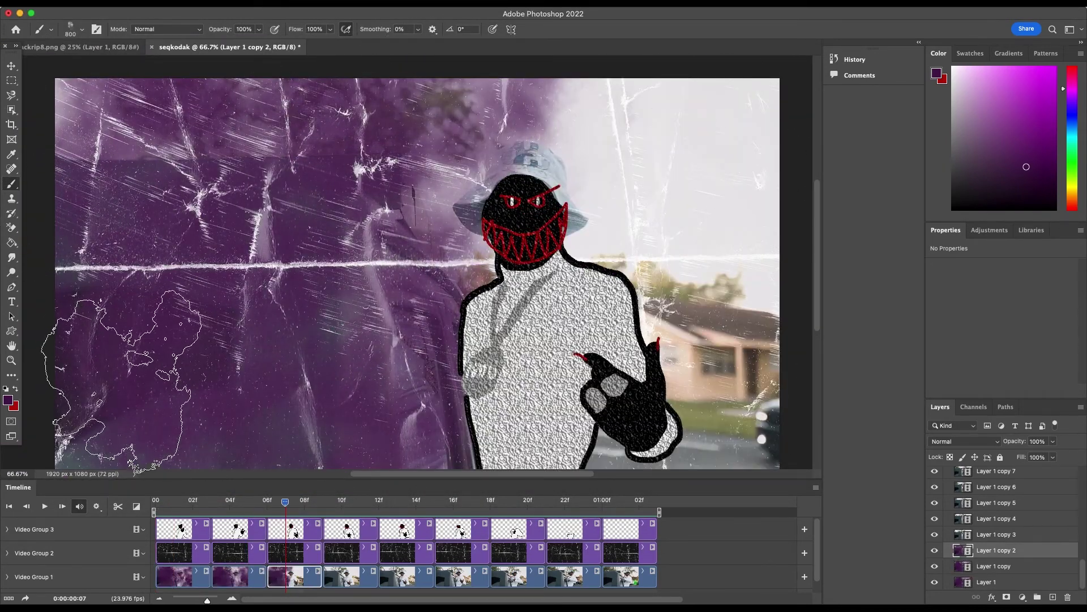
{"action": "mouse_move", "coordinate": [672, 139]}
{"action": "left_mouse_down"}
{"action": "mouse_move", "coordinate": [827, 363]}
{"action": "mouse_move", "coordinate": [714, 186]}
{"action": "mouse_move", "coordinate": [655, 461]}
{"action": "left_mouse_up"}
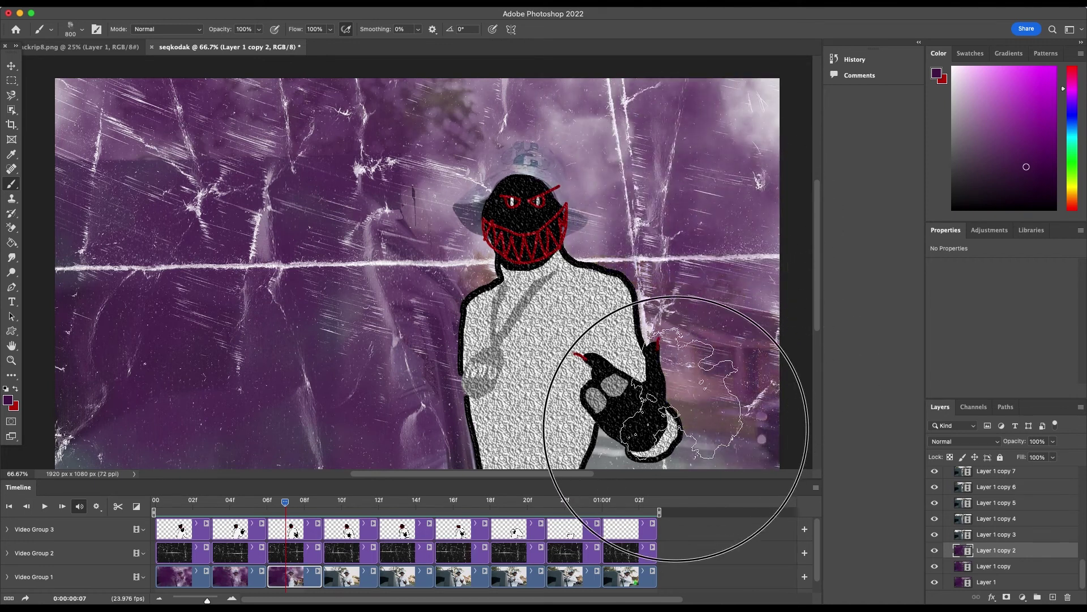
Continue brushing purple over each remaining frame's background through to the last frame
{"action": "key", "text": "Right"}
{"action": "key", "text": "Right"}
{"action": "key", "text": "Right"}
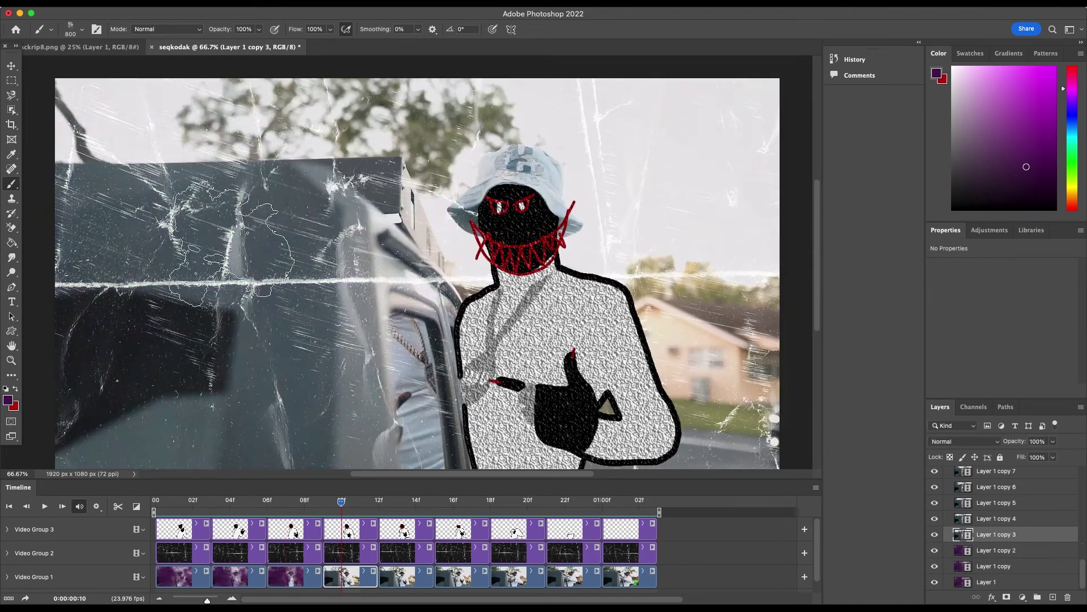
{"action": "mouse_move", "coordinate": [322, 283]}
{"action": "left_mouse_down"}
{"action": "mouse_move", "coordinate": [208, 320]}
{"action": "mouse_move", "coordinate": [300, 360]}
{"action": "mouse_move", "coordinate": [378, 302]}
{"action": "mouse_move", "coordinate": [364, 231]}
{"action": "mouse_move", "coordinate": [134, 389]}
{"action": "mouse_move", "coordinate": [691, 249]}
{"action": "mouse_move", "coordinate": [703, 408]}
{"action": "mouse_move", "coordinate": [816, 147]}
{"action": "mouse_move", "coordinate": [731, 351]}
{"action": "mouse_move", "coordinate": [827, 243]}
{"action": "mouse_move", "coordinate": [738, 432]}
{"action": "mouse_move", "coordinate": [697, 331]}
{"action": "mouse_move", "coordinate": [600, 277]}
{"action": "left_mouse_up"}
{"action": "key", "text": "Right"}
{"action": "key", "text": "Right"}
{"action": "key", "text": "Right"}
{"action": "left_click_drag", "start_coordinate": [279, 364], "coordinate": [524, 482]}
{"action": "left_click_drag", "start_coordinate": [397, 502], "coordinate": [454, 503]}
{"action": "left_click", "coordinate": [460, 577]}
{"action": "left_click_drag", "start_coordinate": [703, 340], "coordinate": [194, 364]}
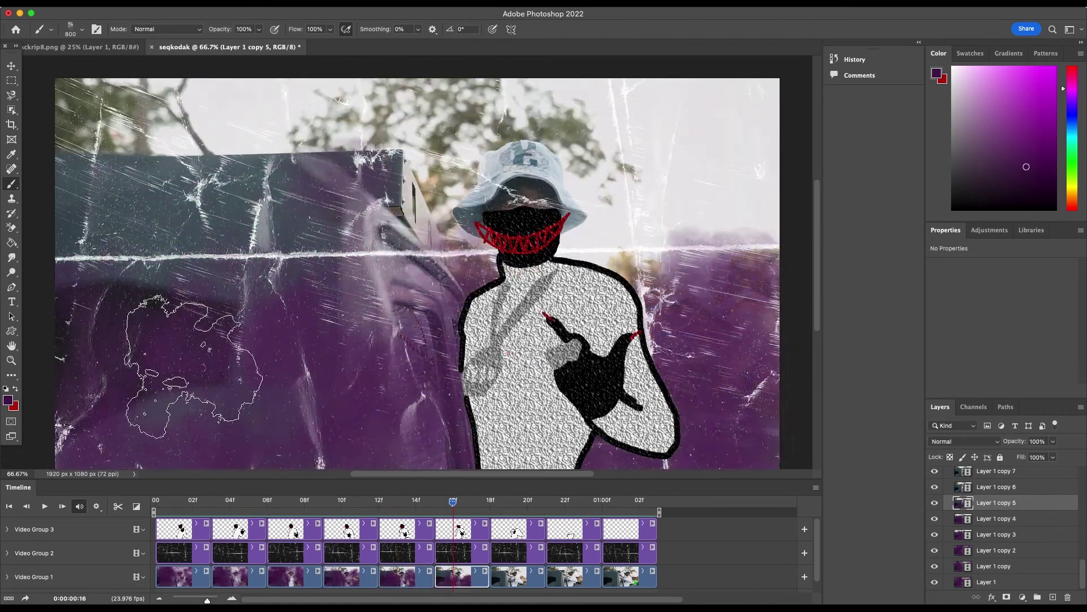
{"action": "left_click", "coordinate": [516, 577]}
{"action": "left_click_drag", "start_coordinate": [454, 502], "coordinate": [605, 503]}
{"action": "left_click", "coordinate": [572, 576]}
Play back the painted animation to check the purple wash
{"action": "key", "text": "space"}
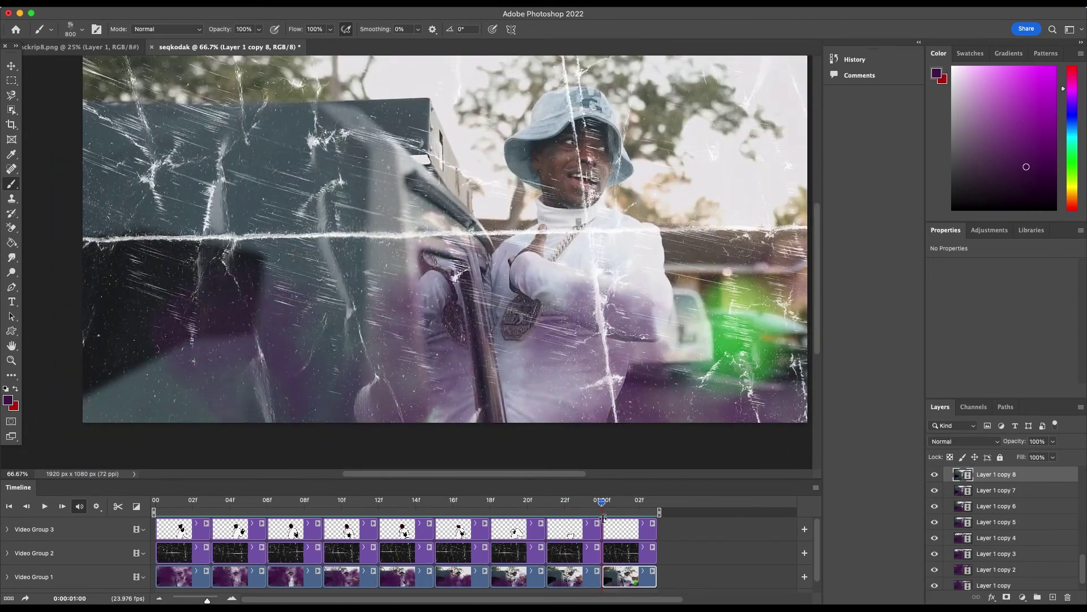
{"action": "key", "text": "space"}
{"action": "key", "text": "space"}
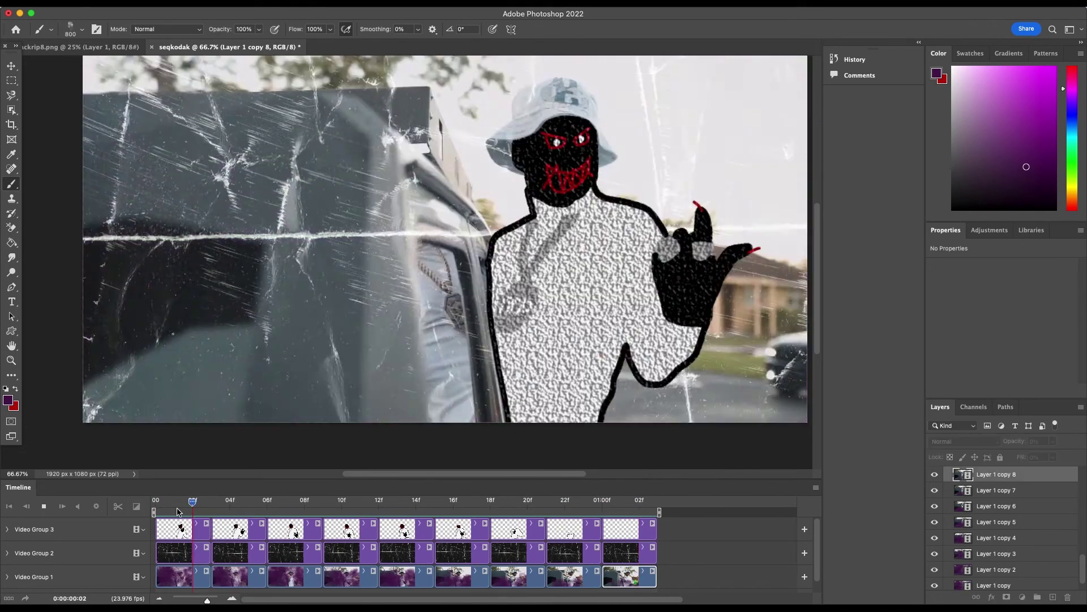
{"action": "key", "text": "space"}
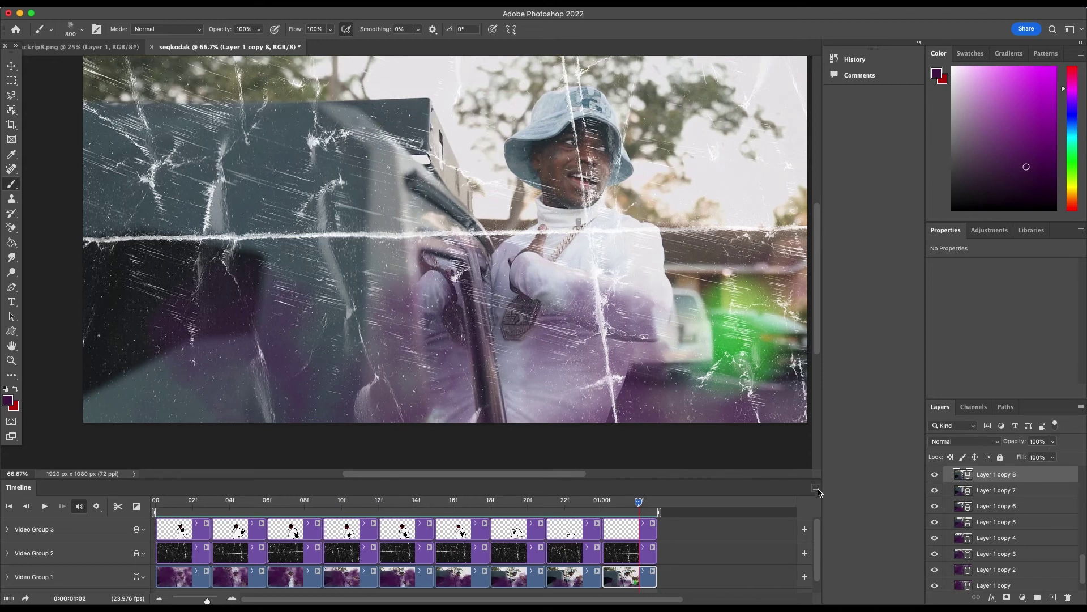
Render the animation as H.264 High Quality video seqkodak.mp4, then return to Premiere Pro
{"action": "left_click", "coordinate": [818, 490]}
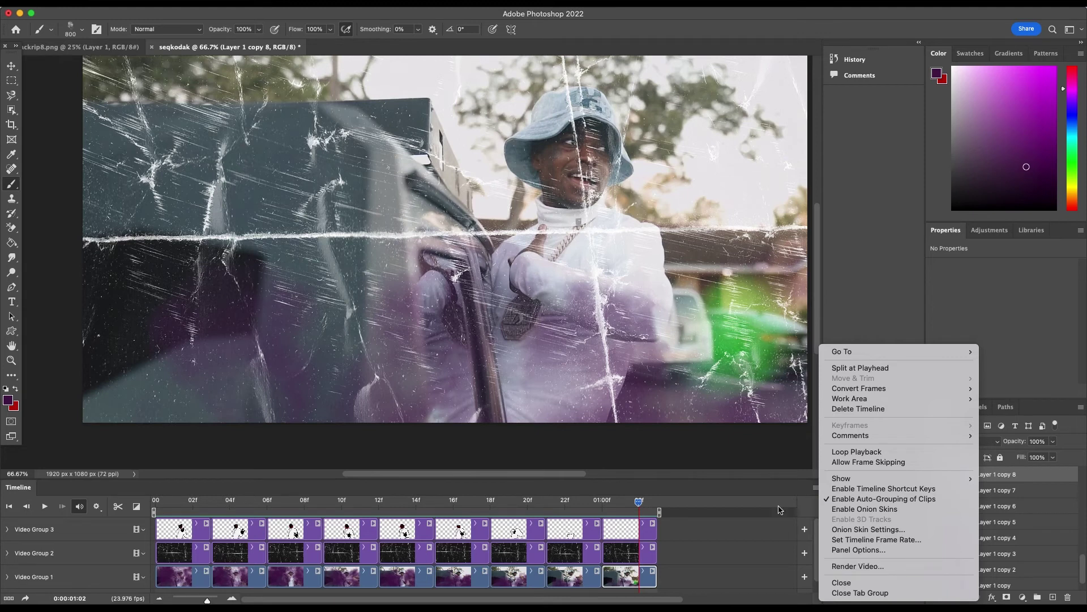
{"action": "left_click", "coordinate": [854, 566]}
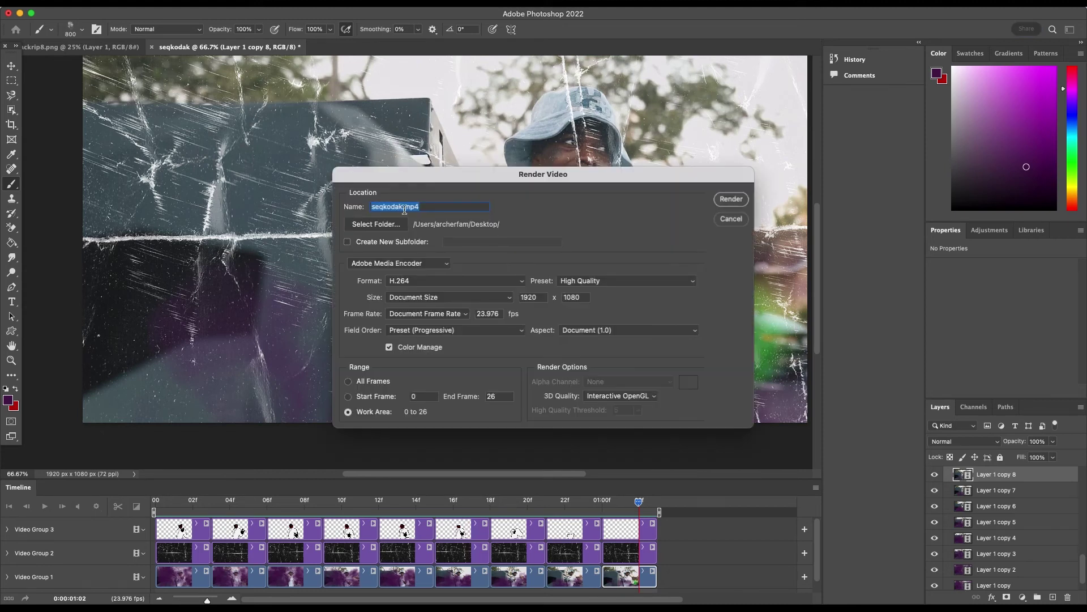
{"action": "left_click", "coordinate": [403, 207]}
{"action": "left_click", "coordinate": [725, 198]}
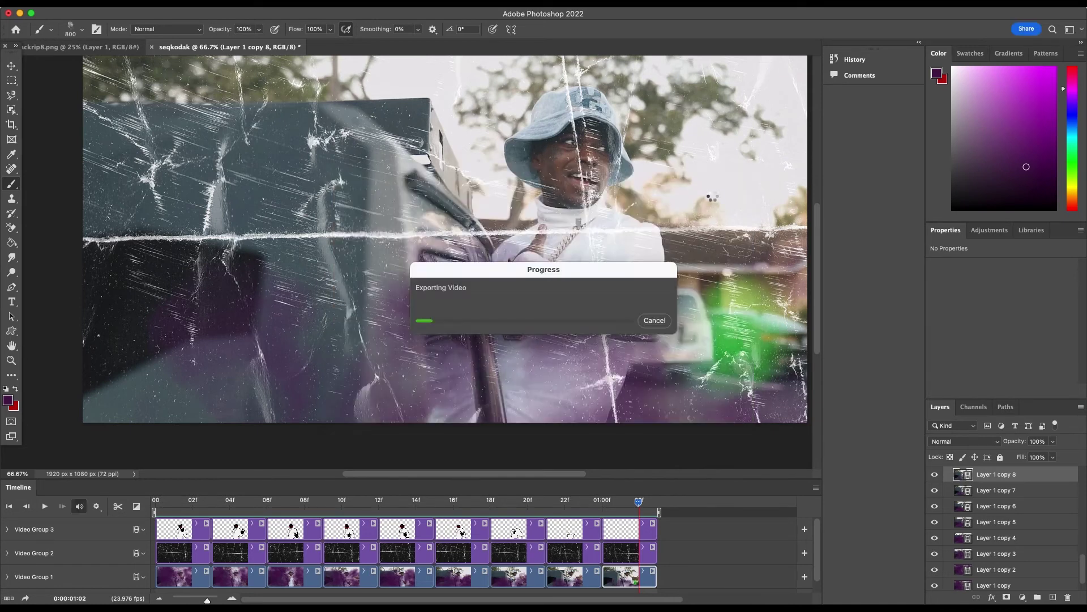
{"action": "mouse_move", "coordinate": [798, 600]}
{"action": "left_click", "coordinate": [705, 585]}
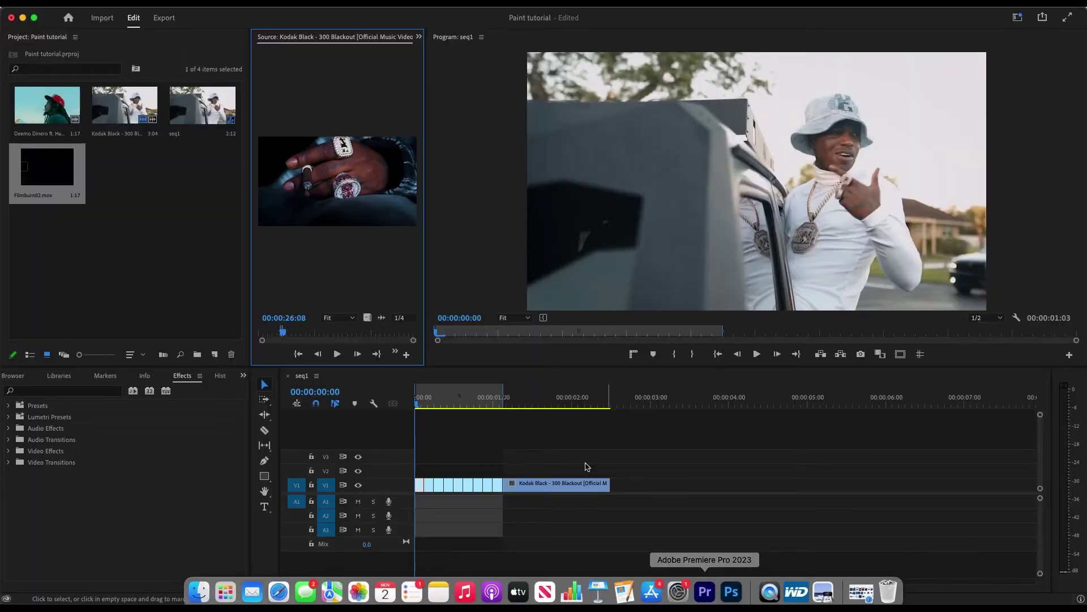
Import seqkodak1.mp4 from the Desktop tutorial stills folder into the project
{"action": "right_click", "coordinate": [145, 278]}
{"action": "left_click", "coordinate": [188, 361]}
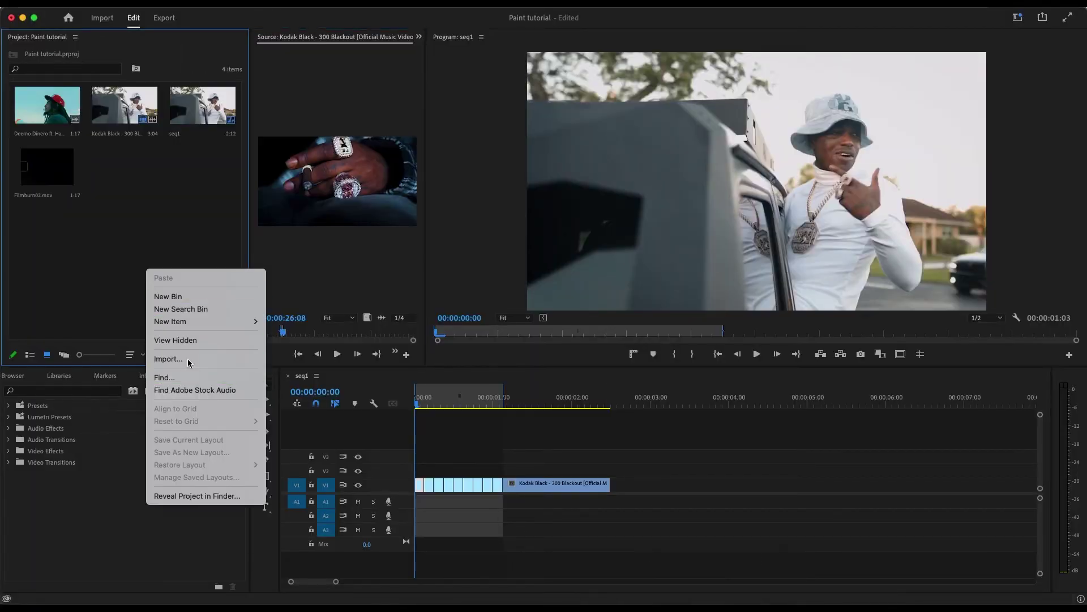
{"action": "key", "text": "super+i"}
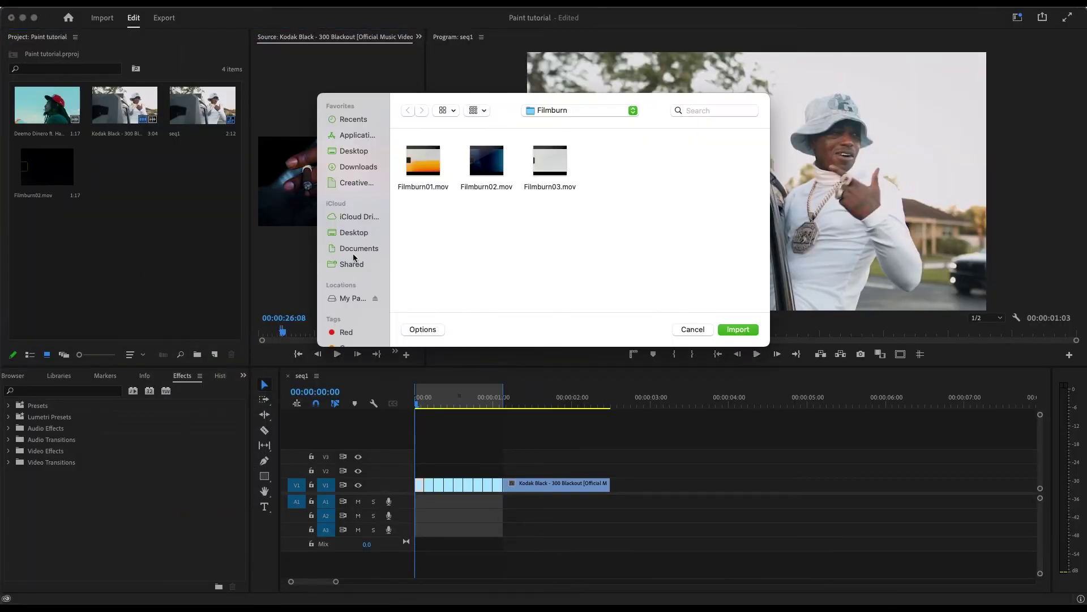
{"action": "left_click", "coordinate": [354, 233]}
{"action": "double_click", "coordinate": [506, 250]}
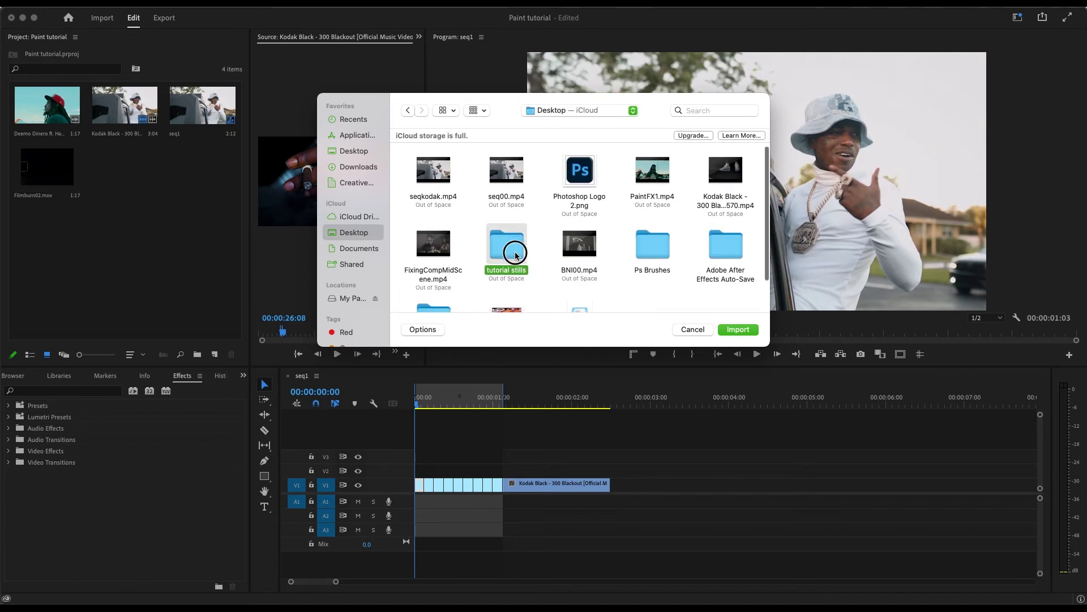
{"action": "left_click", "coordinate": [424, 175]}
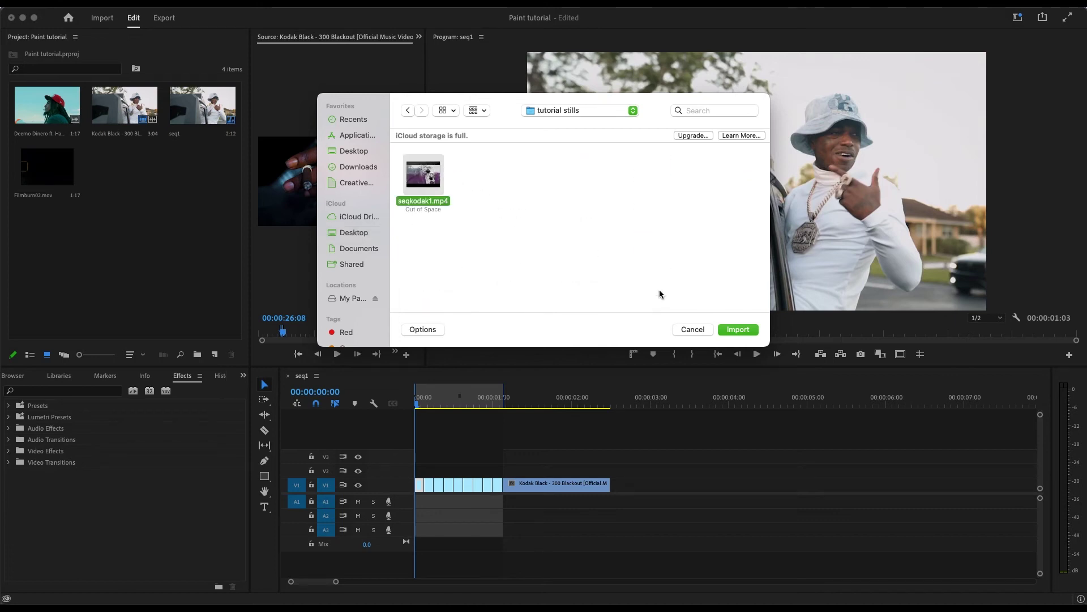
{"action": "left_click", "coordinate": [738, 330]}
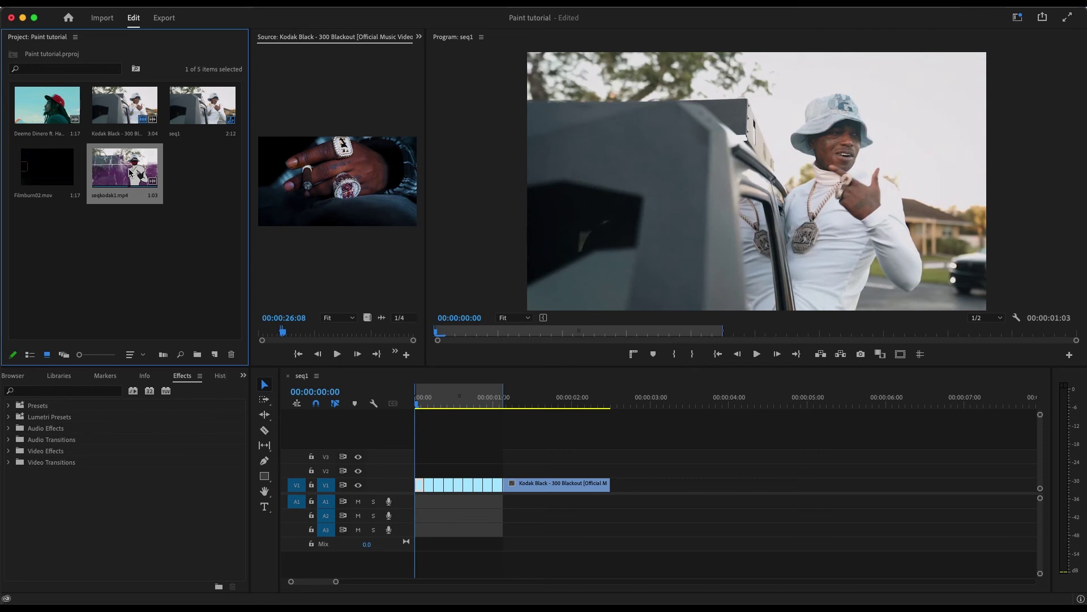
Place seqkodak1.mp4 at the start of V1, trim the first clip slightly, and enable the Scale stopwatch
{"action": "left_click_drag", "start_coordinate": [141, 180], "coordinate": [414, 468]}
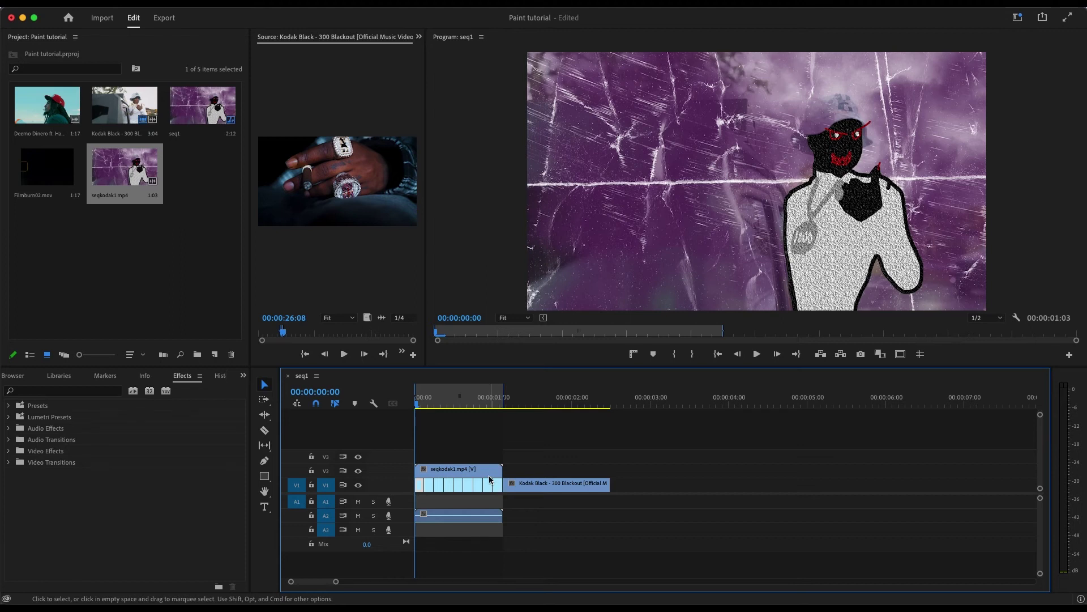
{"action": "mouse_move", "coordinate": [436, 404]}
{"action": "left_mouse_down"}
{"action": "mouse_move", "coordinate": [517, 404]}
{"action": "mouse_move", "coordinate": [415, 406]}
{"action": "left_mouse_up"}
{"action": "left_click", "coordinate": [457, 470]}
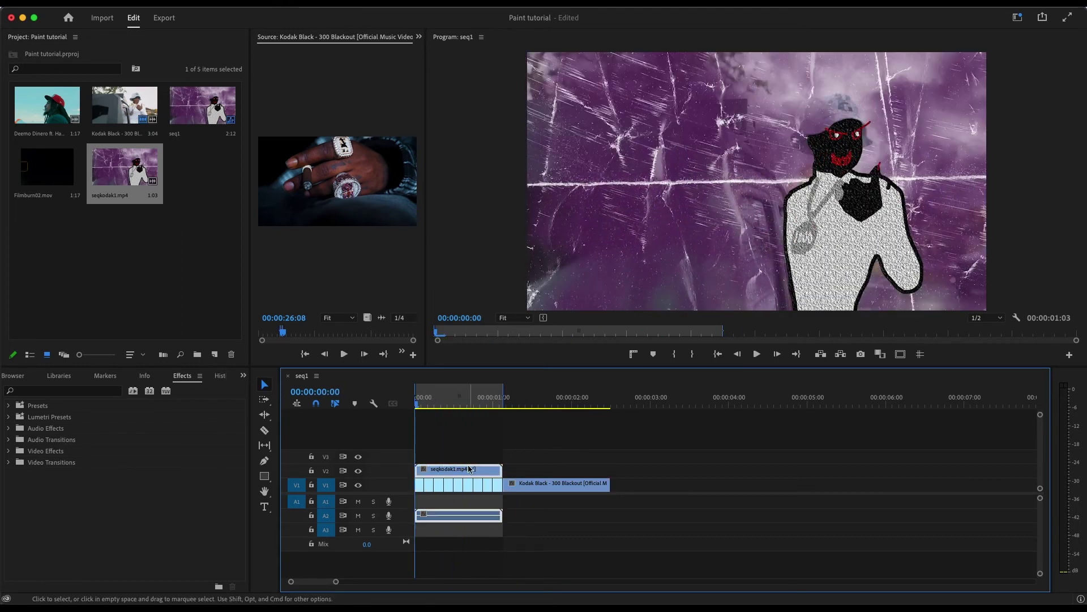
{"action": "left_click", "coordinate": [499, 490]}
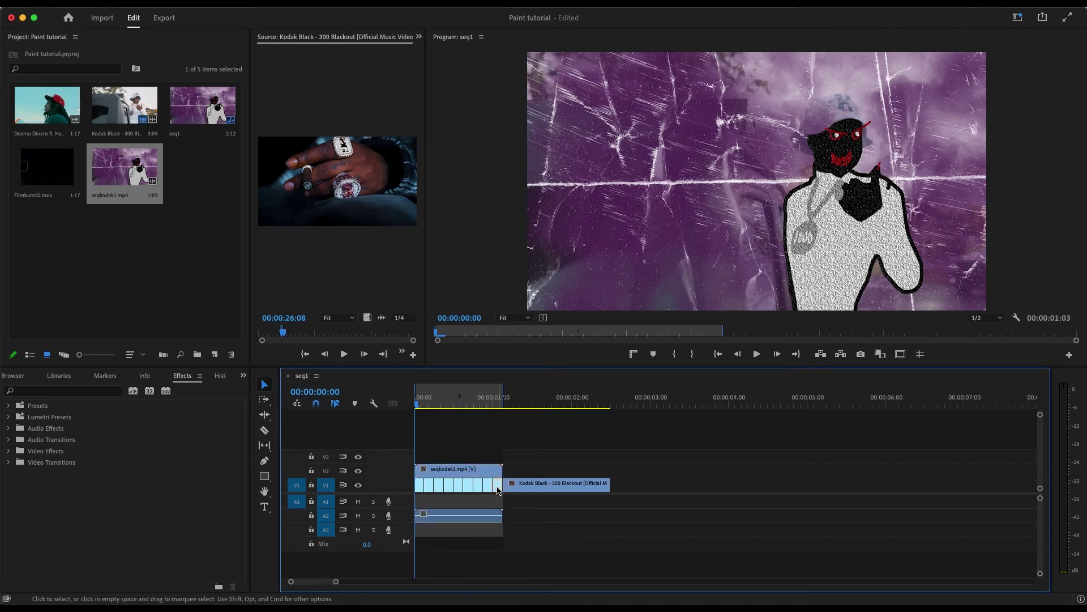
{"action": "left_click_drag", "start_coordinate": [498, 490], "coordinate": [464, 483]}
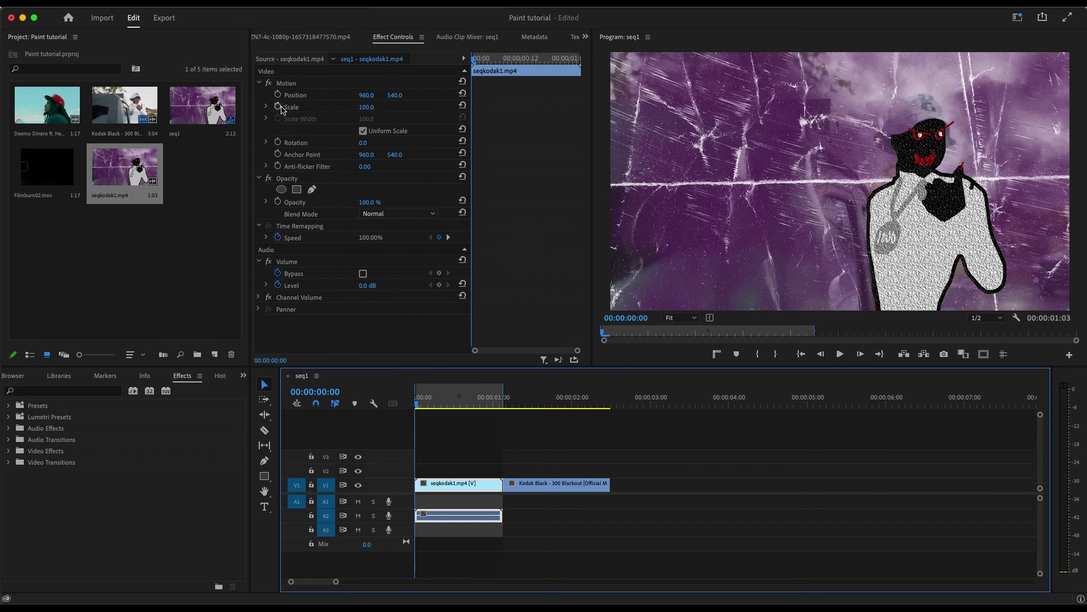
{"action": "left_click", "coordinate": [279, 107]}
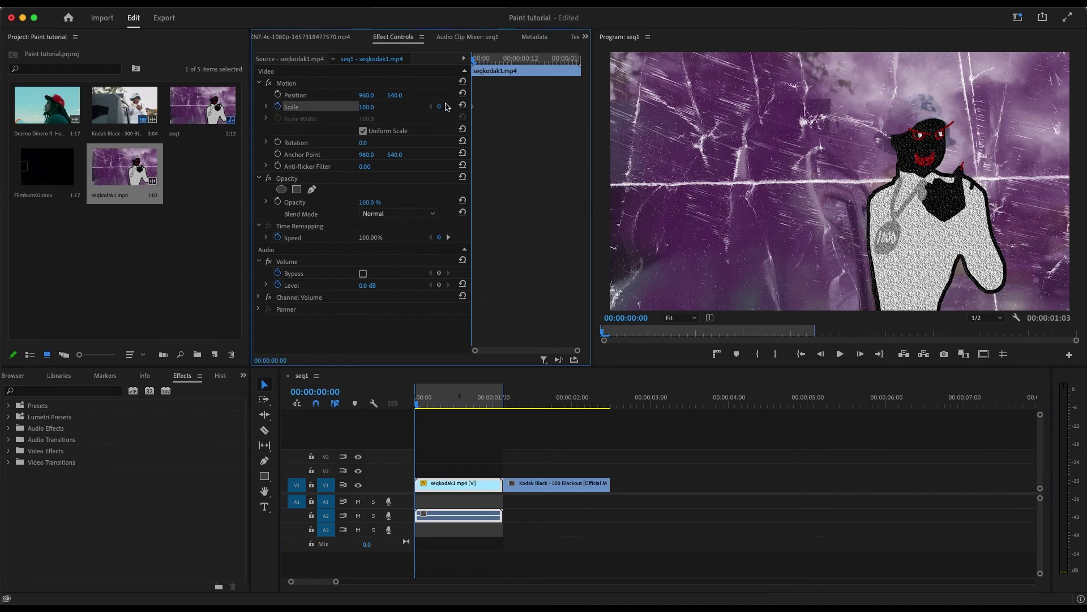
Keyframe the overlay's Scale at 140 on the first frame and 100 later in the clip
{"action": "left_click", "coordinate": [377, 108]}
{"action": "type", "text": "140"}
{"action": "key", "text": "Return"}
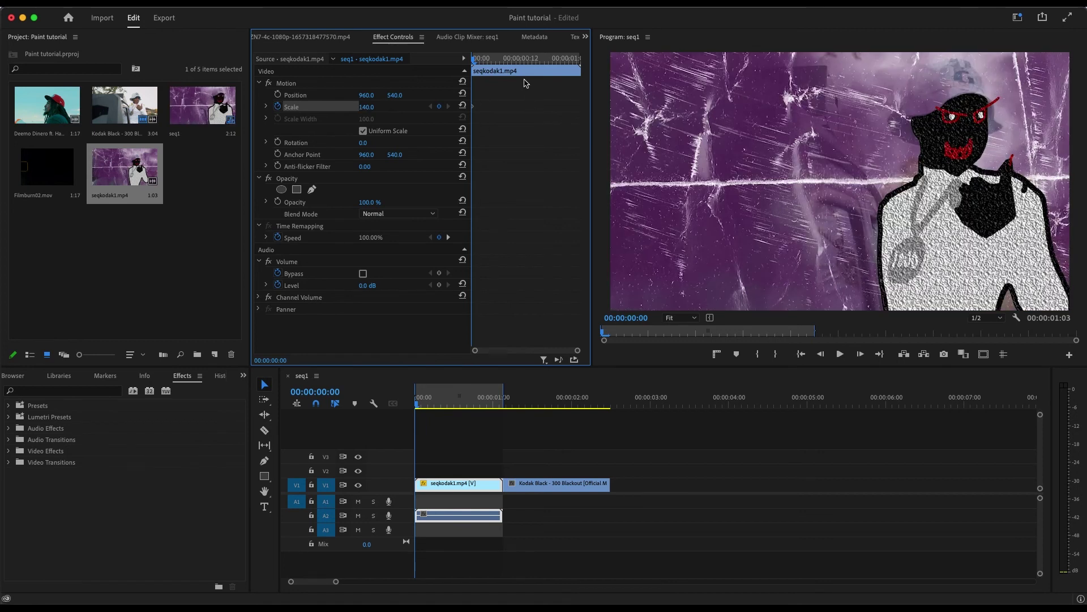
{"action": "left_click", "coordinate": [504, 59]}
{"action": "left_click", "coordinate": [374, 106]}
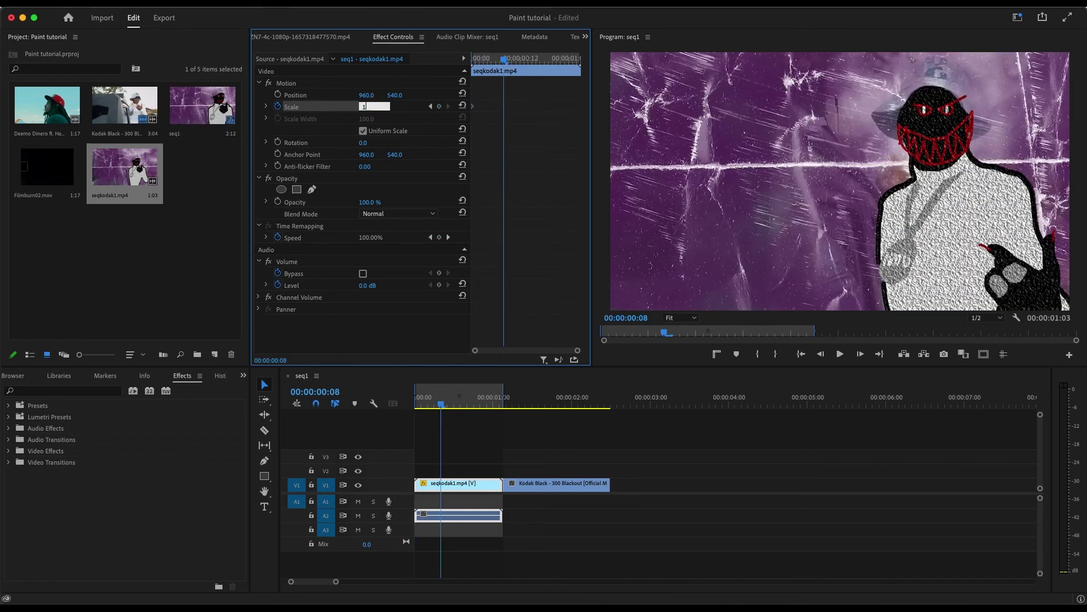
{"action": "type", "text": "100"}
{"action": "key", "text": "Return"}
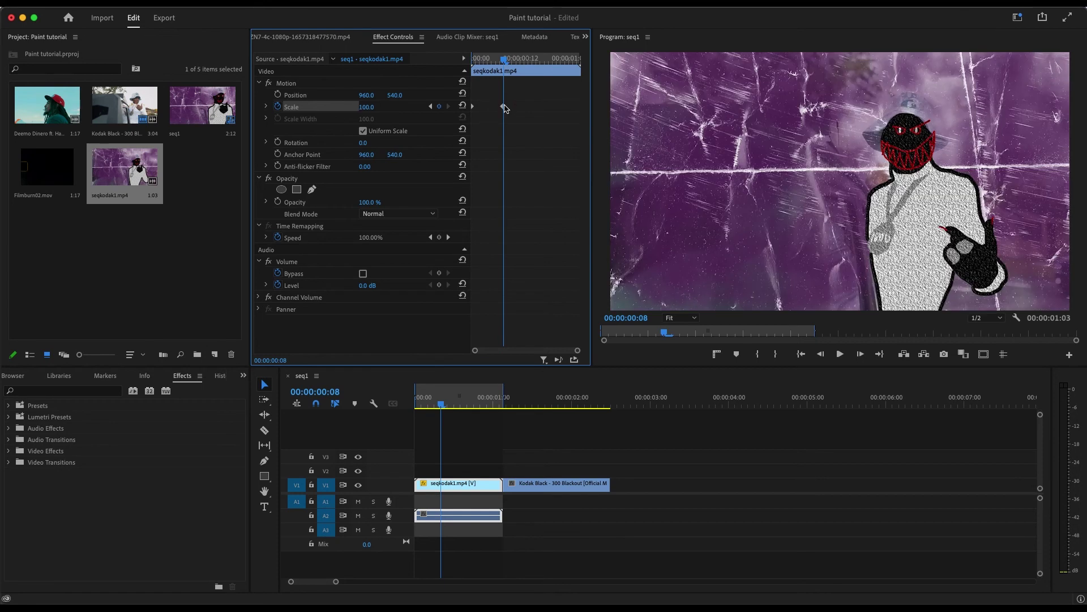
{"action": "left_click_drag", "start_coordinate": [505, 107], "coordinate": [585, 109]}
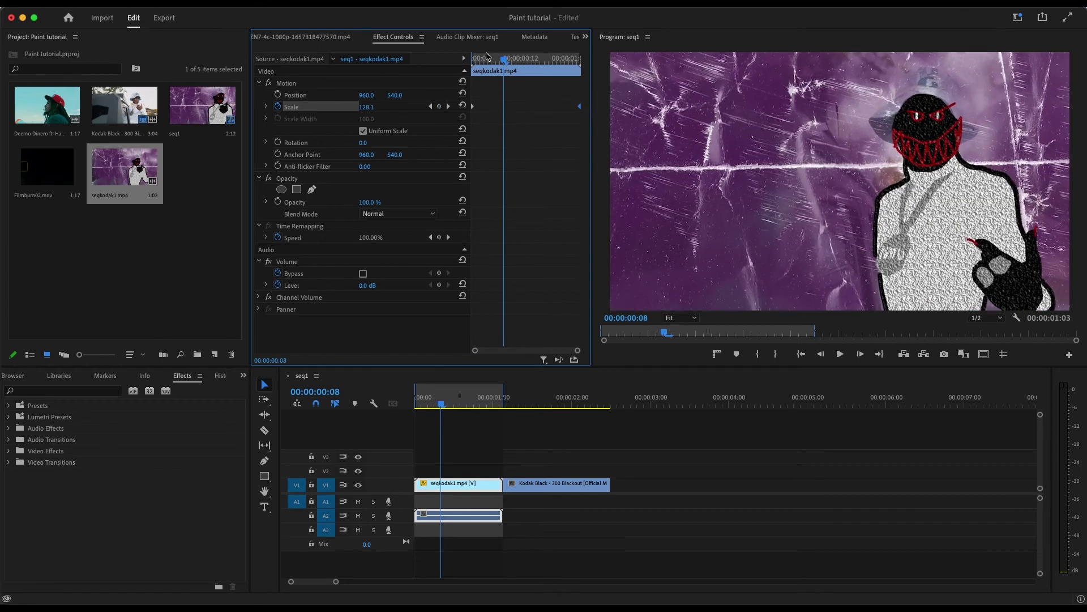
Scrub and play back the sequence start to preview the zoom-out
{"action": "left_click_drag", "start_coordinate": [486, 55], "coordinate": [435, 119]}
{"action": "key", "text": "space"}
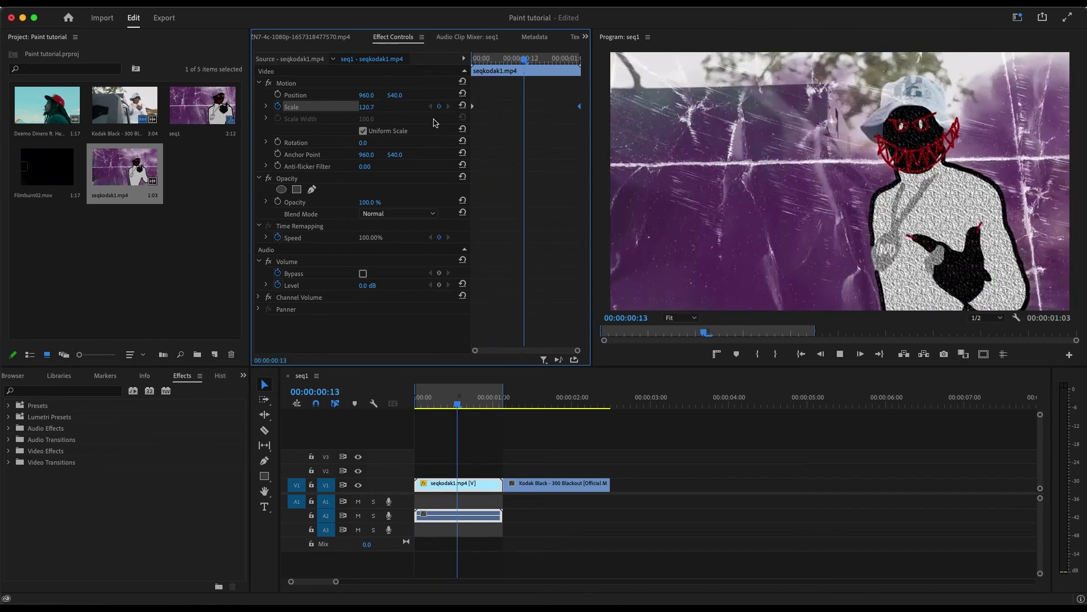
{"action": "key", "text": "space"}
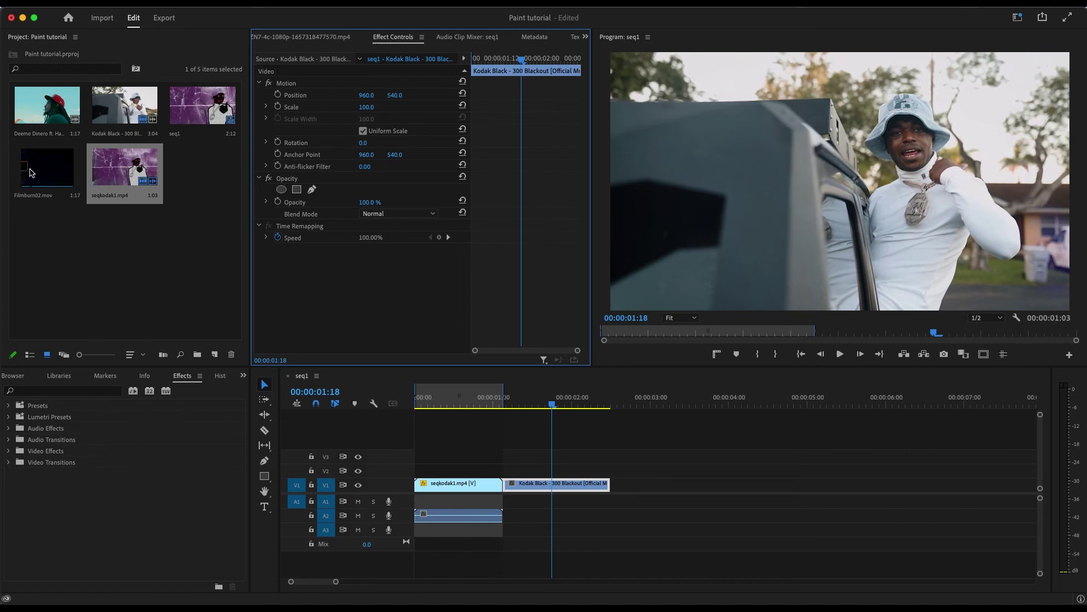
Put Filmburn02.mov on V2 over the cut, scale it to frame size, and speed it to 500%
{"action": "mouse_move", "coordinate": [31, 172]}
{"action": "left_mouse_down"}
{"action": "mouse_move", "coordinate": [150, 214]}
{"action": "mouse_move", "coordinate": [497, 449]}
{"action": "mouse_move", "coordinate": [477, 451]}
{"action": "mouse_move", "coordinate": [496, 468]}
{"action": "left_mouse_up"}
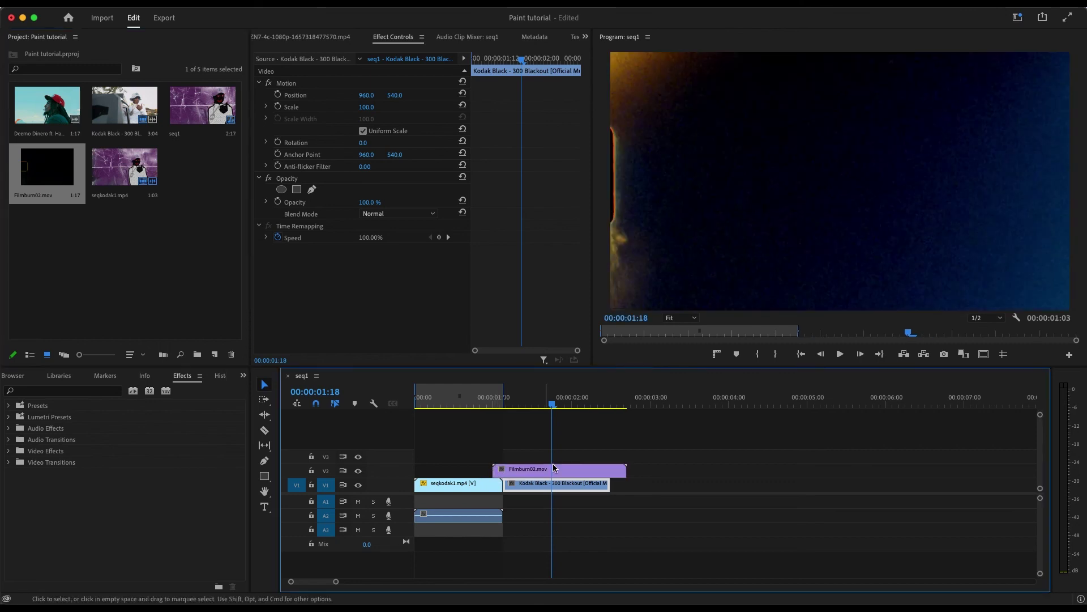
{"action": "right_click", "coordinate": [553, 469]}
{"action": "left_click", "coordinate": [604, 462]}
{"action": "right_click", "coordinate": [605, 469]}
{"action": "left_click", "coordinate": [657, 368]}
{"action": "type", "text": "500"}
{"action": "key", "text": "Return"}
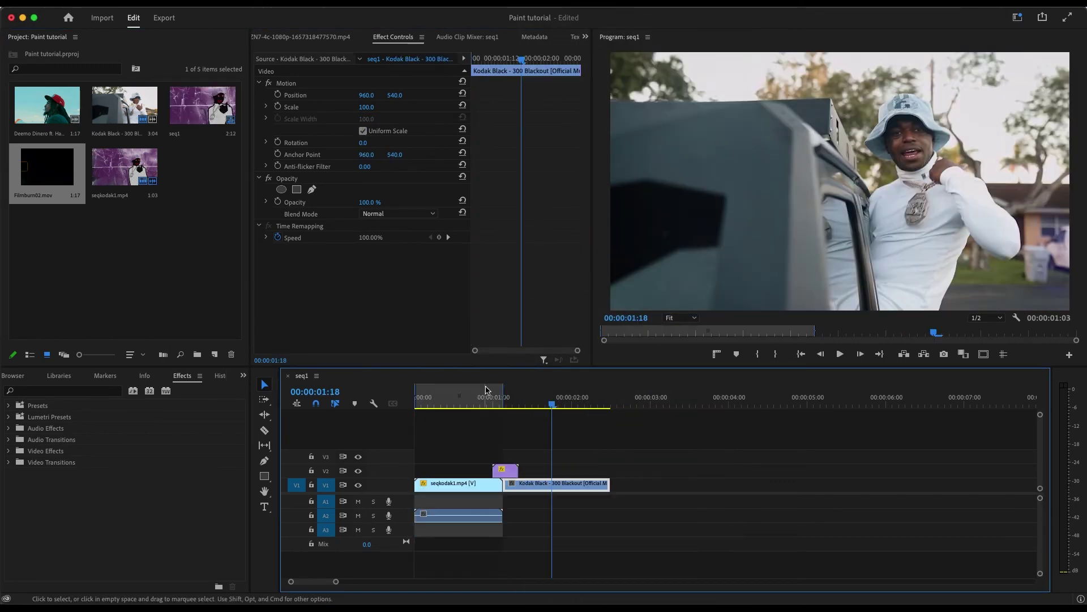
Set the film-burn clip's Opacity blend mode to Screen and play back the transition
{"action": "left_click_drag", "start_coordinate": [486, 389], "coordinate": [390, 403]}
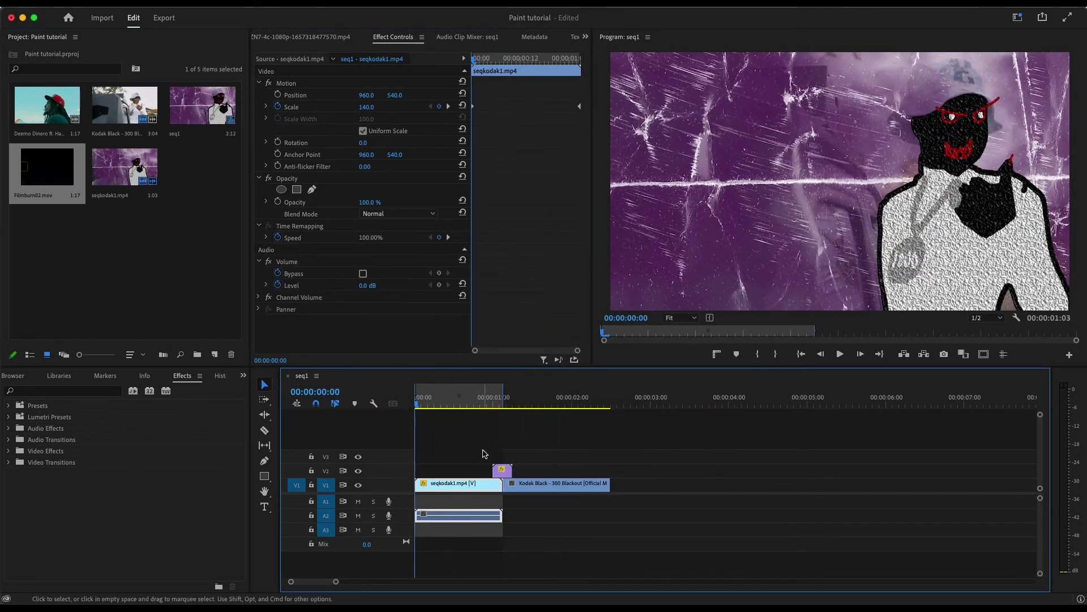
{"action": "key", "text": "space"}
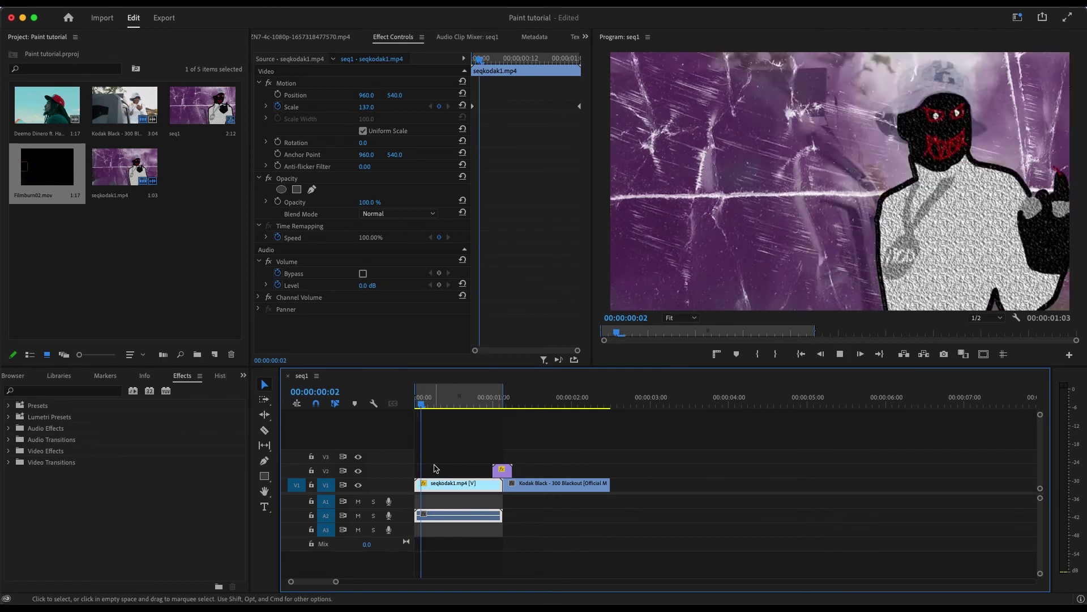
{"action": "key", "text": "space"}
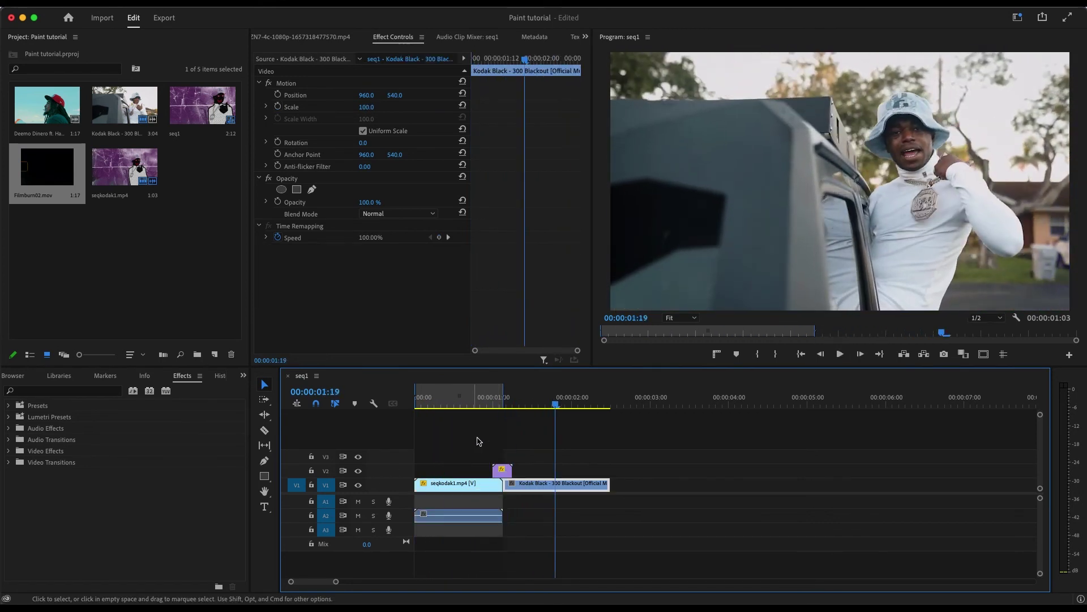
{"action": "left_click_drag", "start_coordinate": [517, 397], "coordinate": [508, 401]}
{"action": "left_click", "coordinate": [502, 471]}
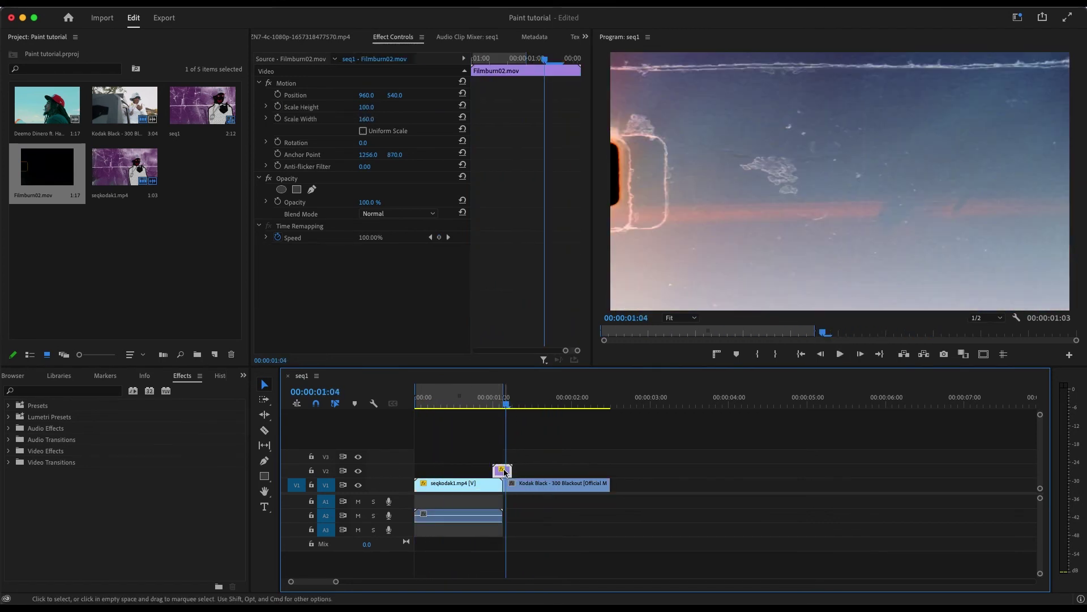
{"action": "left_click", "coordinate": [391, 214]}
{"action": "left_click", "coordinate": [394, 330]}
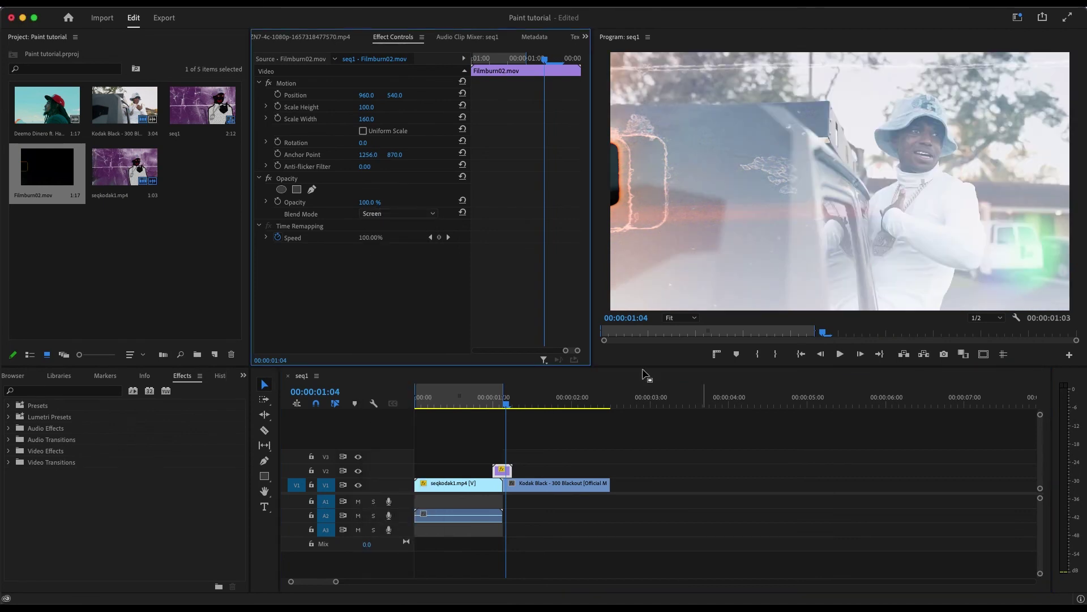
{"action": "left_click_drag", "start_coordinate": [487, 403], "coordinate": [372, 408]}
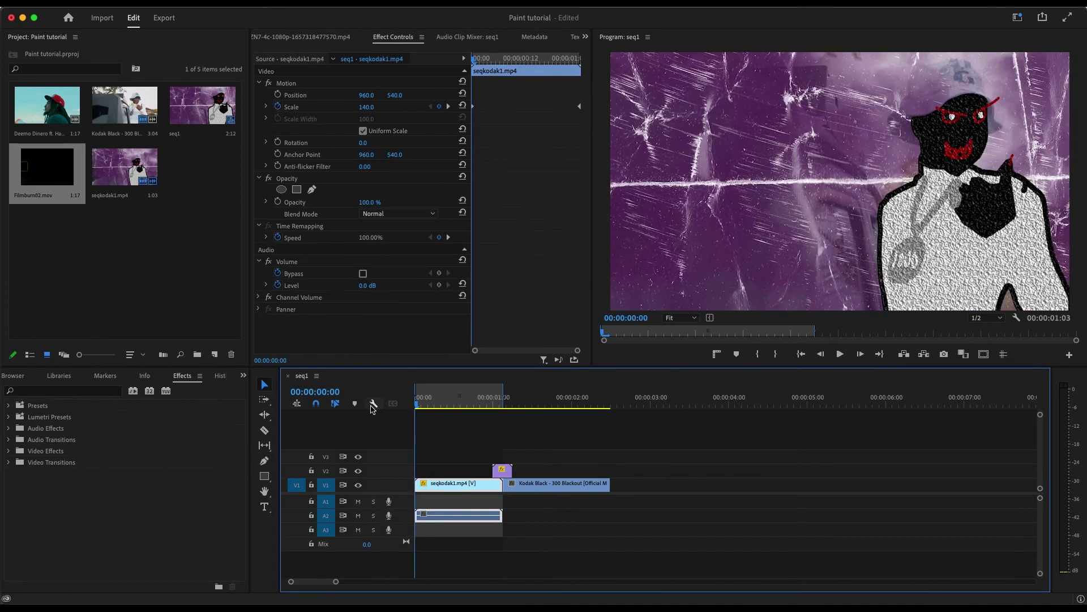
{"action": "key", "text": "space"}
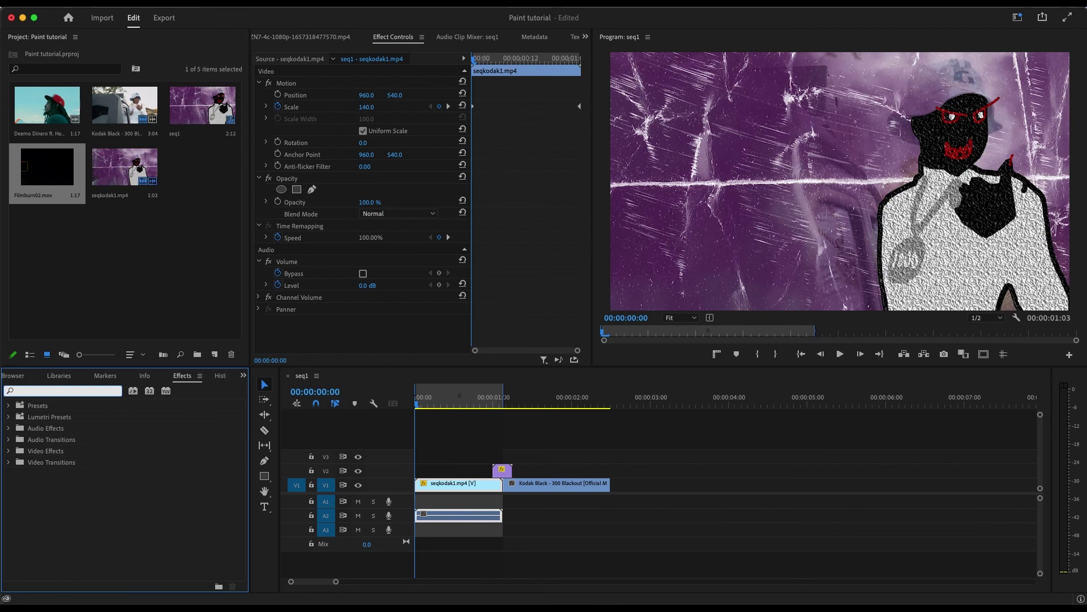
Drop Lumetri Color on seqkodak1.mp4 and pick the CineSpace2383sRGB6bit Creative look at 78.6 intensity
{"action": "type", "text": "lumetri"}
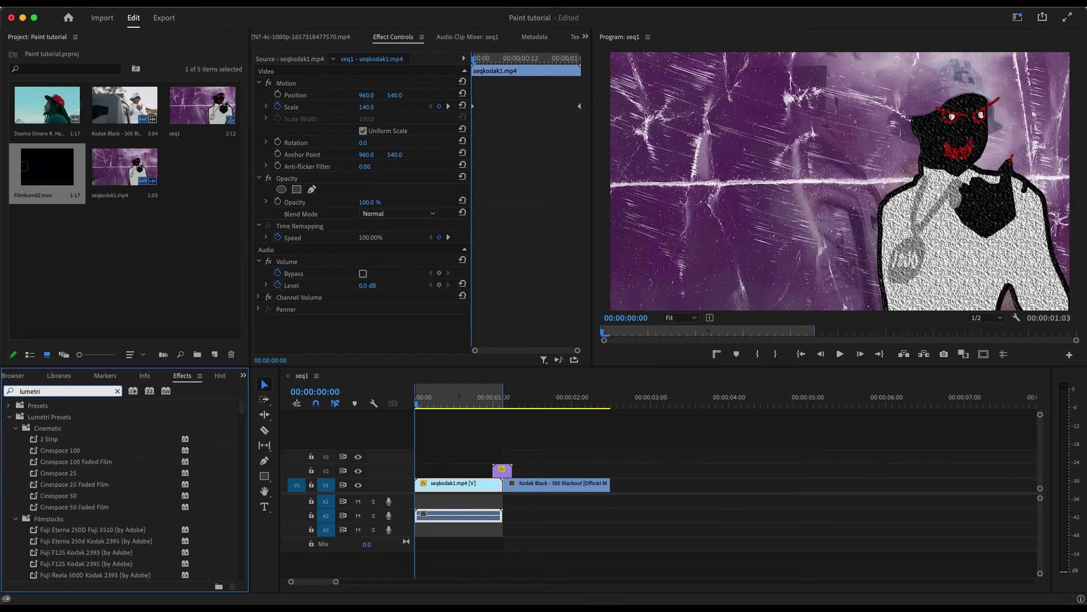
{"action": "type", "text": " color"}
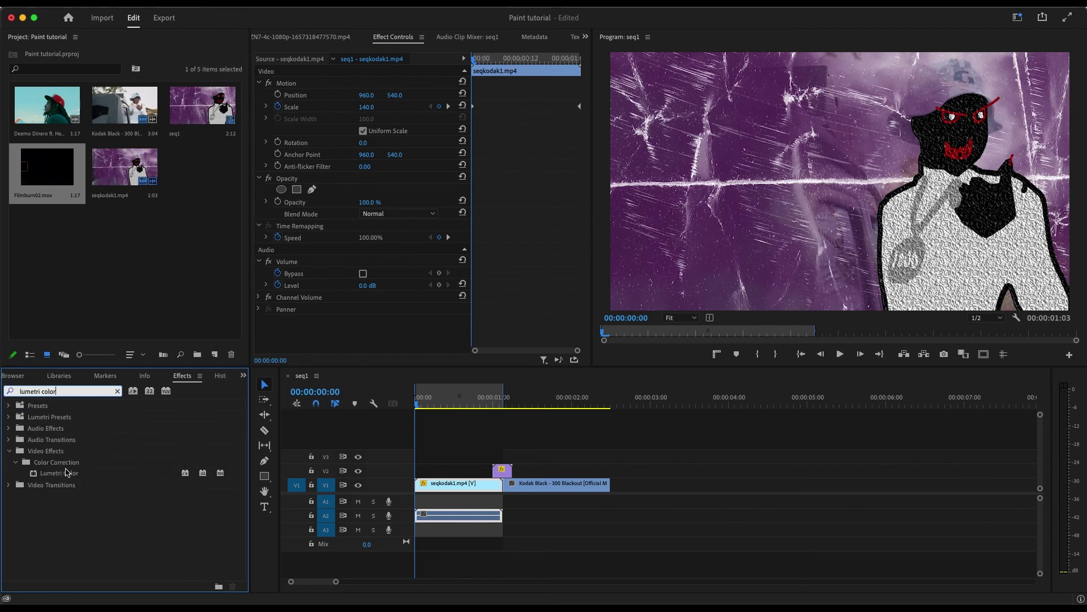
{"action": "left_click_drag", "start_coordinate": [67, 472], "coordinate": [466, 483]}
{"action": "key", "text": "alt+shift+6"}
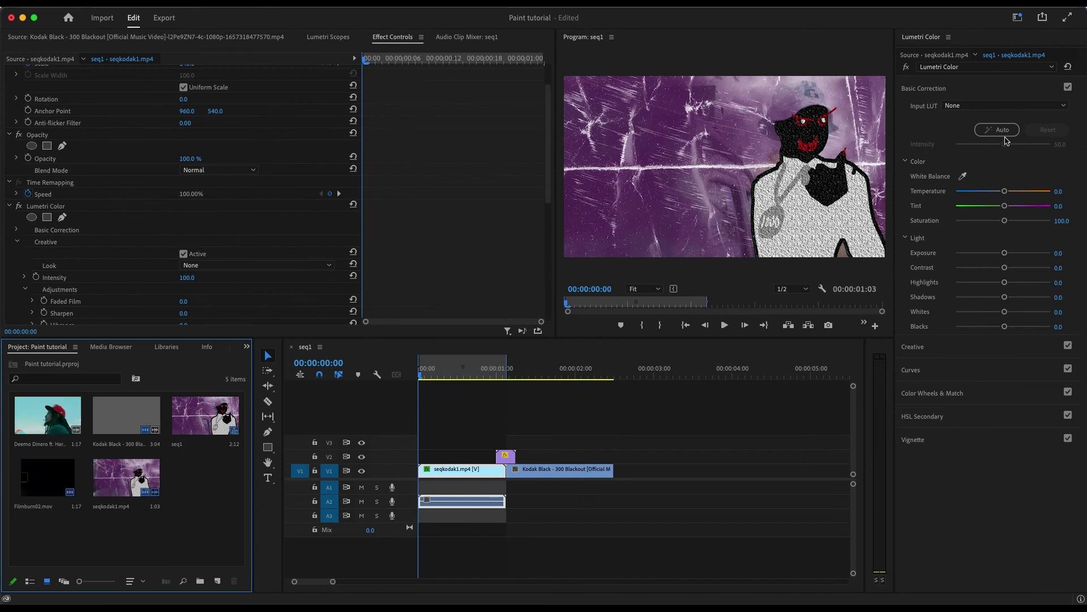
{"action": "left_click", "coordinate": [943, 351]}
{"action": "left_click", "coordinate": [1060, 183]}
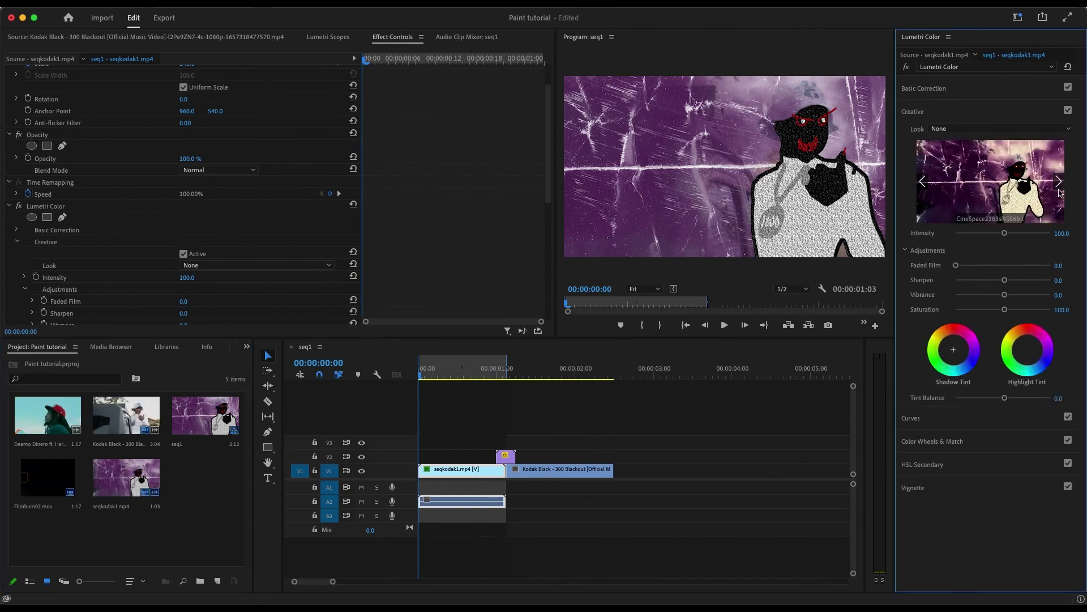
{"action": "left_click", "coordinate": [1037, 198]}
{"action": "left_click_drag", "start_coordinate": [1005, 232], "coordinate": [975, 237]}
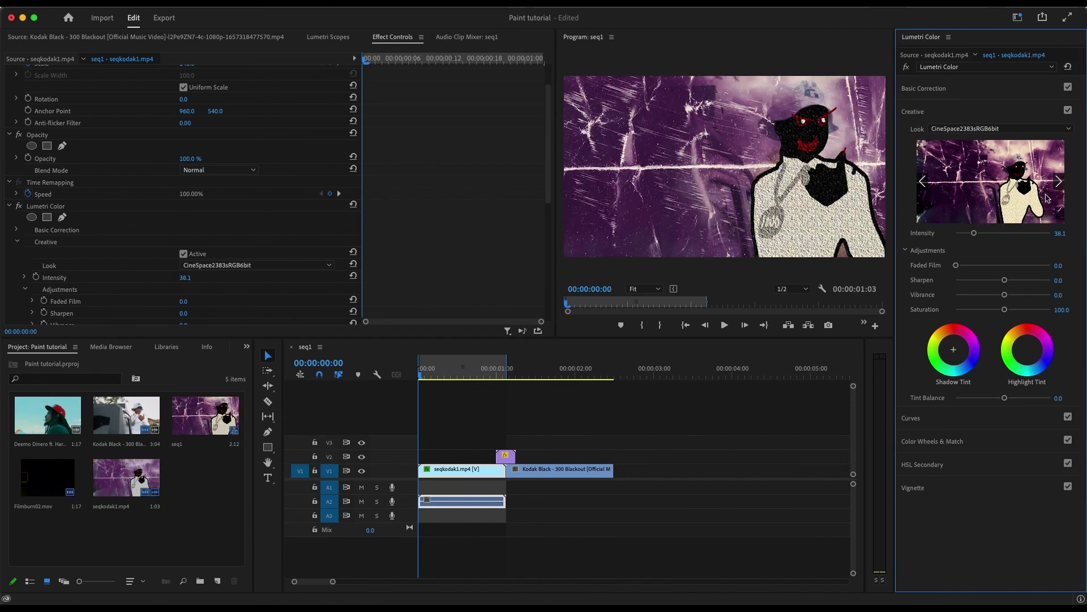
{"action": "left_click", "coordinate": [1060, 181]}
{"action": "left_click", "coordinate": [1060, 181]}
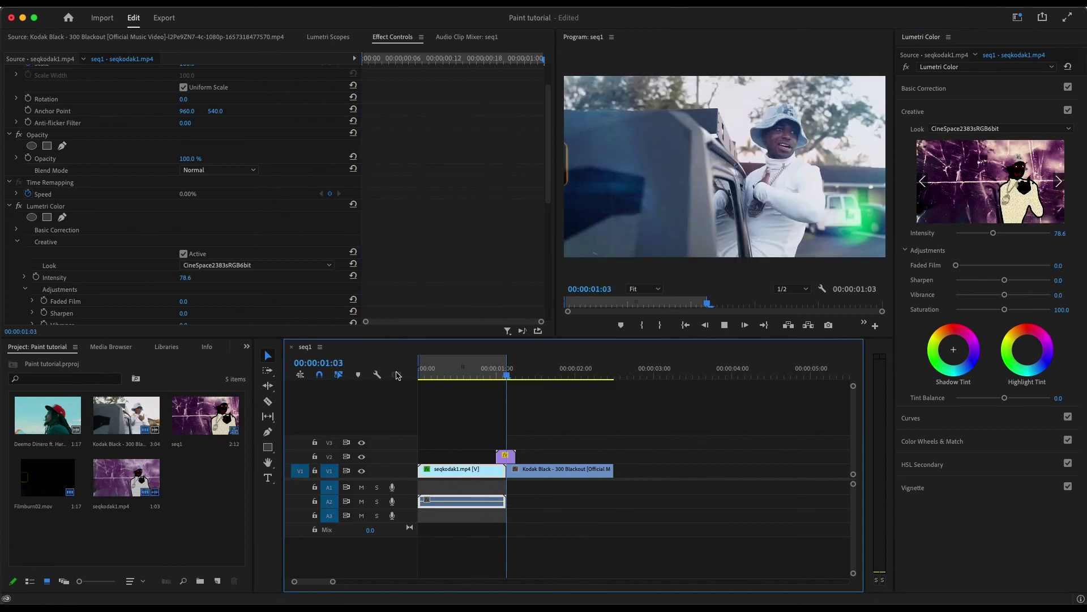
{"action": "left_click", "coordinate": [429, 372]}
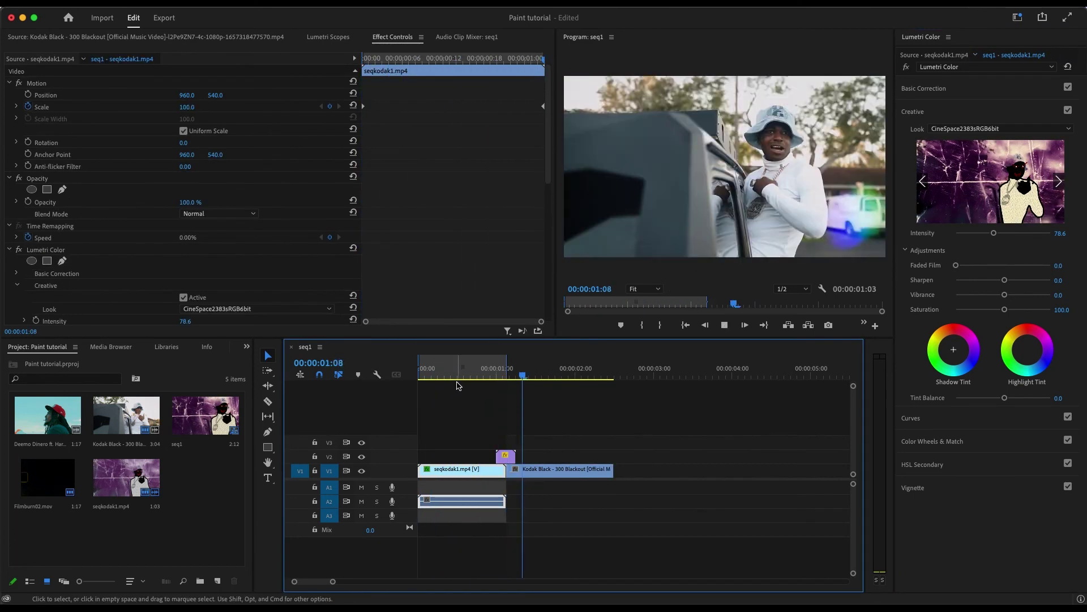
{"action": "key", "text": "space"}
{"action": "left_click_drag", "start_coordinate": [464, 372], "coordinate": [397, 380]}
{"action": "key", "text": "space"}
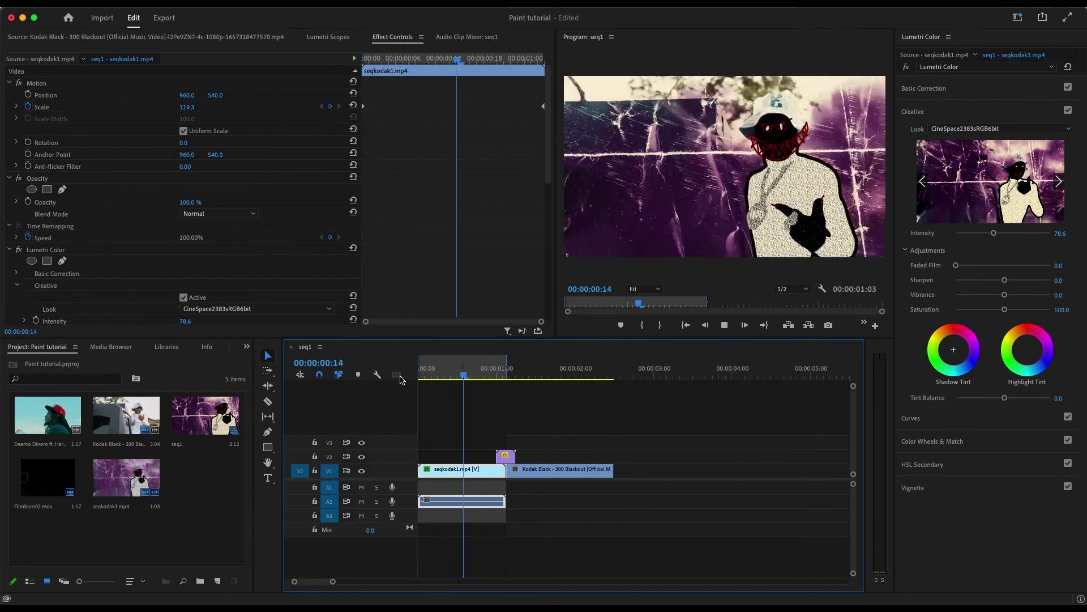
{"action": "key", "text": "space"}
{"action": "left_click_drag", "start_coordinate": [468, 375], "coordinate": [398, 378]}
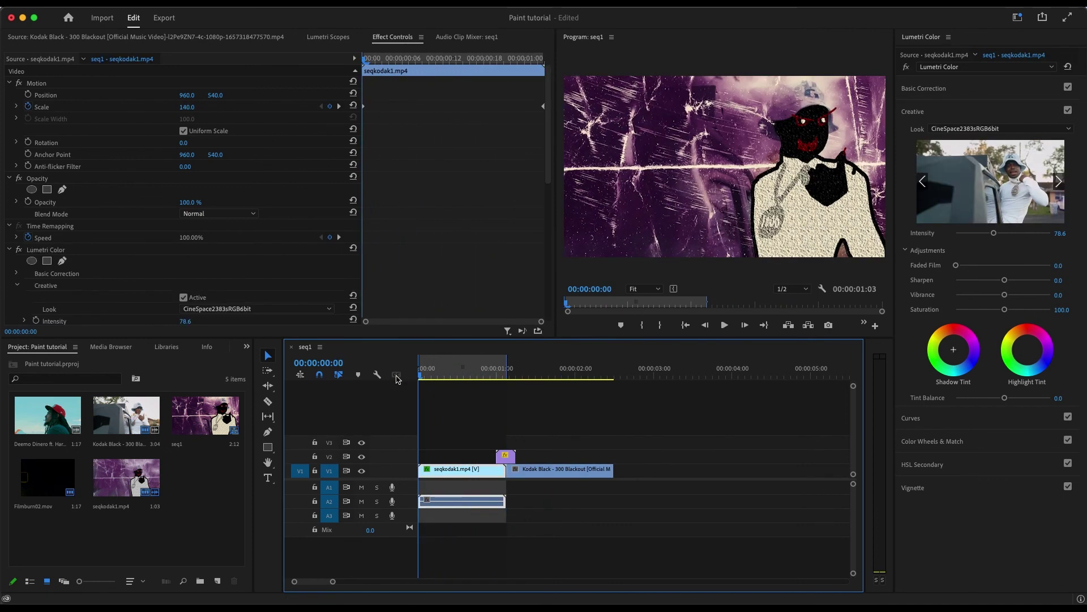
{"action": "key", "text": "space"}
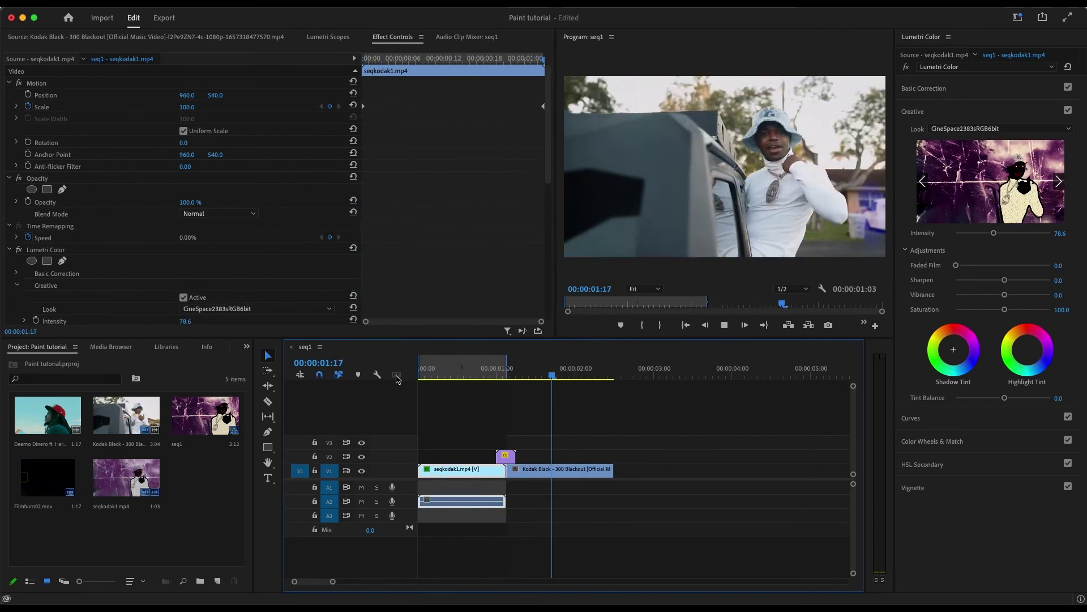
{"action": "key", "text": "space"}
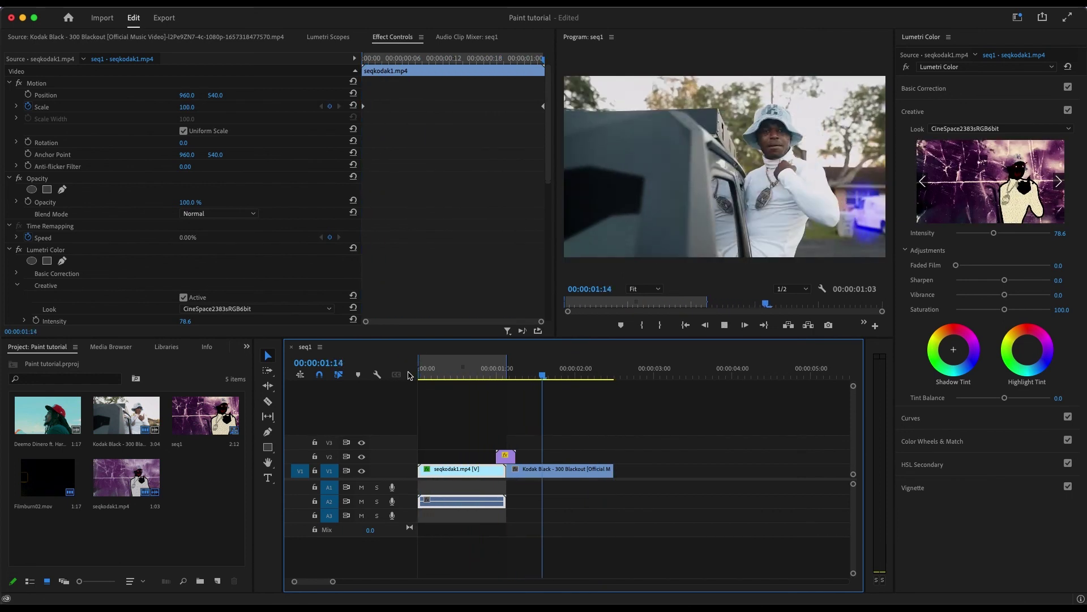
{"action": "left_click_drag", "start_coordinate": [456, 369], "coordinate": [398, 376]}
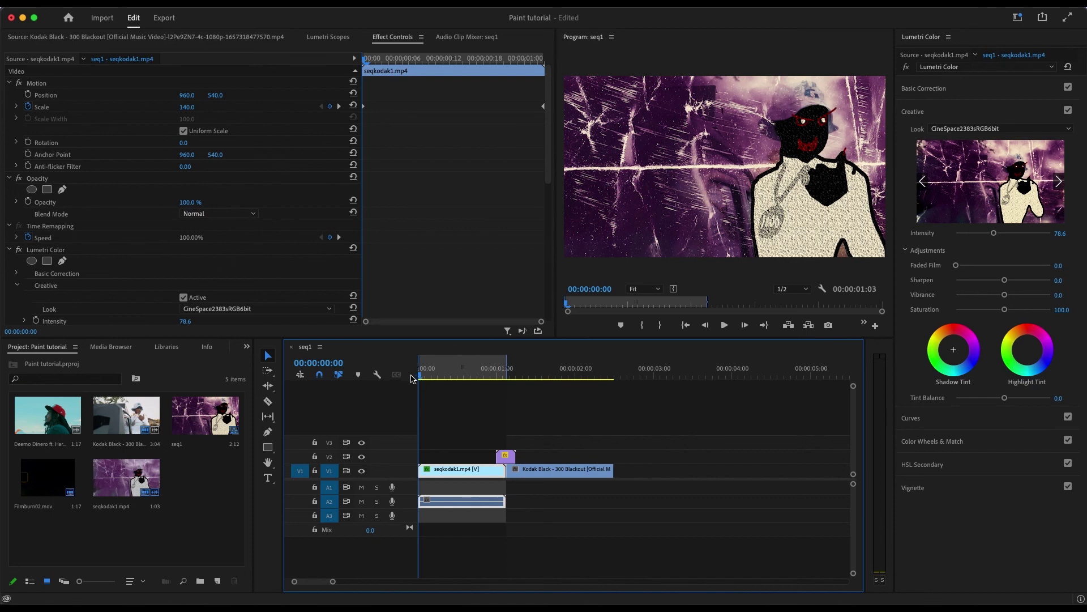
{"action": "scroll", "coordinate": [411, 379], "scroll_direction": "right", "scroll_amount": 2}
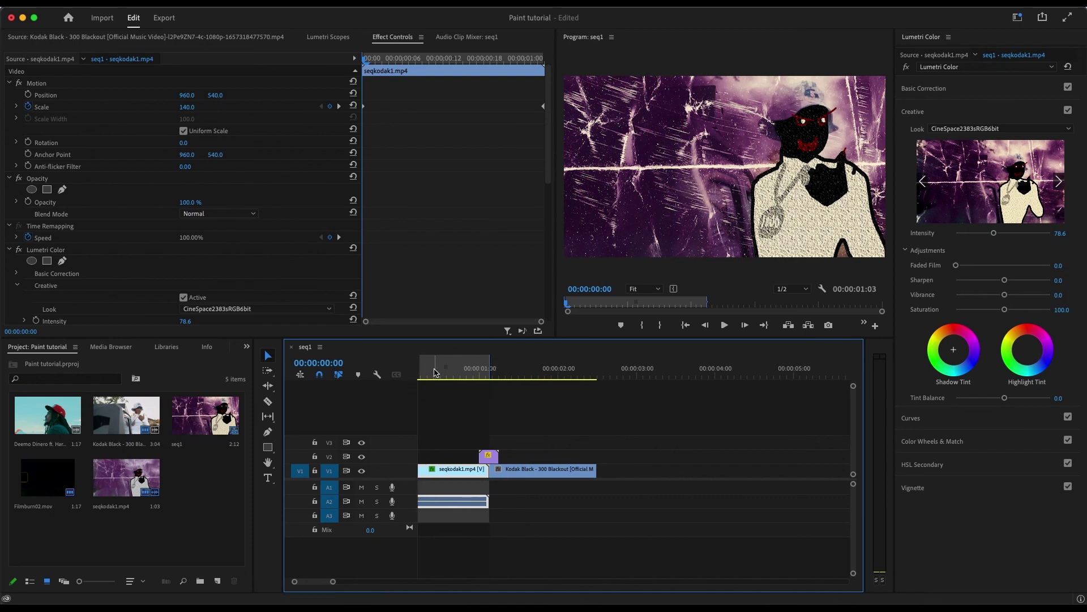
{"action": "scroll", "coordinate": [420, 375], "scroll_direction": "left", "scroll_amount": 2}
{"action": "key", "text": "space"}
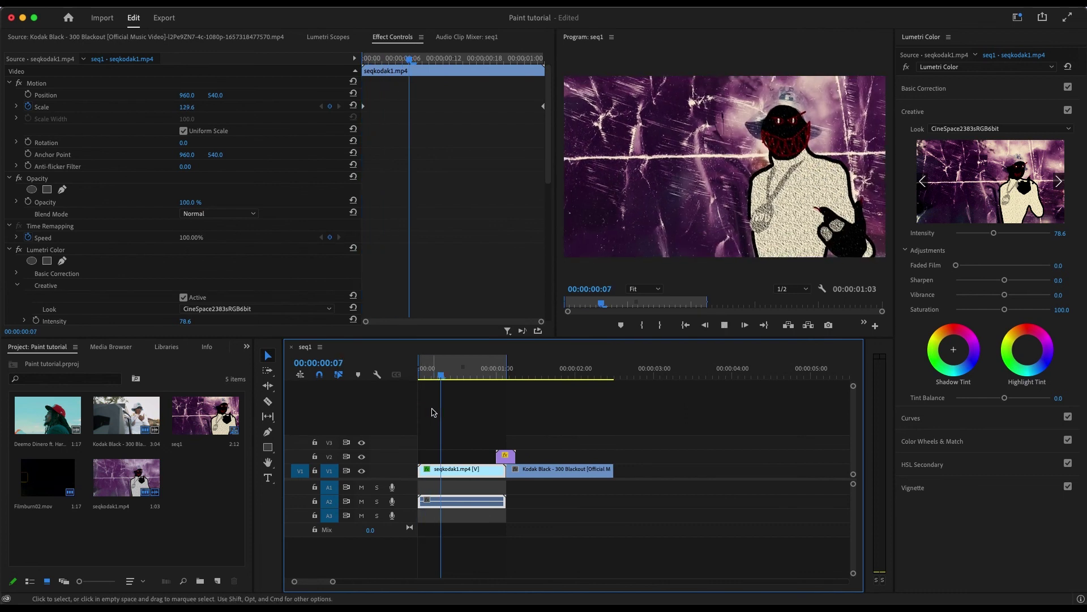